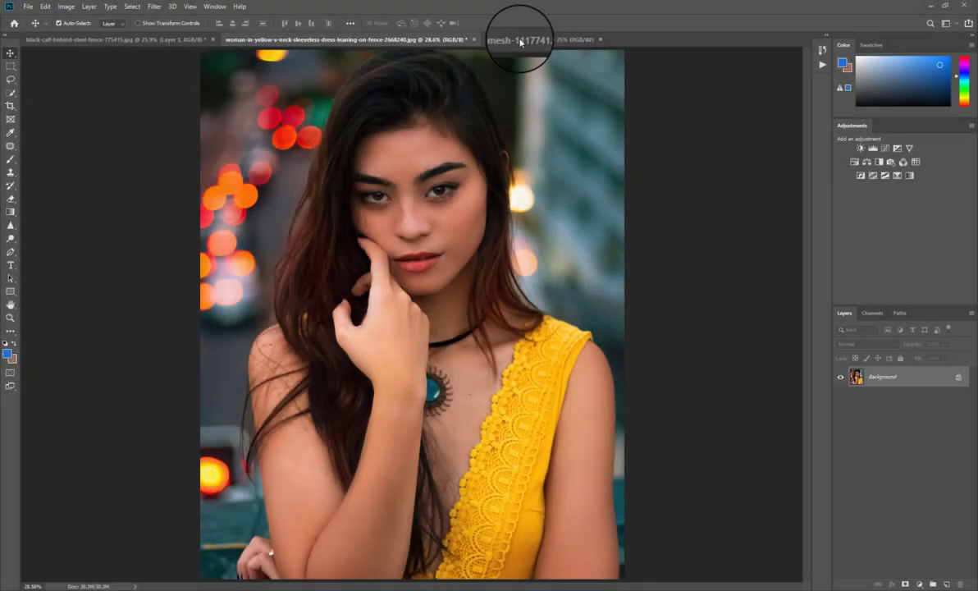
# Bring up the wire-mesh-1117741.jpg chain-link fence photo.
pyautogui.click(523, 39)
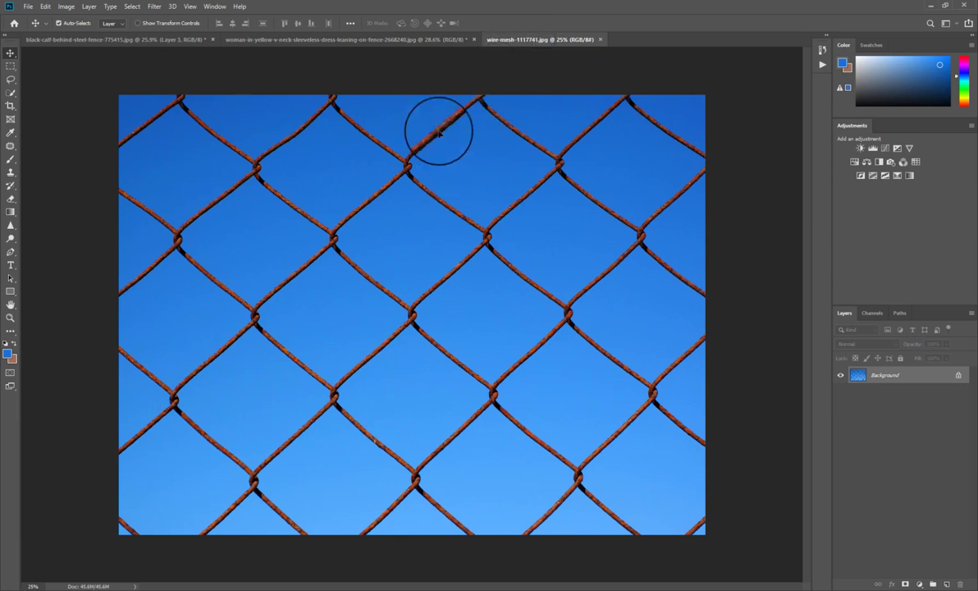
# Move the mesh into the woman photo as Layer 1 and Color Range-select its sky at Fuzziness 200.
pyautogui.moveTo(419, 41); pyautogui.dragTo(459, 312)
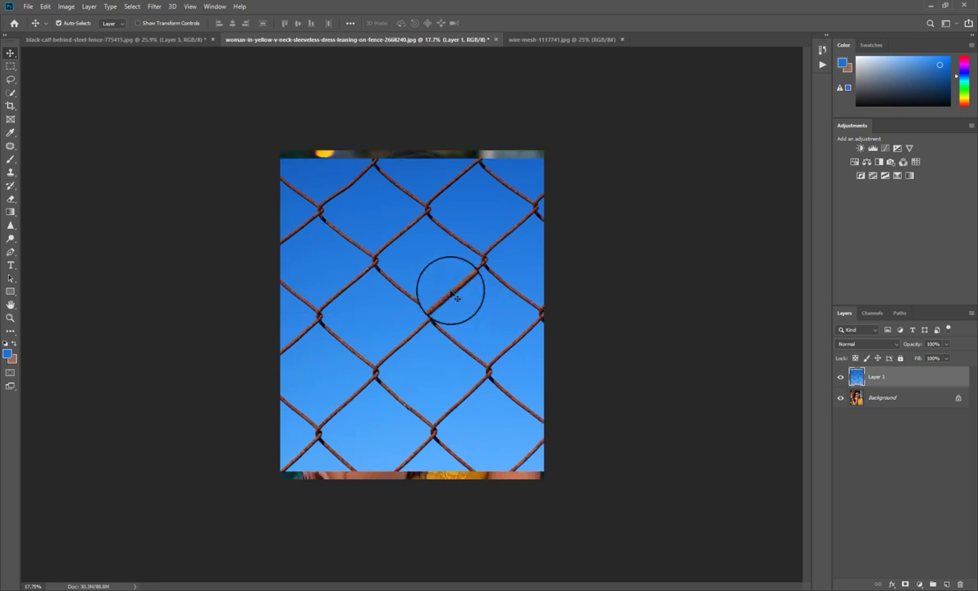
pyautogui.moveTo(459, 313); pyautogui.dragTo(448, 283)
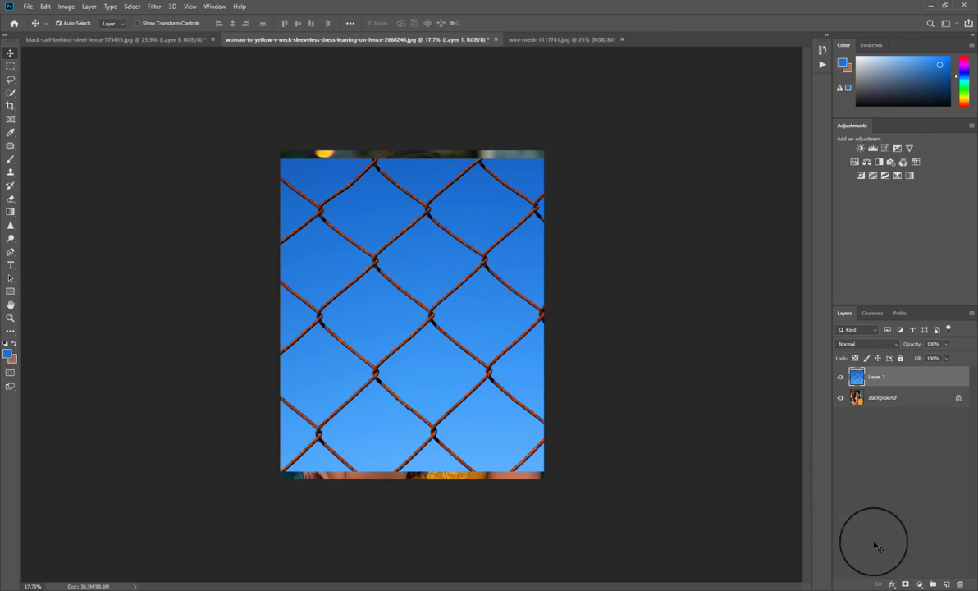
pyautogui.click(155, 7)
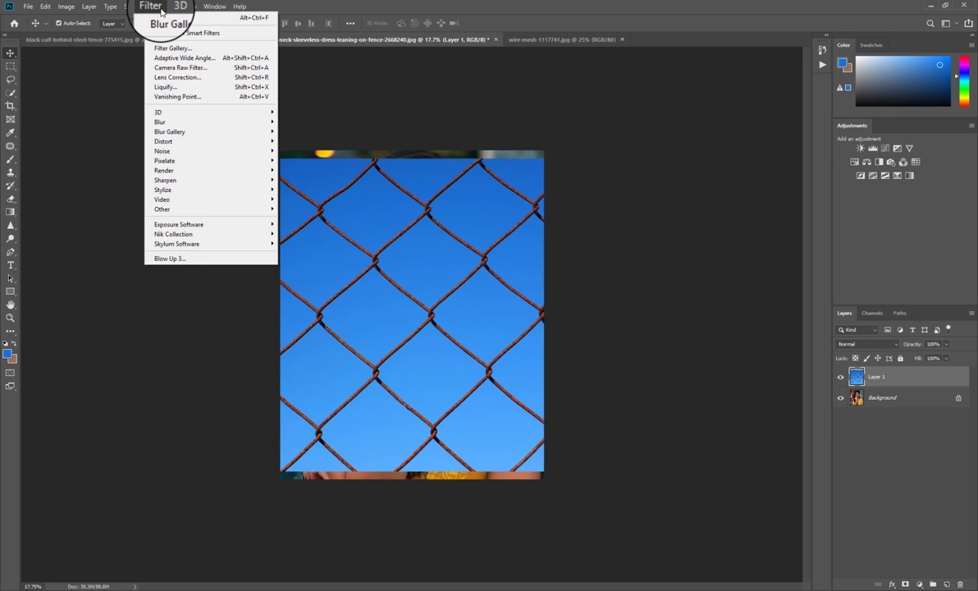
pyautogui.moveTo(131, 6)
pyautogui.click(164, 105)
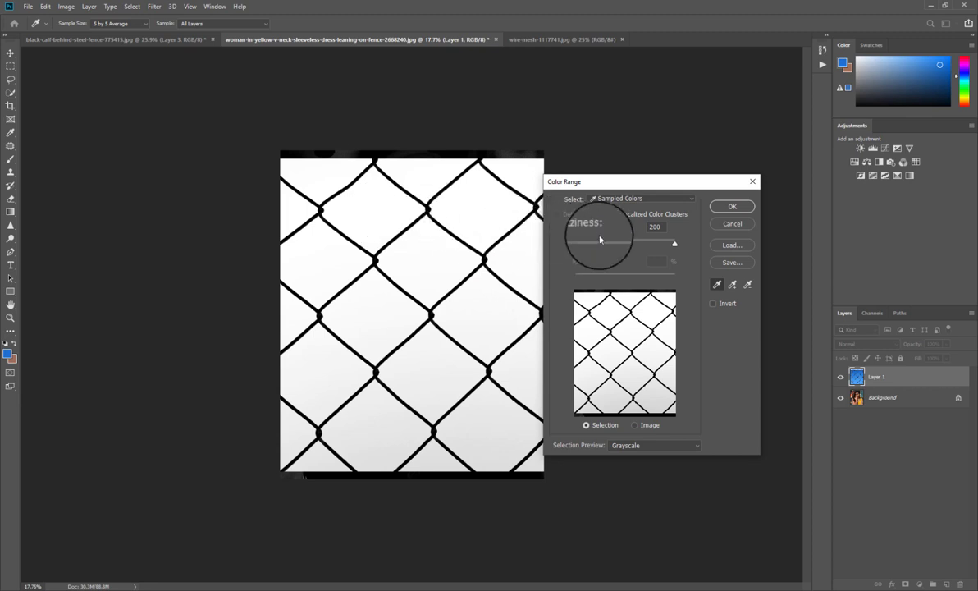
pyautogui.moveTo(674, 244)
pyautogui.mouseDown()
pyautogui.moveTo(640, 245)
pyautogui.moveTo(675, 244)
pyautogui.mouseUp()
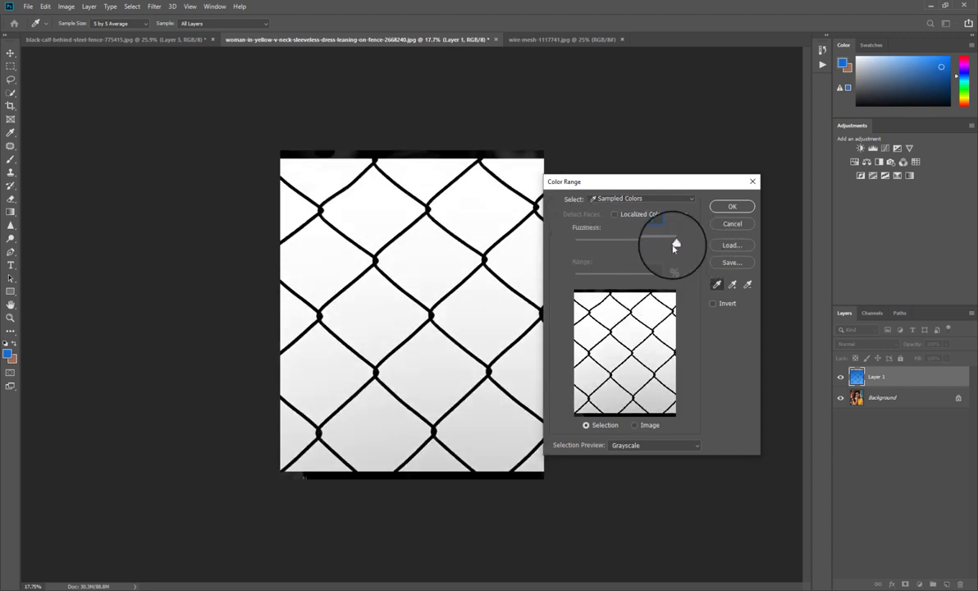
pyautogui.click(733, 284)
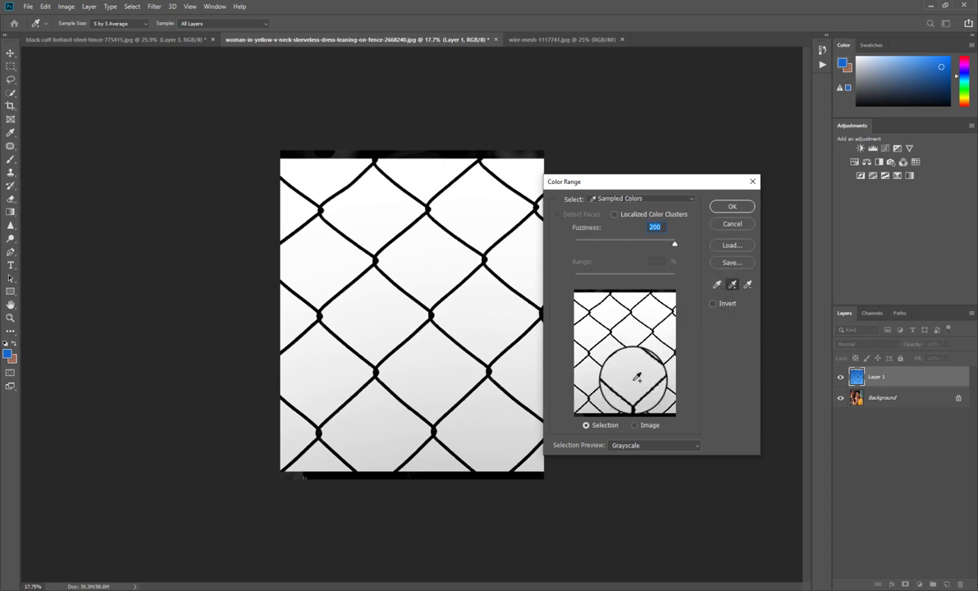
pyautogui.click(591, 355)
pyautogui.click(733, 208)
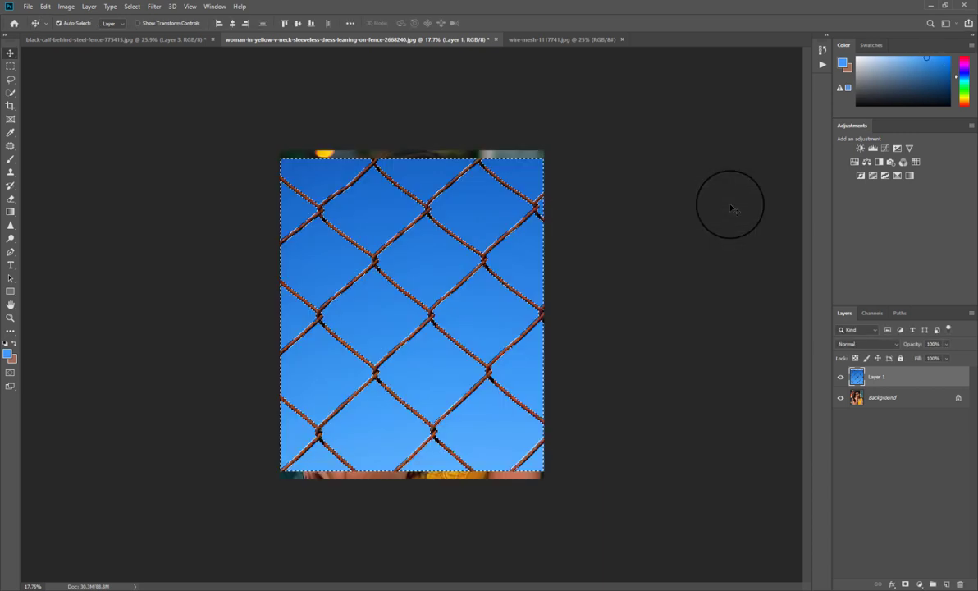
# Mask out Layer 1's sky with an inverted mask and scale the fence to about 105%.
pyautogui.click(906, 585)
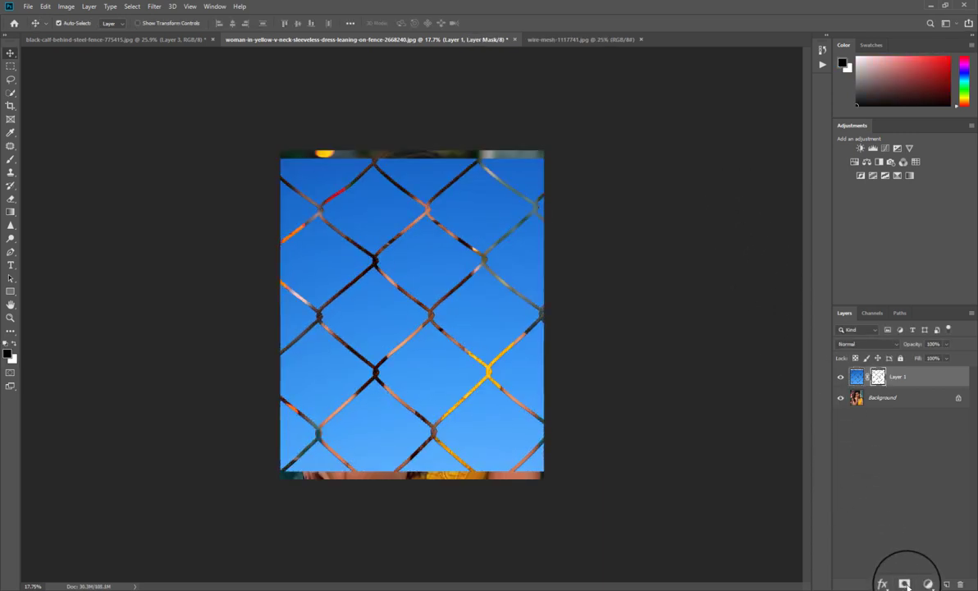
pyautogui.hotkey('ctrl', 'i')
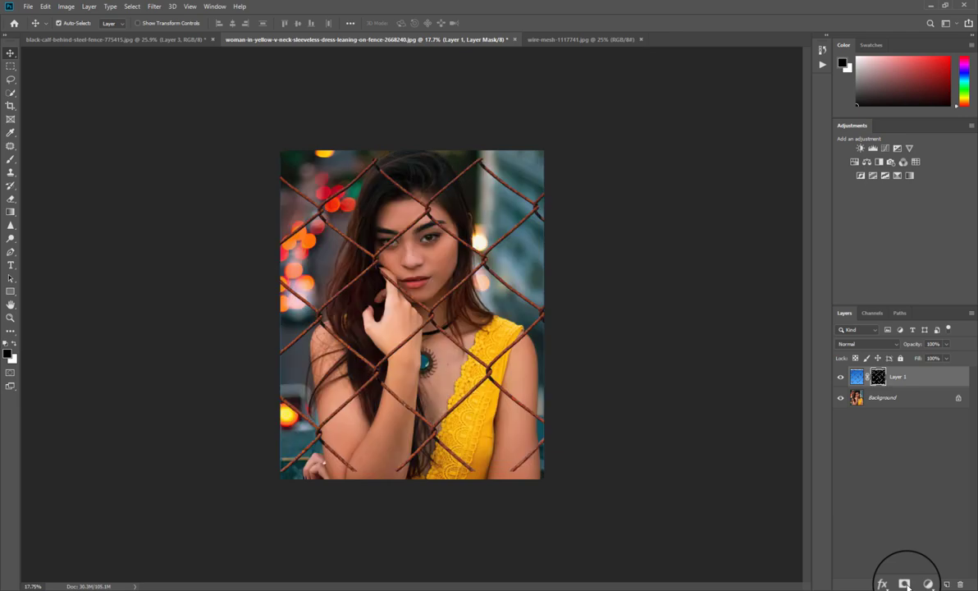
pyautogui.hotkey('ctrl', '0')
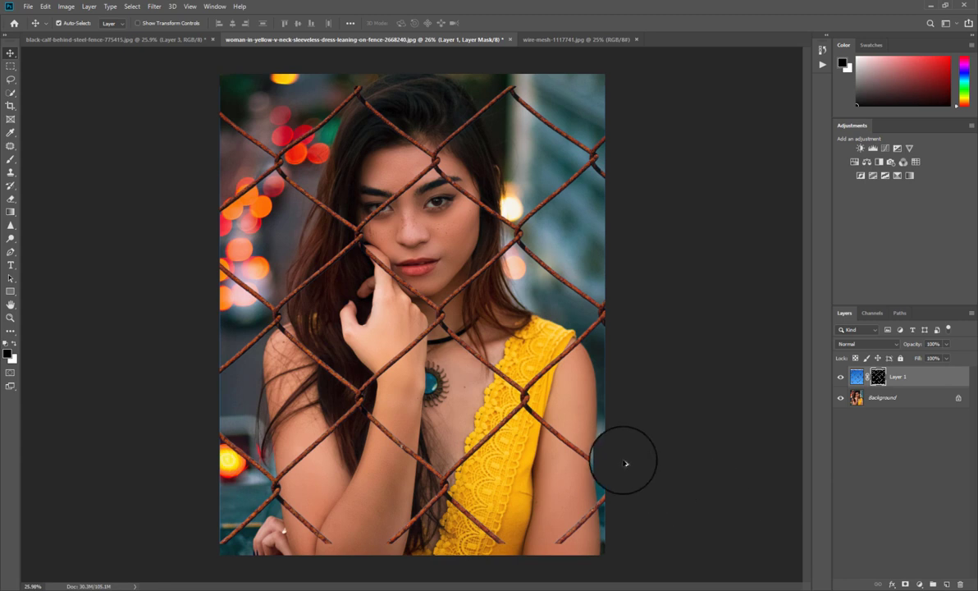
pyautogui.hotkey('ctrl', '-')
pyautogui.hotkey('ctrl', 't')
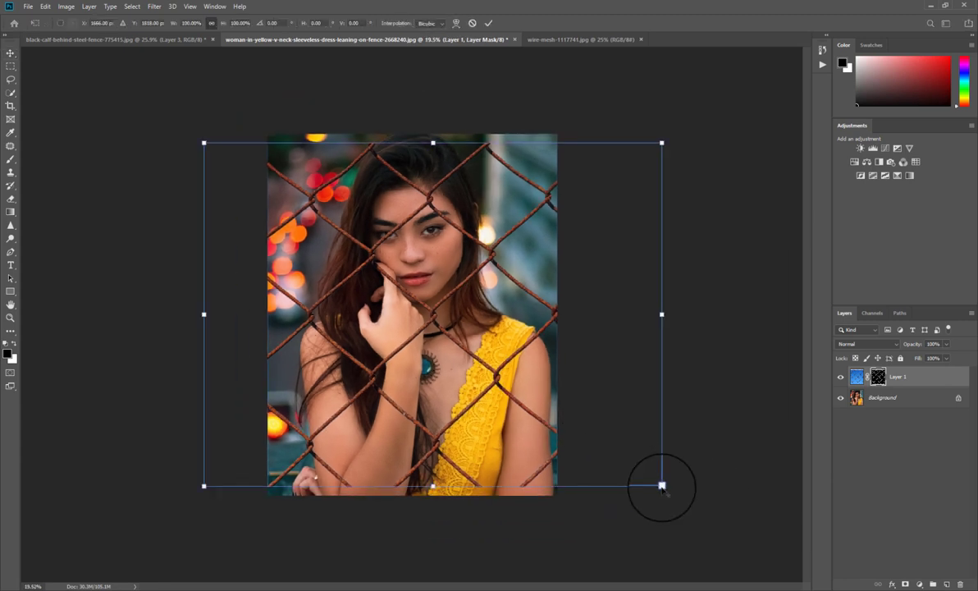
pyautogui.moveTo(662, 486); pyautogui.dragTo(674, 493)
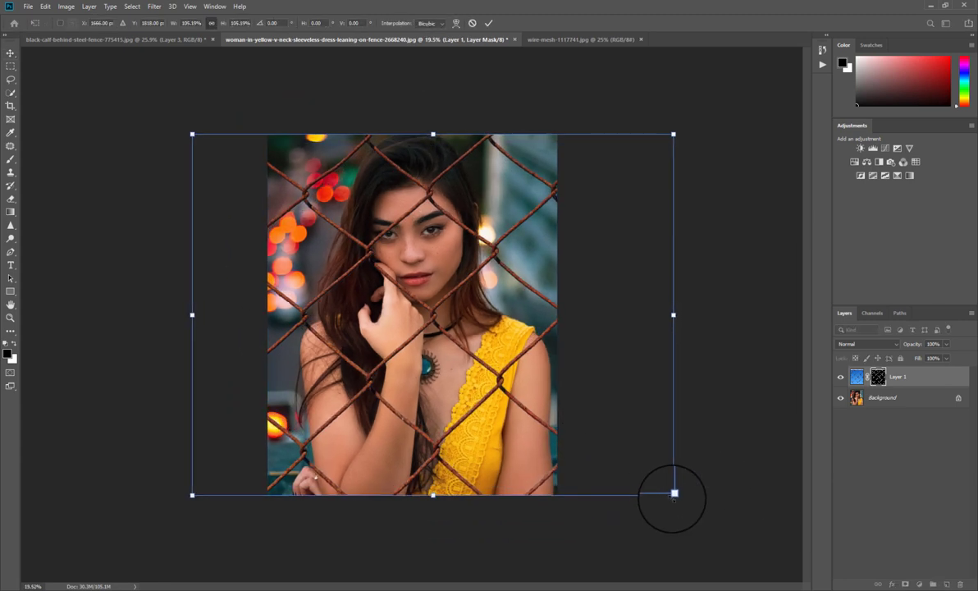
pyautogui.press('Return')
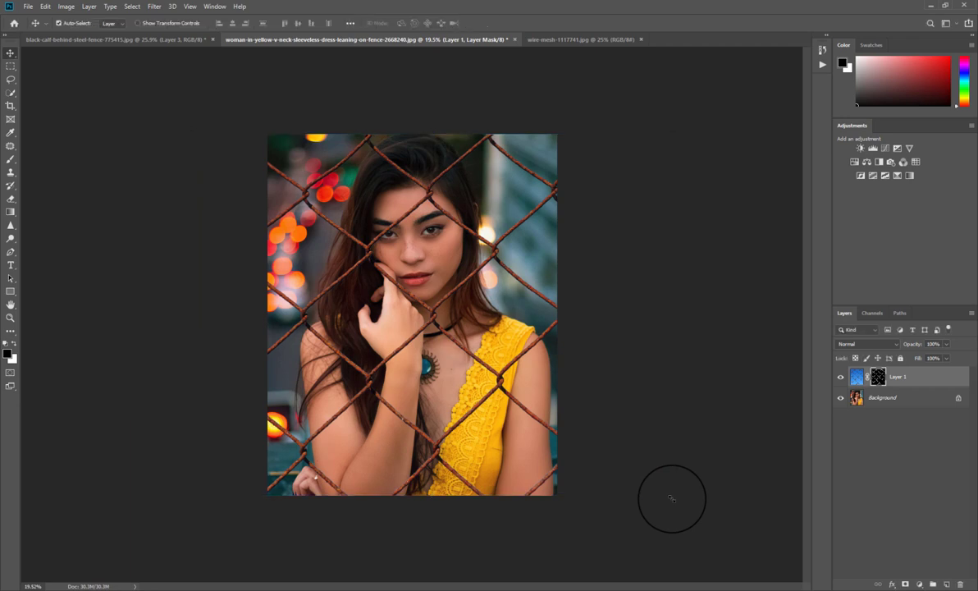
# Add a clipped Hue/Saturation layer: Colorize, shifted hue, Saturation 14, Lightness -22.
pyautogui.click(920, 584)
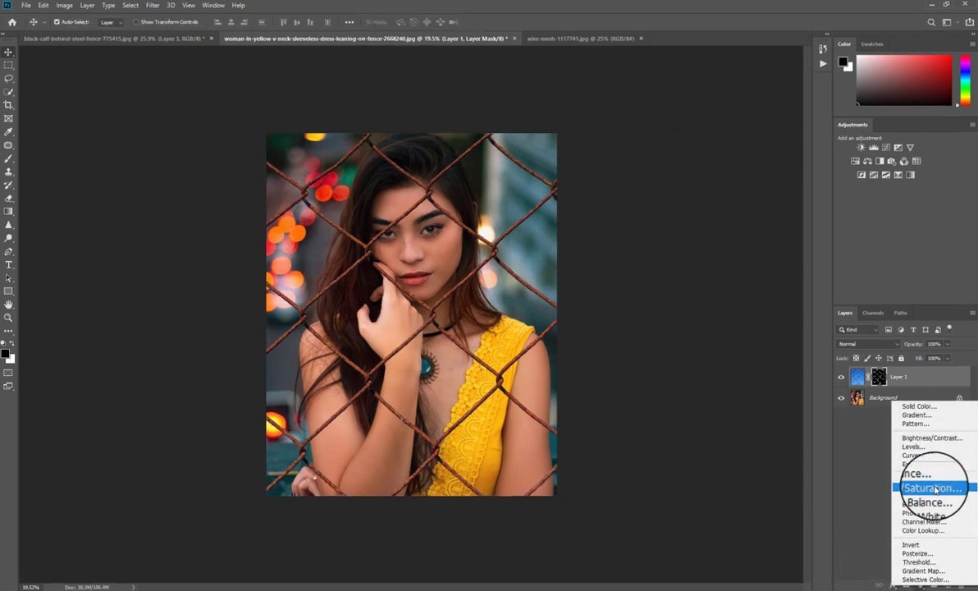
pyautogui.click(935, 488)
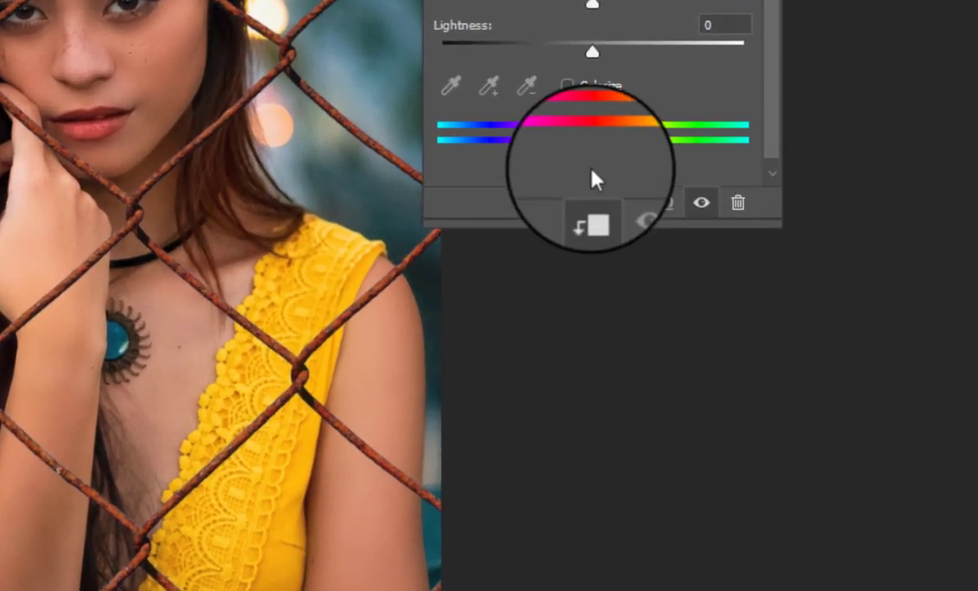
pyautogui.click(590, 225)
pyautogui.click(566, 85)
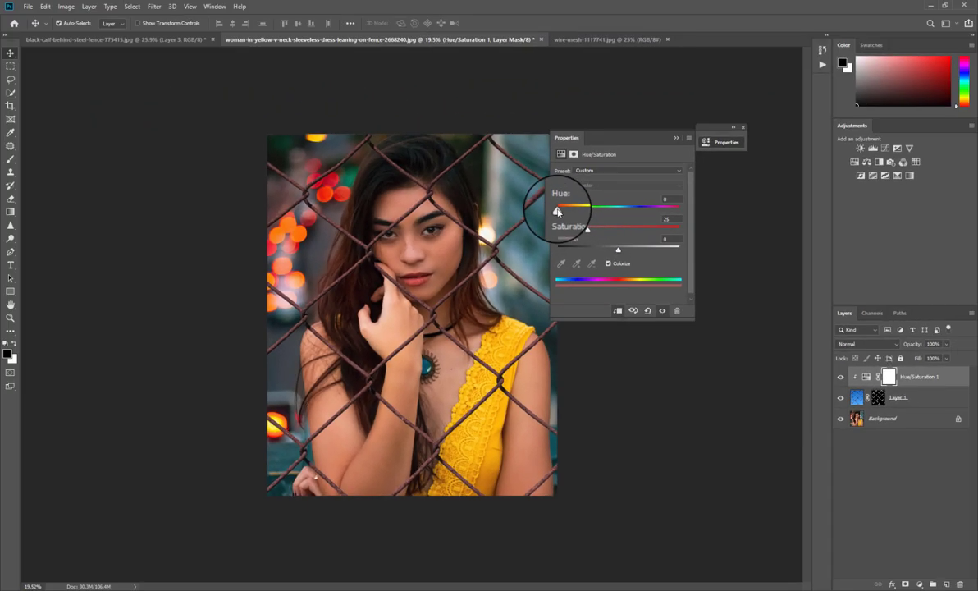
pyautogui.moveTo(557, 211)
pyautogui.mouseDown()
pyautogui.moveTo(668, 218)
pyautogui.moveTo(514, 214)
pyautogui.mouseUp()
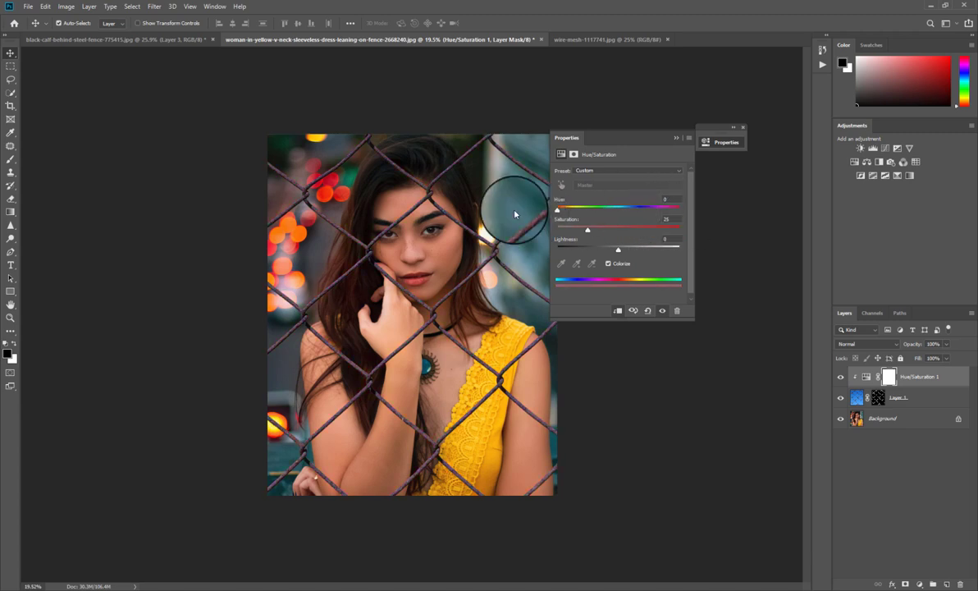
pyautogui.moveTo(618, 248); pyautogui.dragTo(574, 227)
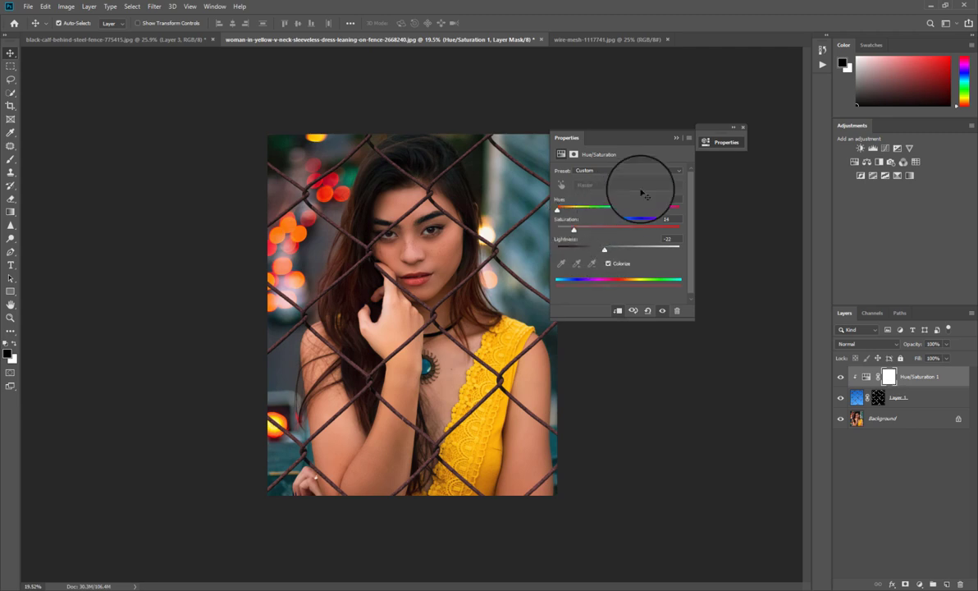
pyautogui.click(743, 127)
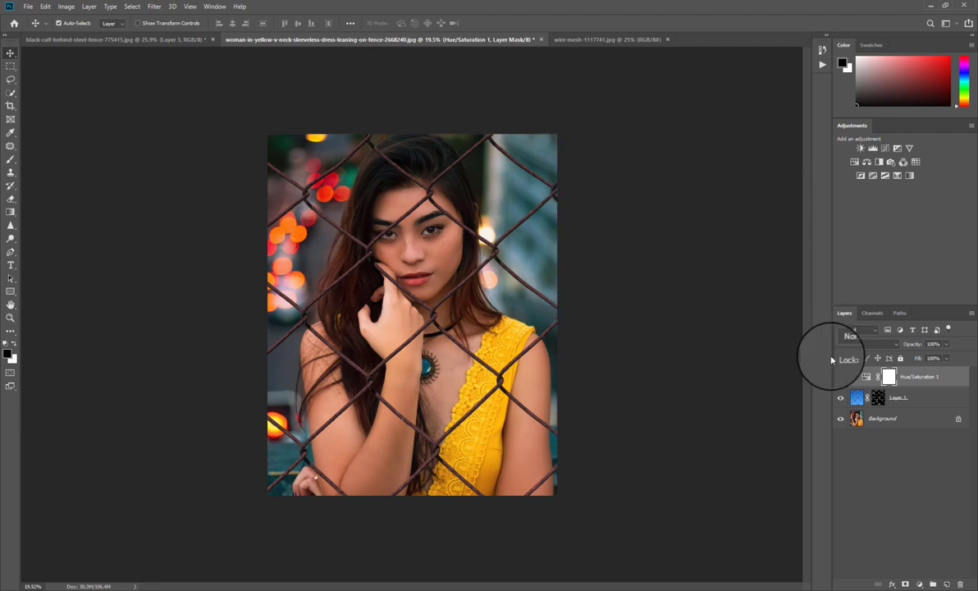
# Add a clipped Curves layer with the shadows pulled down to darken the wires.
pyautogui.click(919, 584)
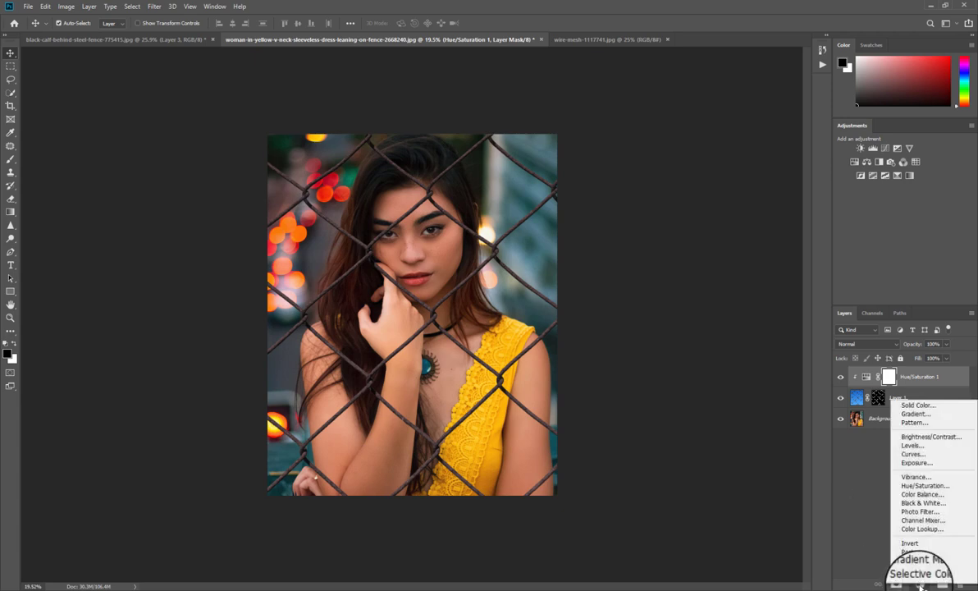
pyautogui.click(913, 454)
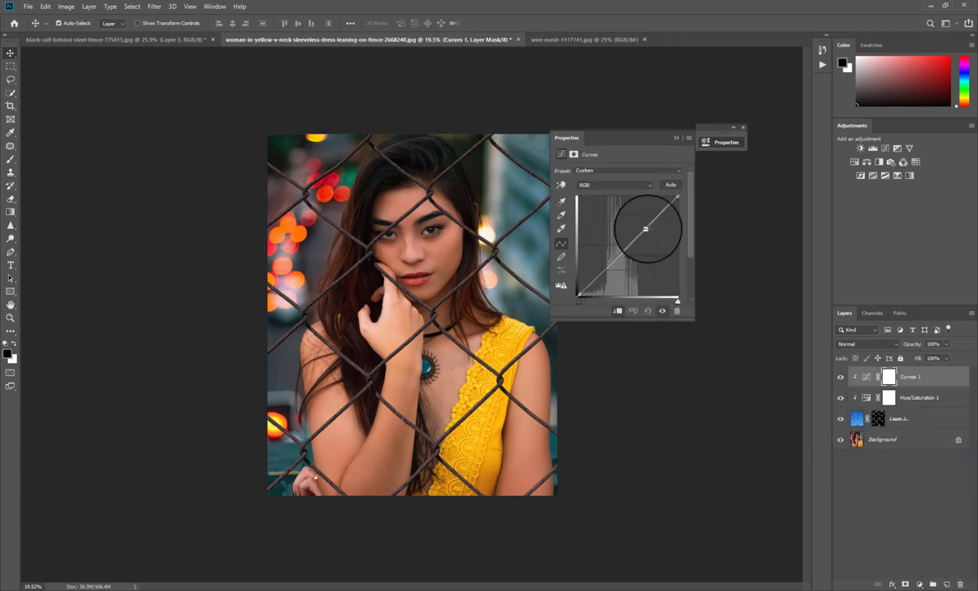
pyautogui.moveTo(649, 226); pyautogui.dragTo(655, 230)
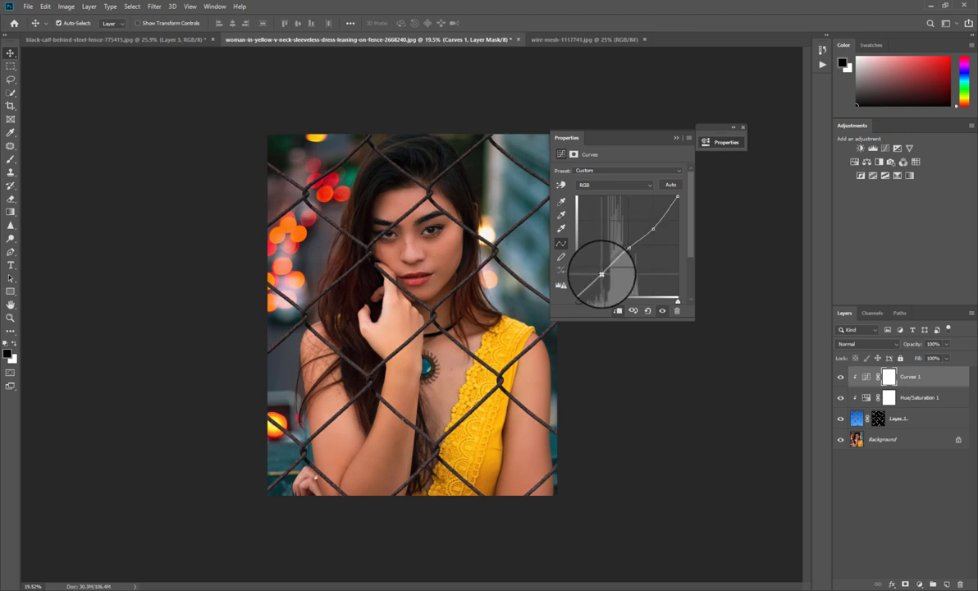
pyautogui.moveTo(594, 275); pyautogui.dragTo(588, 285)
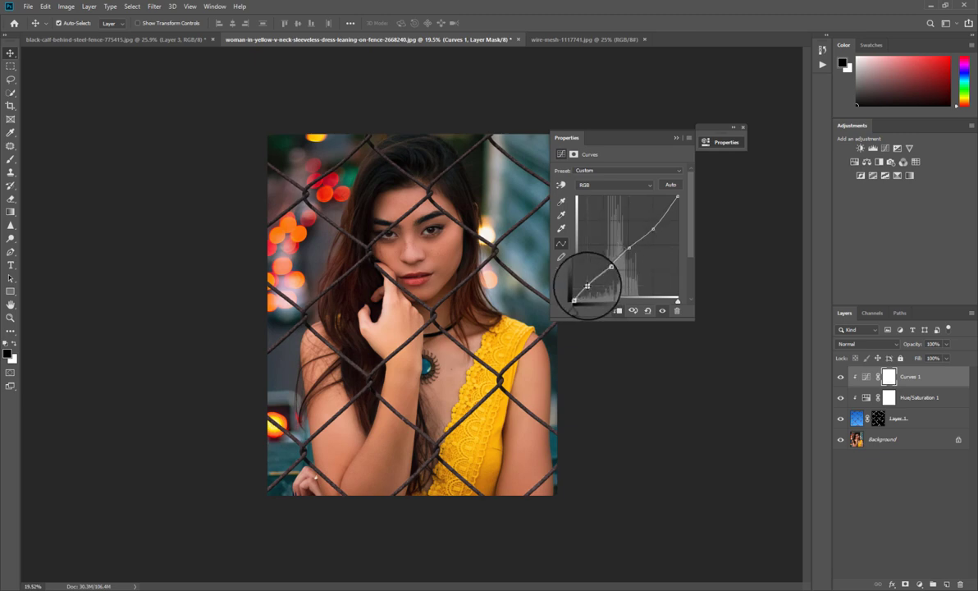
pyautogui.click(743, 128)
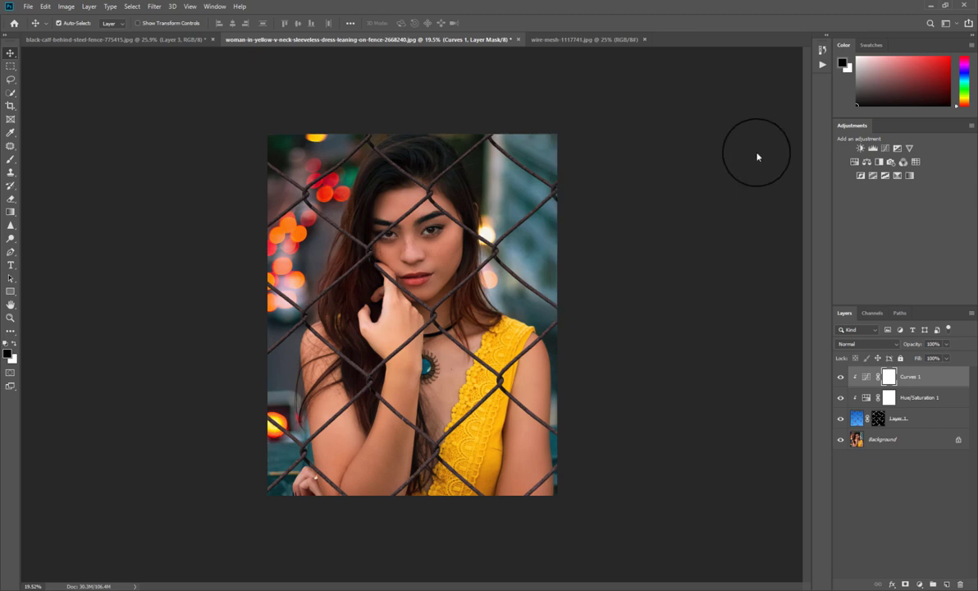
# Convert Layer 1 to a smart object and apply a 17 px Field Blur.
pyautogui.rightClick(922, 426)
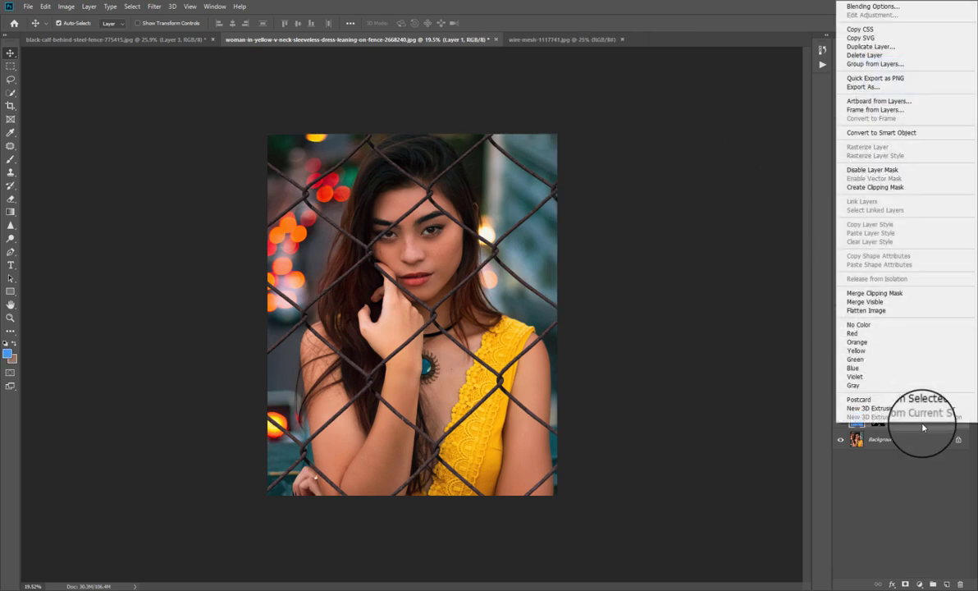
pyautogui.click(874, 132)
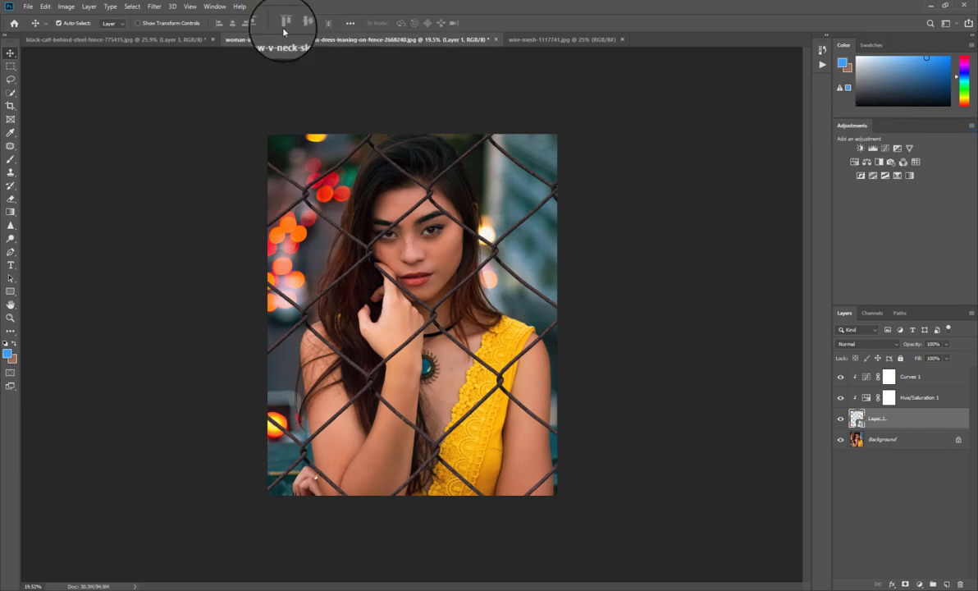
pyautogui.click(154, 6)
pyautogui.moveTo(170, 131)
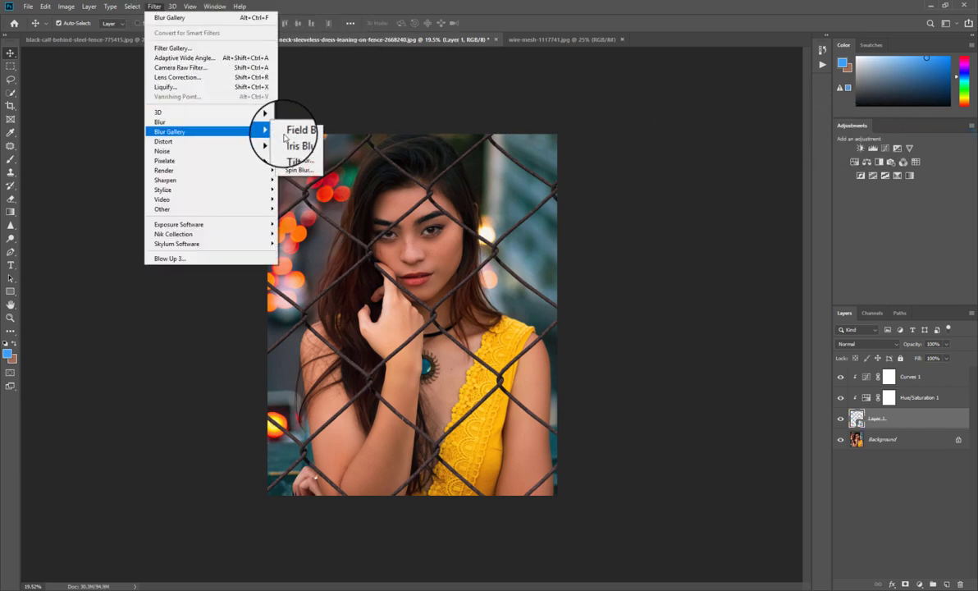
pyautogui.click(284, 131)
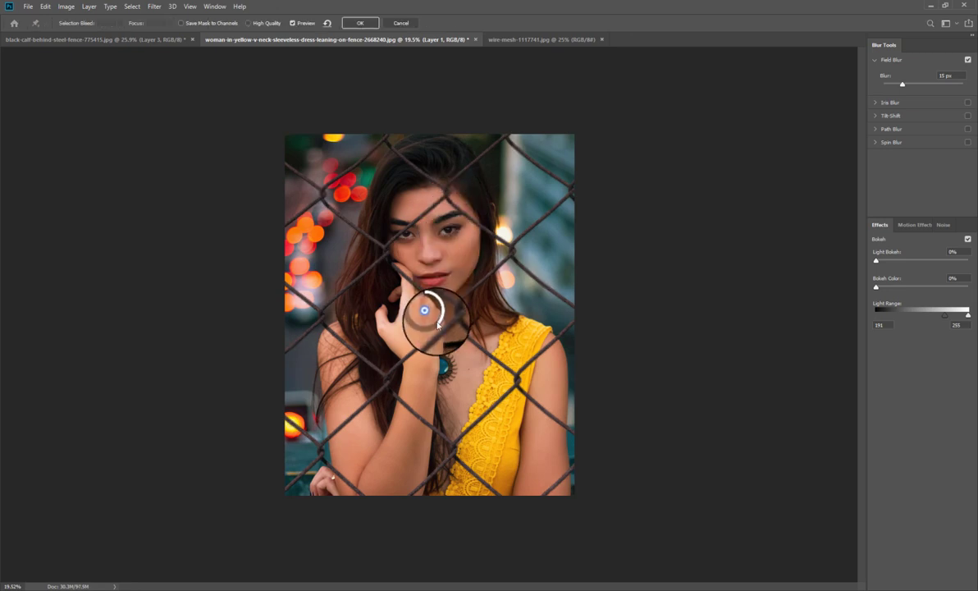
pyautogui.moveTo(441, 330); pyautogui.dragTo(435, 327)
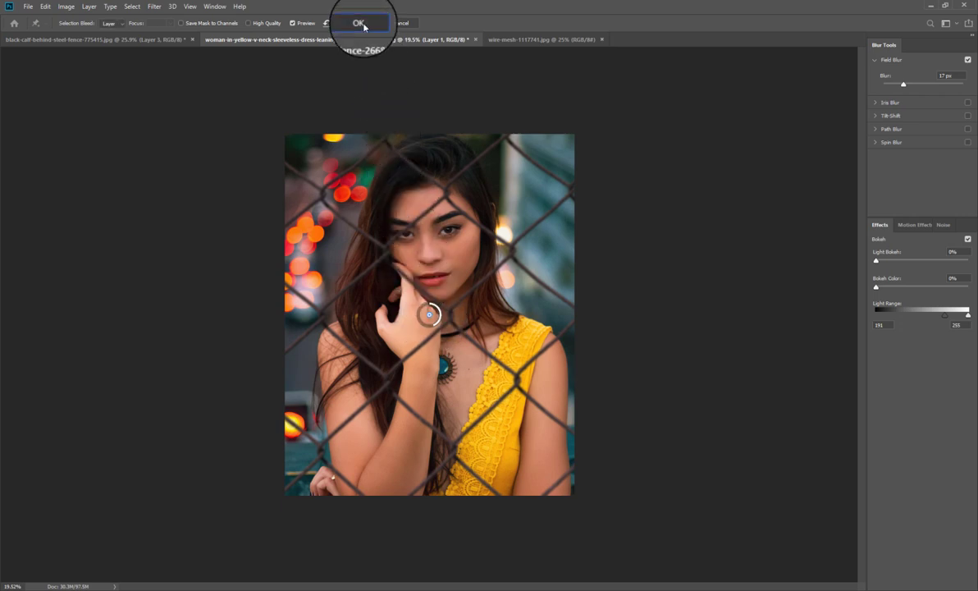
pyautogui.click(359, 23)
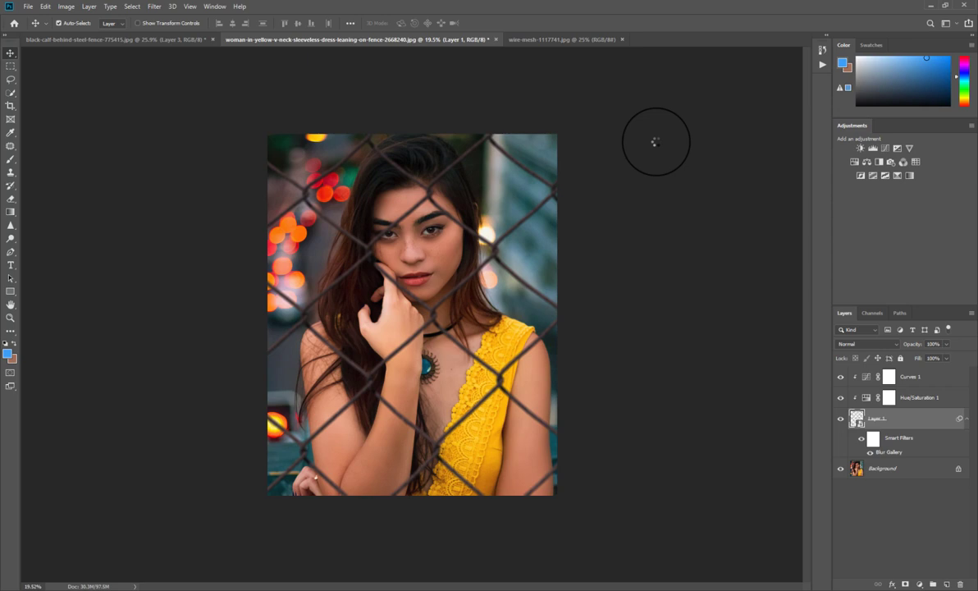
# Group Layer 1, Hue/Saturation 1 and Curves 1 into Group 1, toggling its visibility to compare.
pyautogui.hotkey('ctrl', '0')
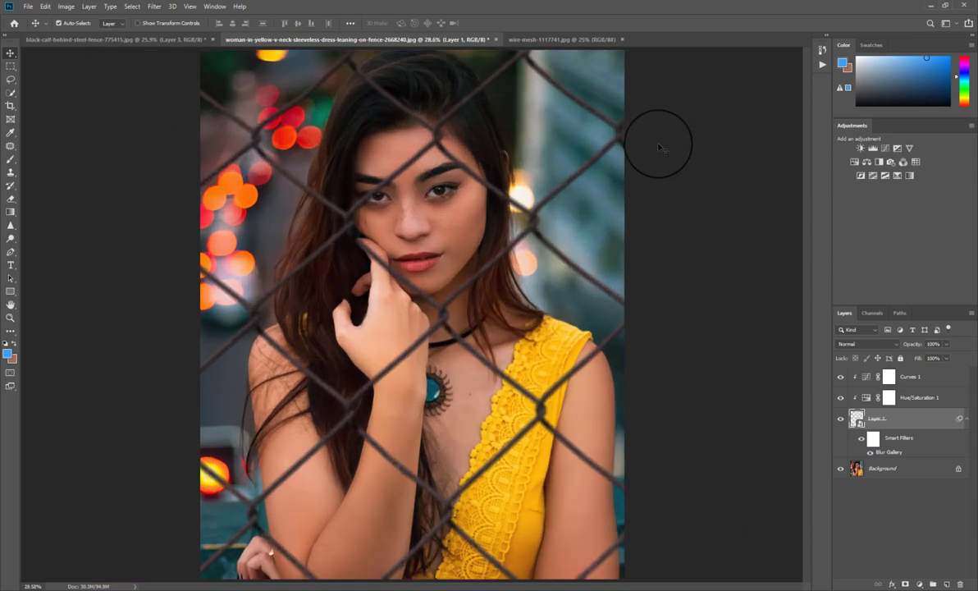
pyautogui.keyDown('shift'); pyautogui.click(904, 378); pyautogui.keyUp('shift')
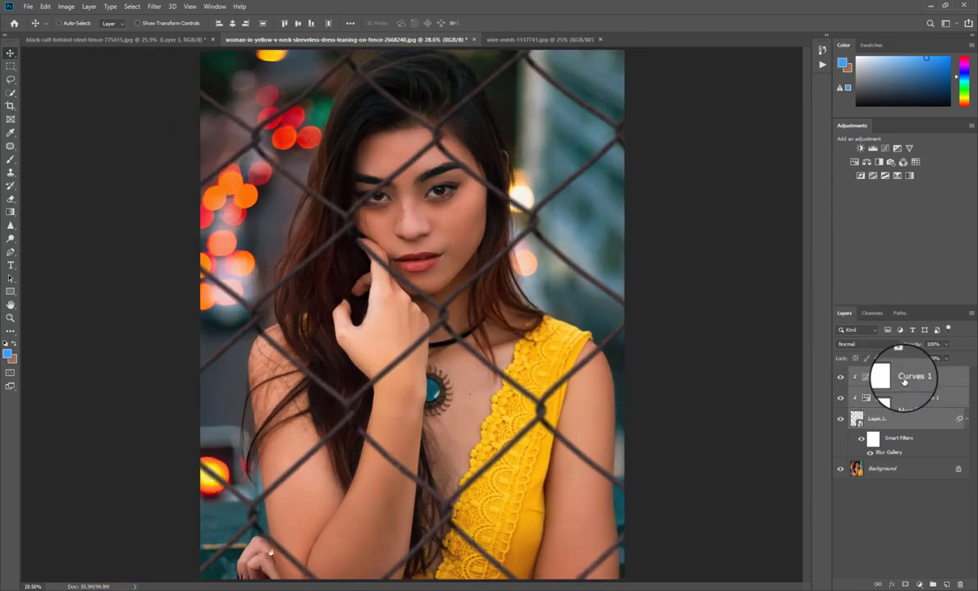
pyautogui.hotkey('ctrl', 'g')
pyautogui.click(840, 374)
pyautogui.click(841, 375)
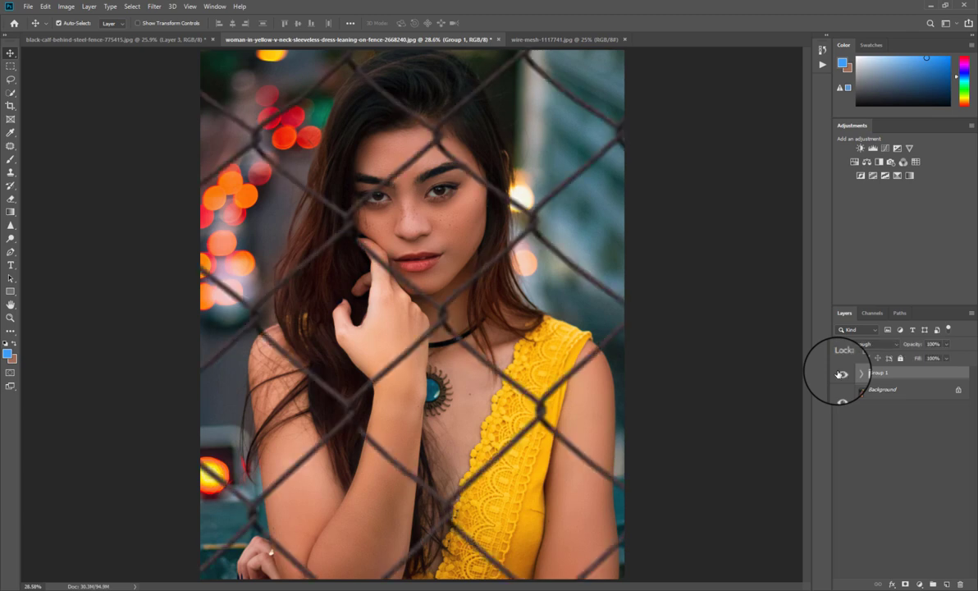
pyautogui.click(840, 374)
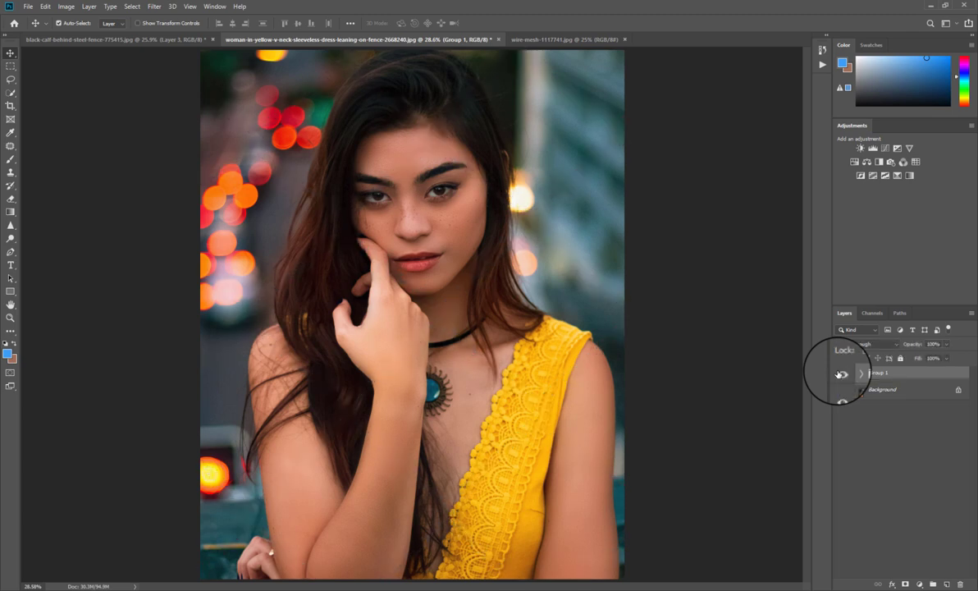
pyautogui.click(841, 374)
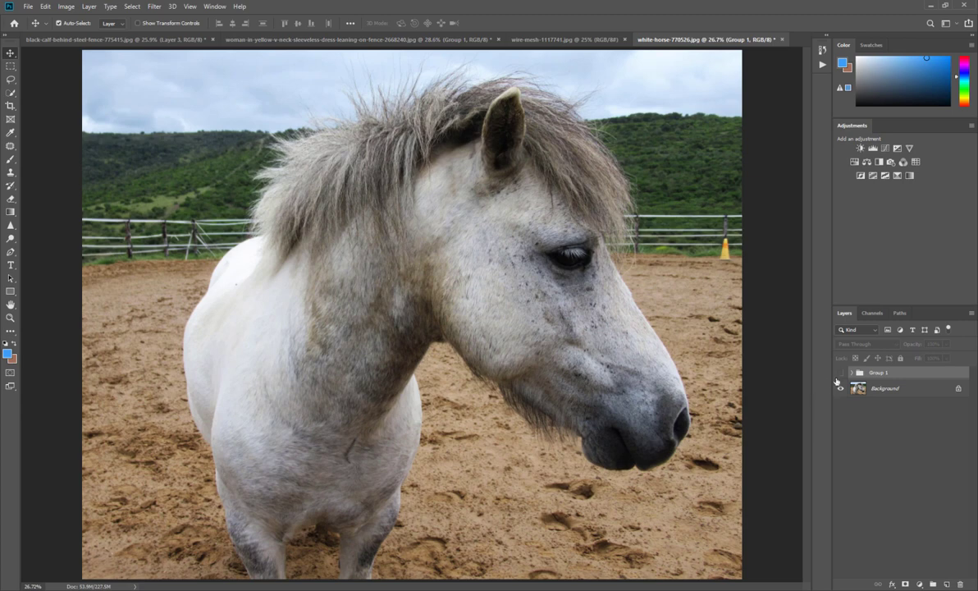
# Toggle Group 1 over the horse photo and check Layer 1 and Hue/Saturation 1 visibility.
pyautogui.click(840, 374)
pyautogui.click(840, 374)
pyautogui.click(840, 375)
pyautogui.click(852, 374)
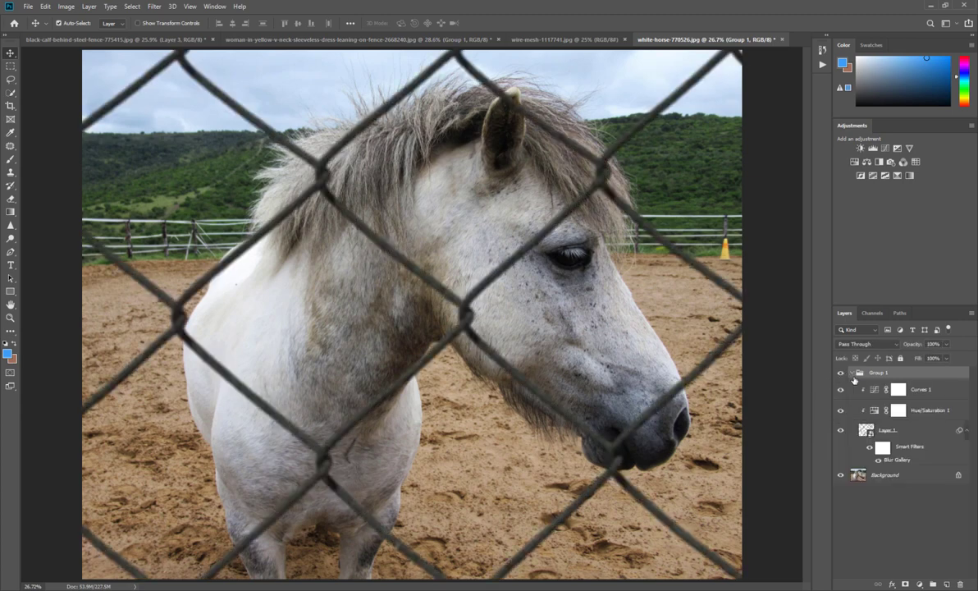
pyautogui.click(841, 430)
pyautogui.click(841, 430)
pyautogui.click(841, 410)
pyautogui.click(854, 372)
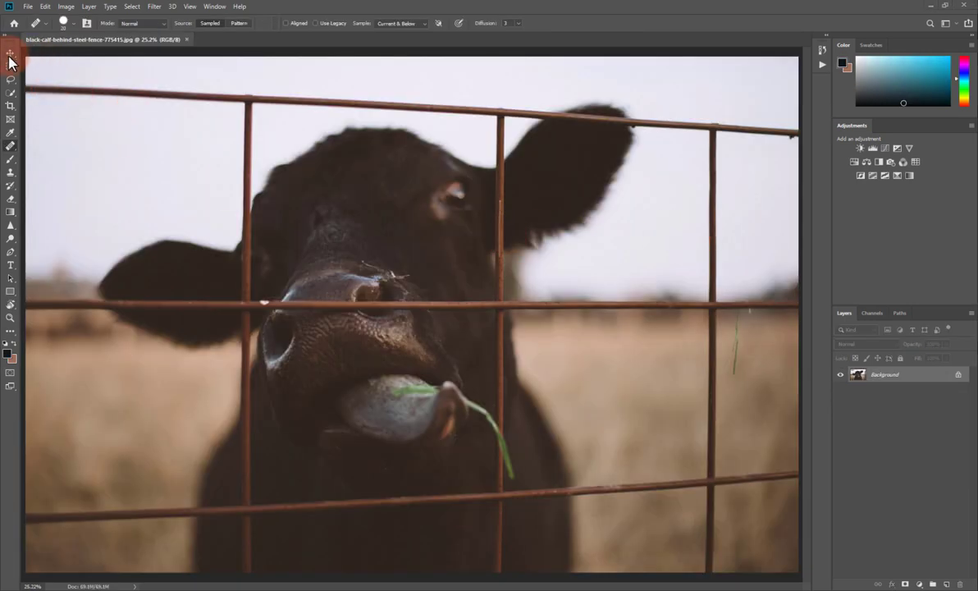
# Duplicate the calf photo's Background as Layer 1 and add an empty Layer 2.
pyautogui.hotkey('ctrl', '-')
pyautogui.hotkey('ctrl', 'j')
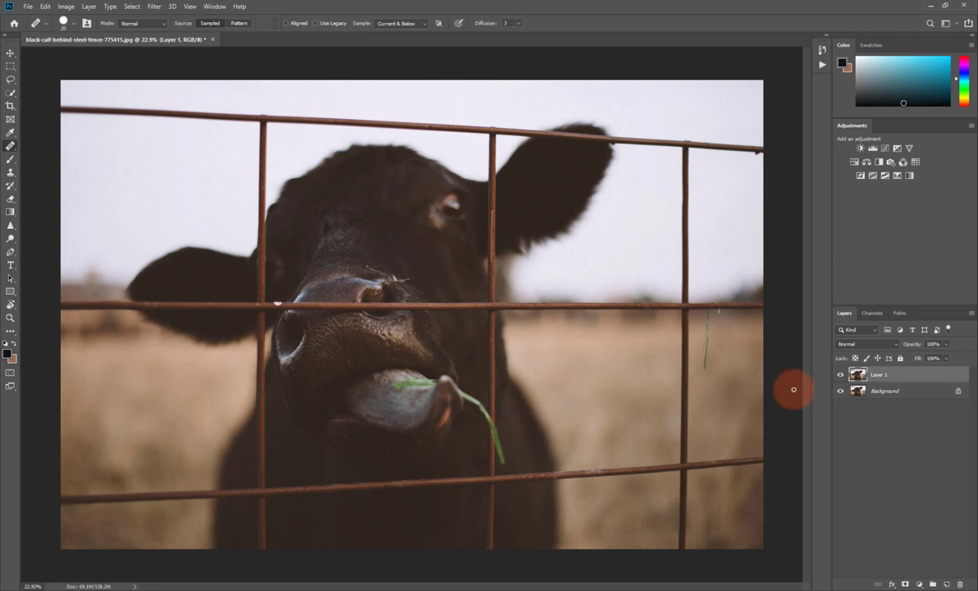
pyautogui.click(948, 583)
# Set up a 100 px soft Brush with bright cyan as the foreground colour.
pyautogui.press('b')
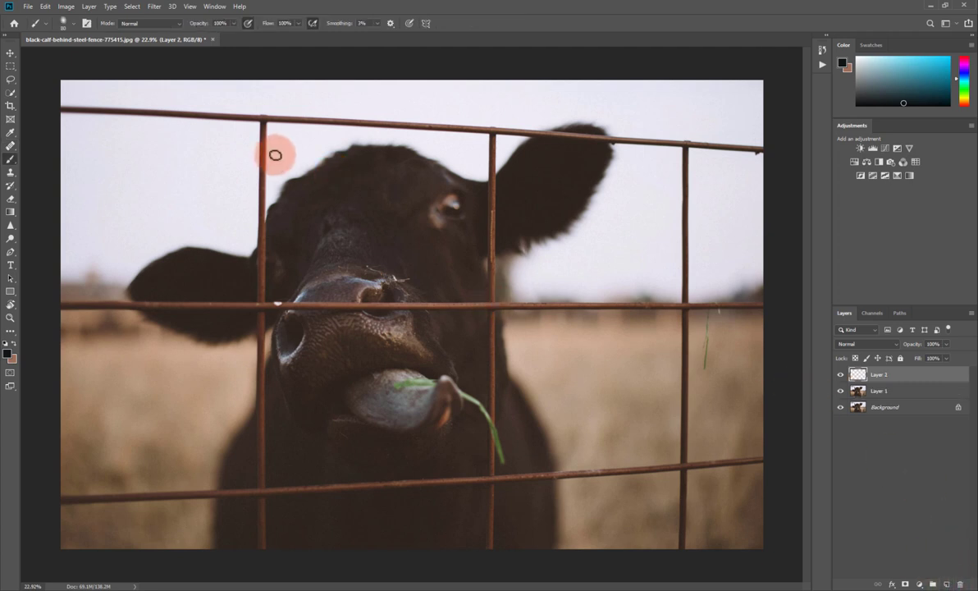
pyautogui.click(283, 167)
pyautogui.click(267, 150)
pyautogui.rightClick(290, 113)
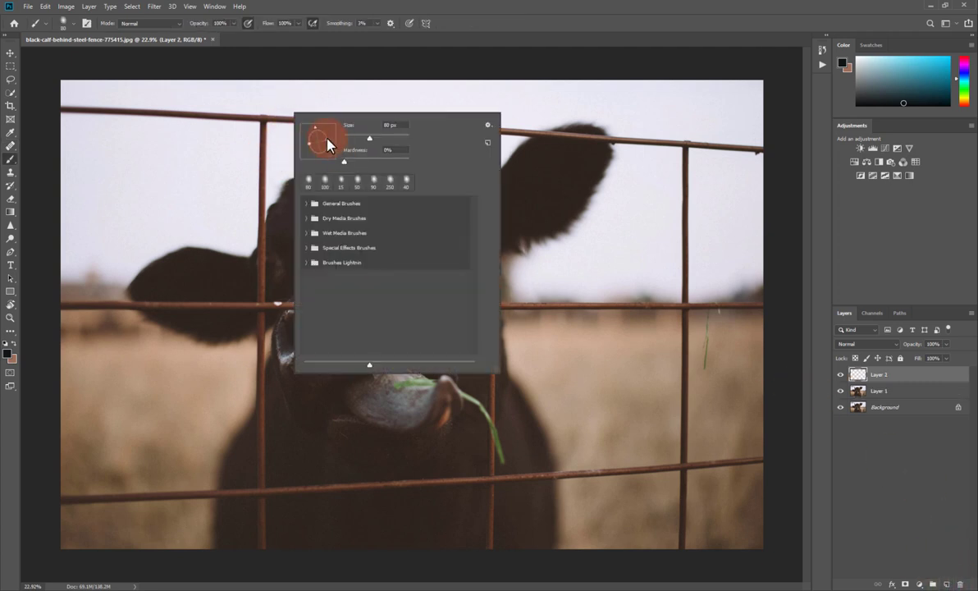
pyautogui.click(326, 181)
pyautogui.click(335, 203)
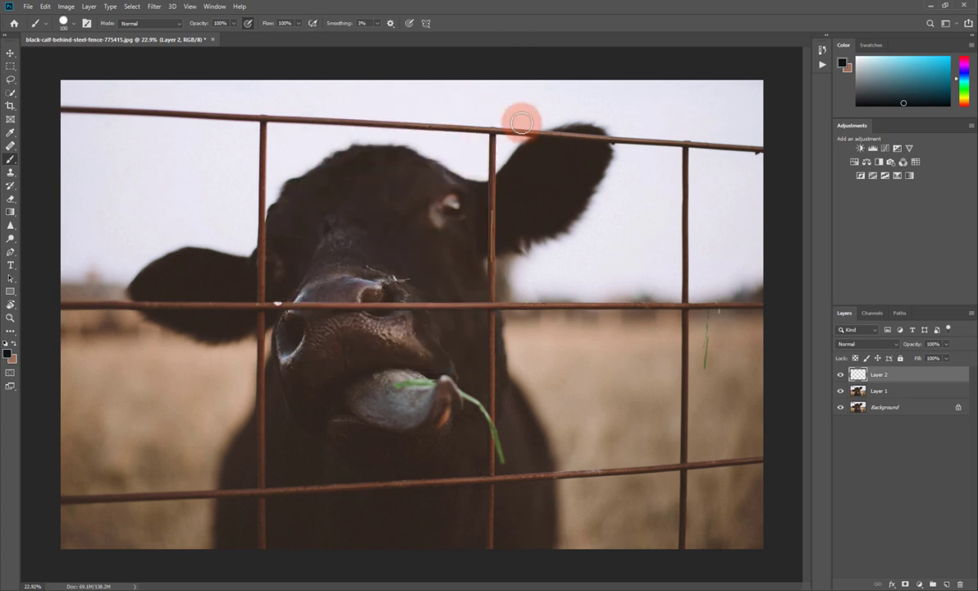
pyautogui.click(7, 352)
pyautogui.click(612, 320)
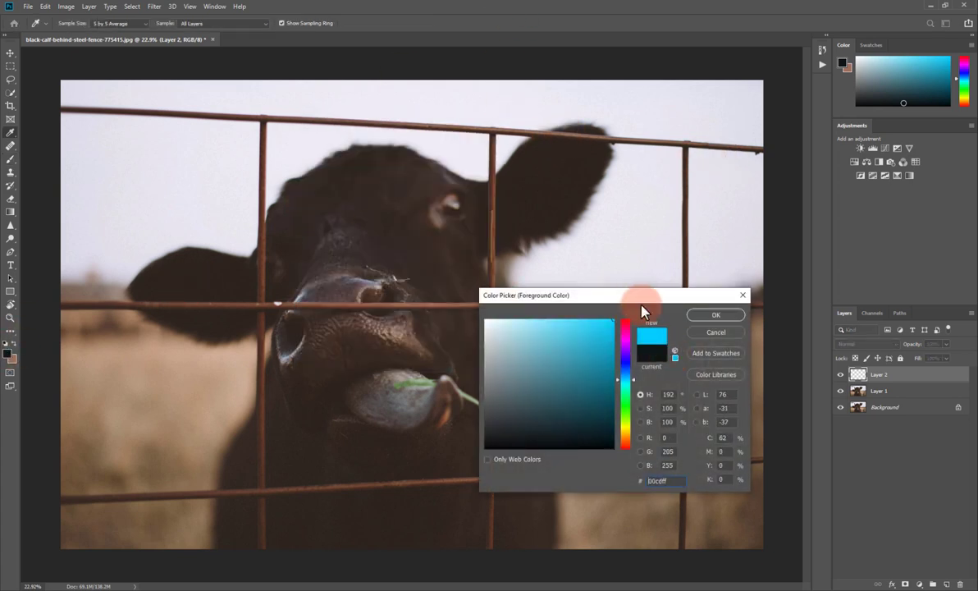
pyautogui.click(712, 314)
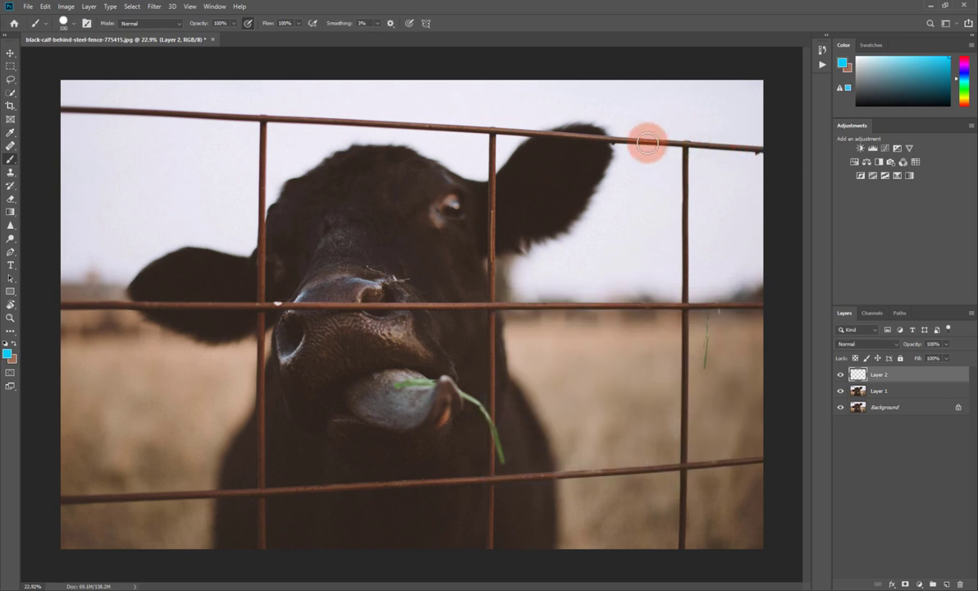
# Paint cyan lines over the top rail, right post and middle rail.
pyautogui.keyDown('shift'); pyautogui.click(603, 136); pyautogui.keyUp('shift')
pyautogui.keyDown('shift'); pyautogui.click(351, 122); pyautogui.keyUp('shift')
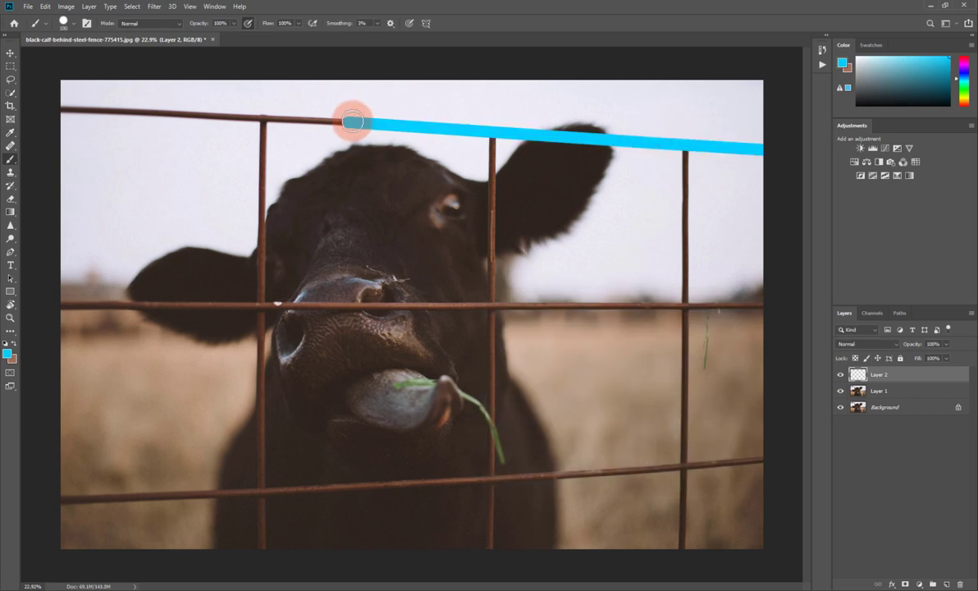
pyautogui.keyDown('shift'); pyautogui.click(64, 106); pyautogui.keyUp('shift')
pyautogui.keyDown('shift'); pyautogui.click(685, 301); pyautogui.keyUp('shift')
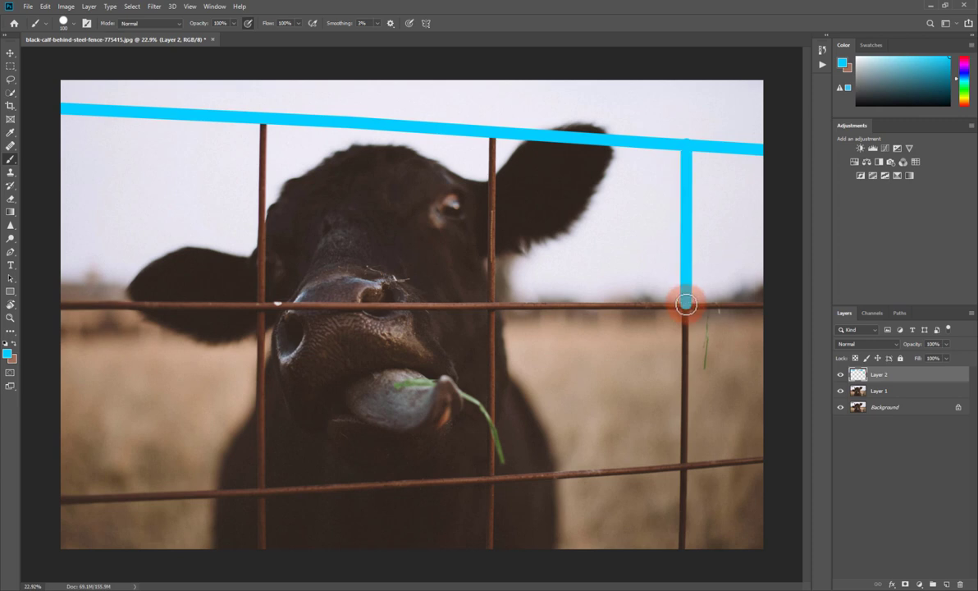
pyautogui.keyDown('shift'); pyautogui.click(681, 548); pyautogui.keyUp('shift')
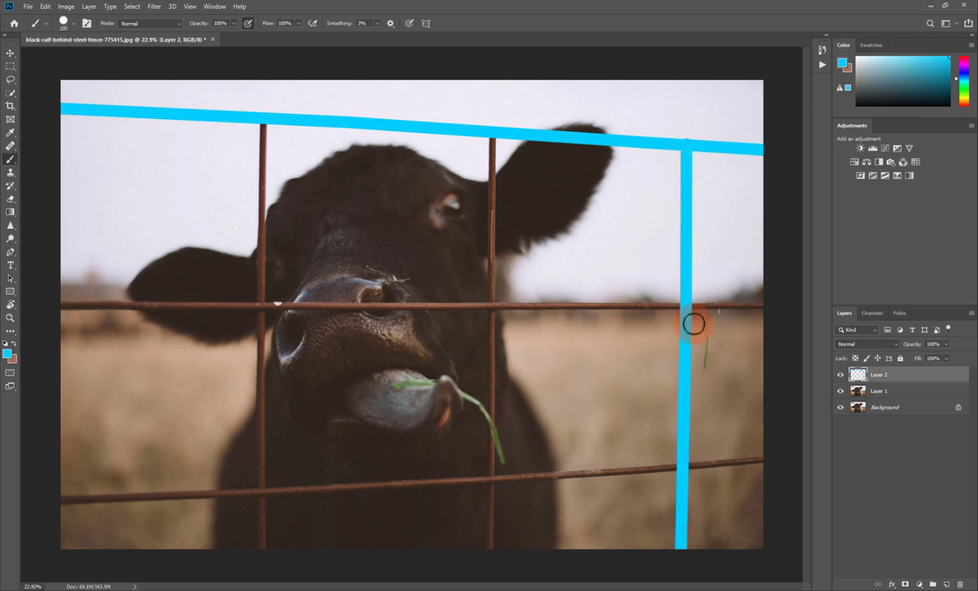
pyautogui.click(762, 306)
pyautogui.keyDown('shift'); pyautogui.click(688, 305); pyautogui.keyUp('shift')
pyautogui.keyDown('shift'); pyautogui.click(489, 304); pyautogui.keyUp('shift')
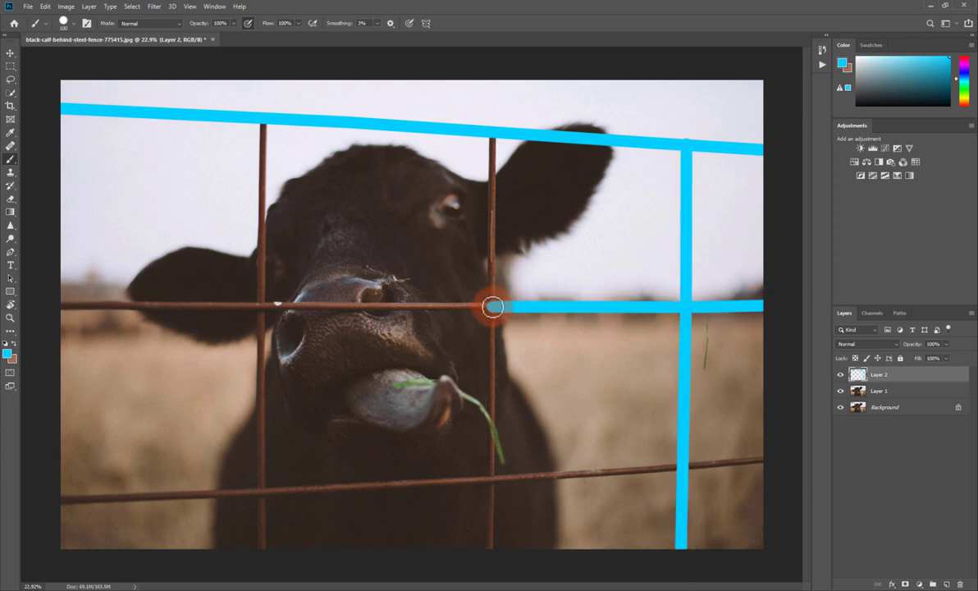
pyautogui.keyDown('shift'); pyautogui.click(260, 306); pyautogui.keyUp('shift')
pyautogui.keyDown('shift'); pyautogui.click(71, 306); pyautogui.keyUp('shift')
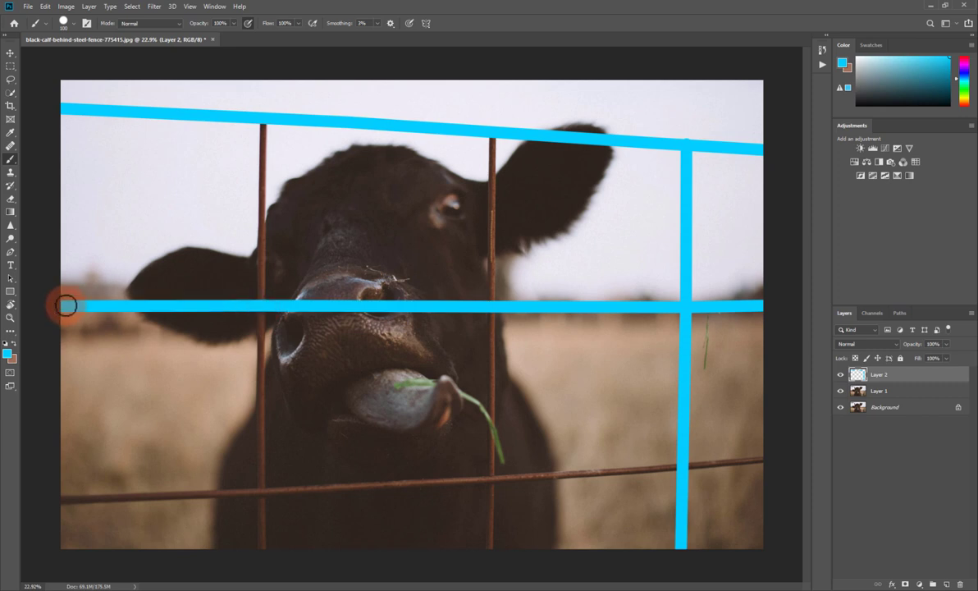
# Paint cyan lines over the bottom rail and the left and centre posts.
pyautogui.click(62, 499)
pyautogui.keyDown('shift'); pyautogui.click(262, 491); pyautogui.keyUp('shift')
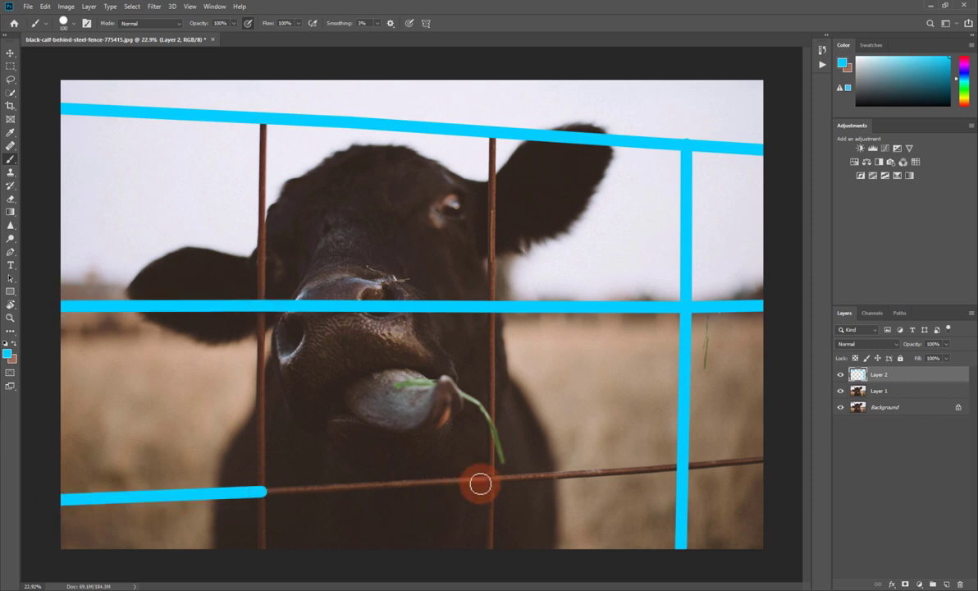
pyautogui.keyDown('shift'); pyautogui.click(491, 467); pyautogui.keyUp('shift')
pyautogui.keyDown('shift'); pyautogui.click(683, 467); pyautogui.keyUp('shift')
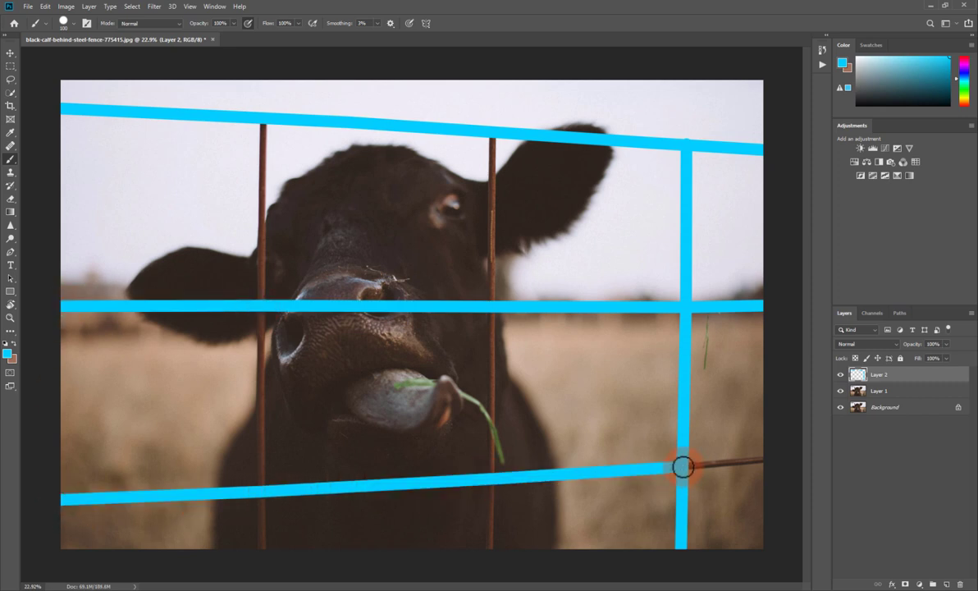
pyautogui.keyDown('shift'); pyautogui.click(762, 459); pyautogui.keyUp('shift')
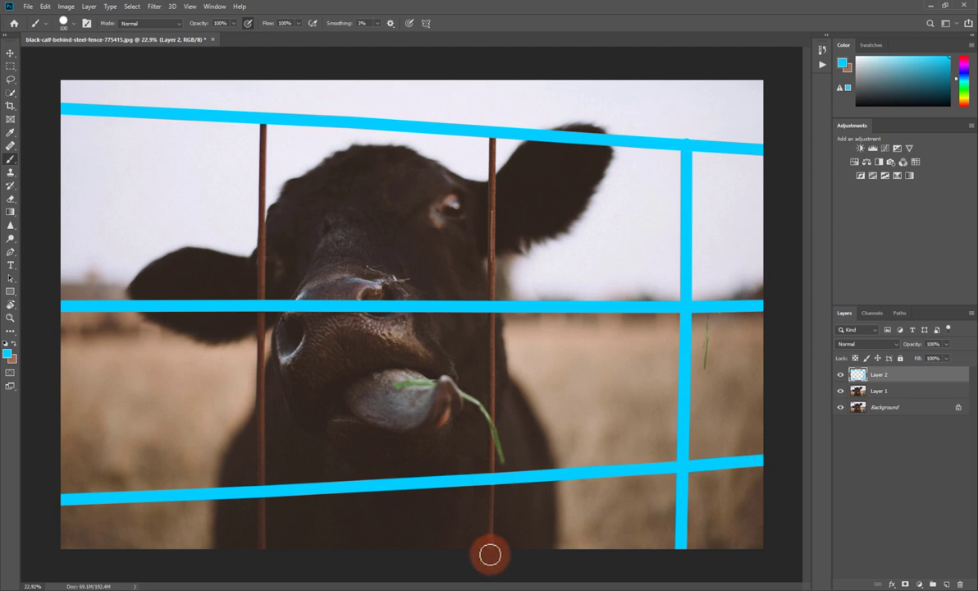
pyautogui.keyDown('shift'); pyautogui.click(490, 550); pyautogui.keyUp('shift')
pyautogui.keyDown('shift'); pyautogui.click(262, 491); pyautogui.keyUp('shift')
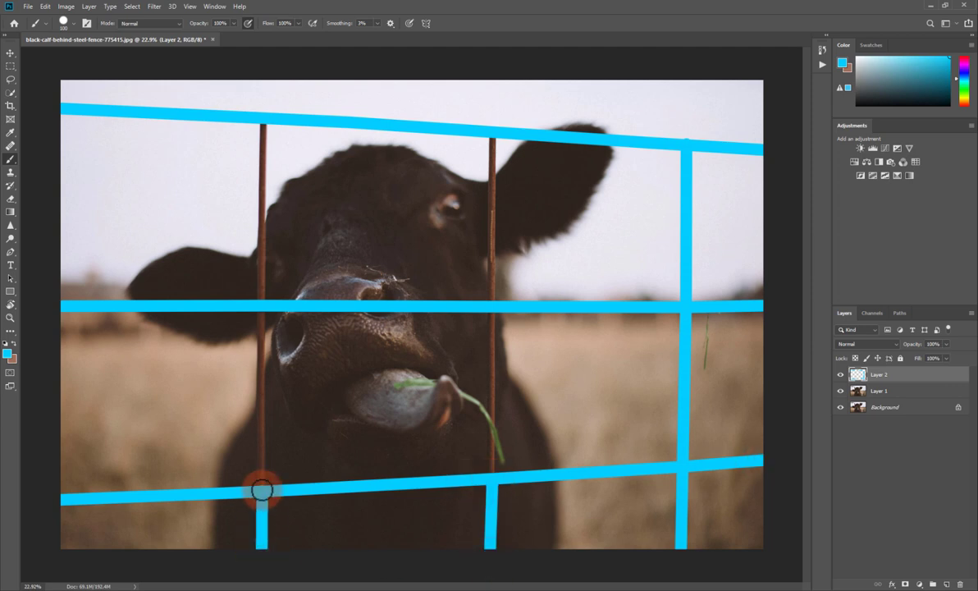
pyautogui.keyDown('shift'); pyautogui.click(261, 308); pyautogui.keyUp('shift')
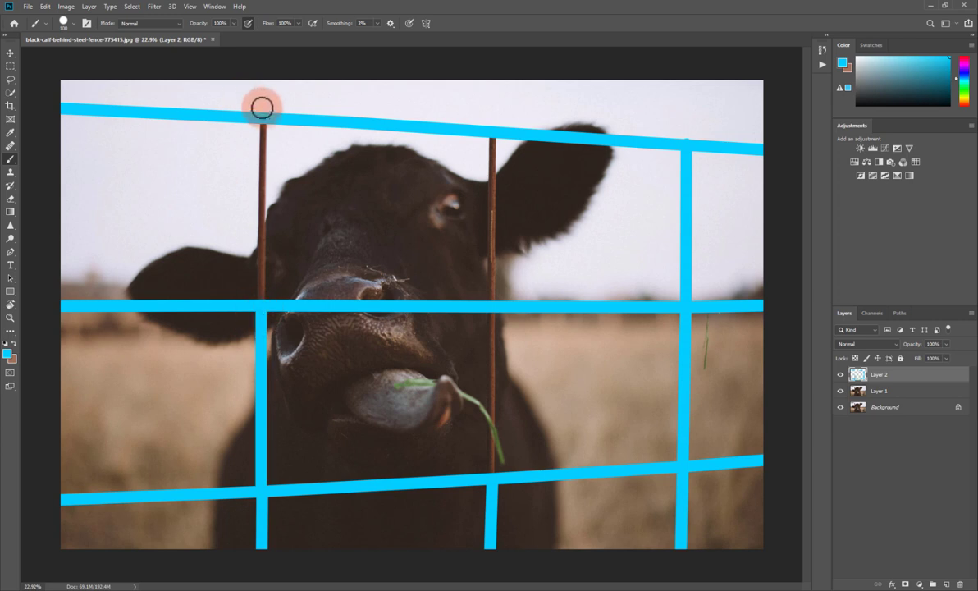
pyautogui.keyDown('shift'); pyautogui.click(262, 123); pyautogui.keyUp('shift')
pyautogui.click(492, 134)
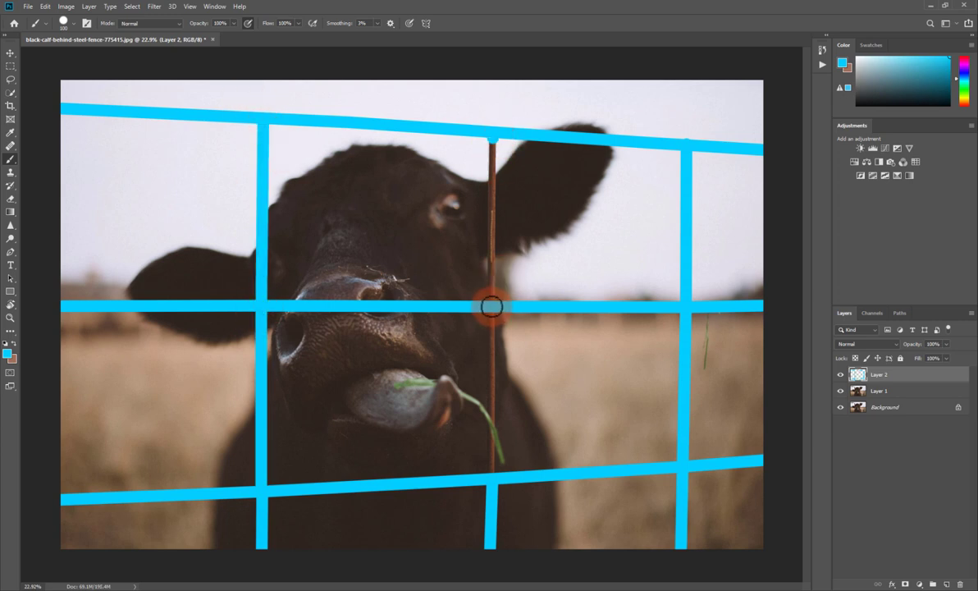
pyautogui.keyDown('shift'); pyautogui.click(492, 306); pyautogui.keyUp('shift')
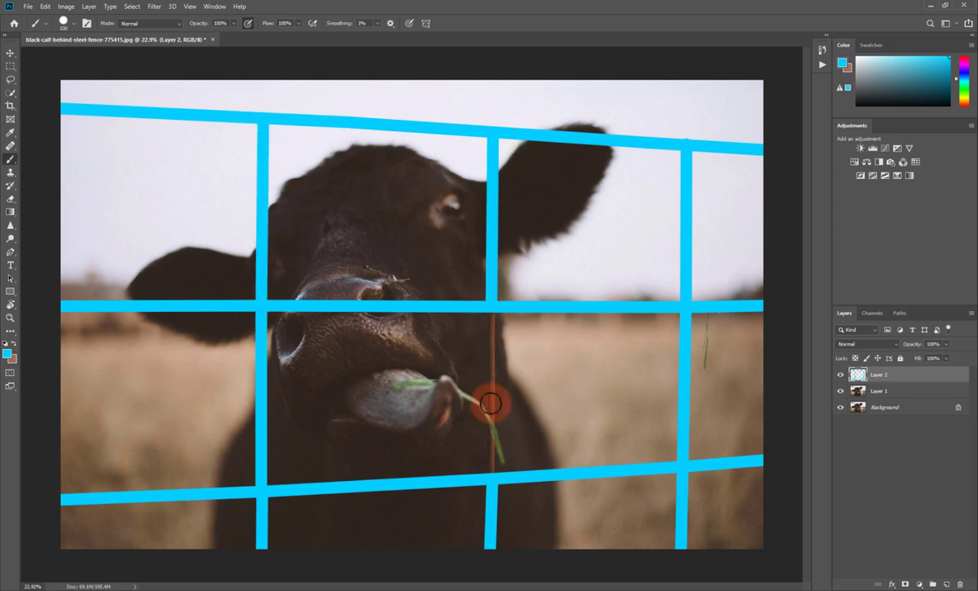
pyautogui.keyDown('shift'); pyautogui.click(492, 478); pyautogui.keyUp('shift')
# Trace the thin wire strand with a smaller cyan brush.
pyautogui.scroll(2, 704, 322)
pyautogui.scroll(2, 743, 342)
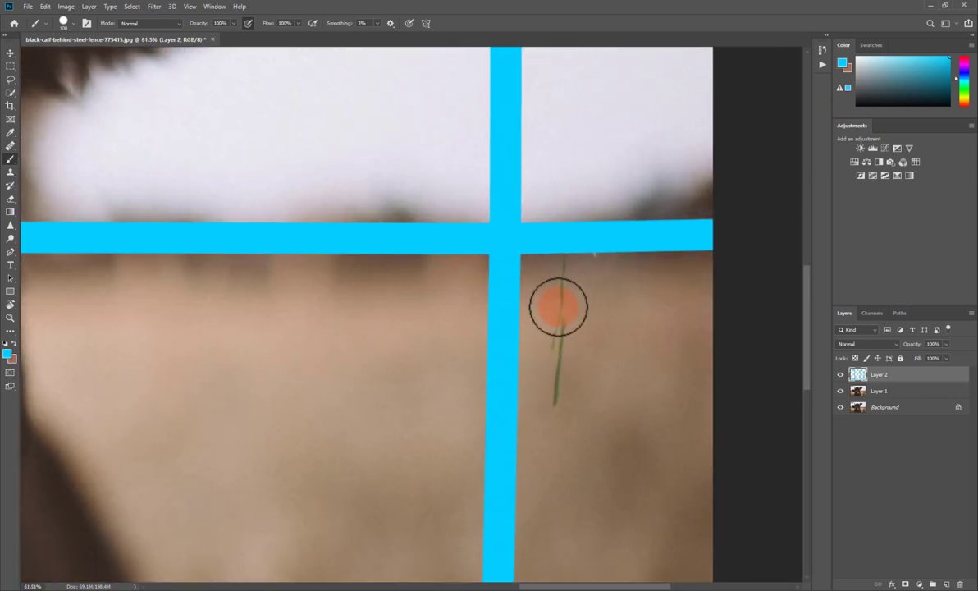
pyautogui.scroll(2, 559, 303)
pyautogui.moveTo(614, 307); pyautogui.dragTo(572, 294)
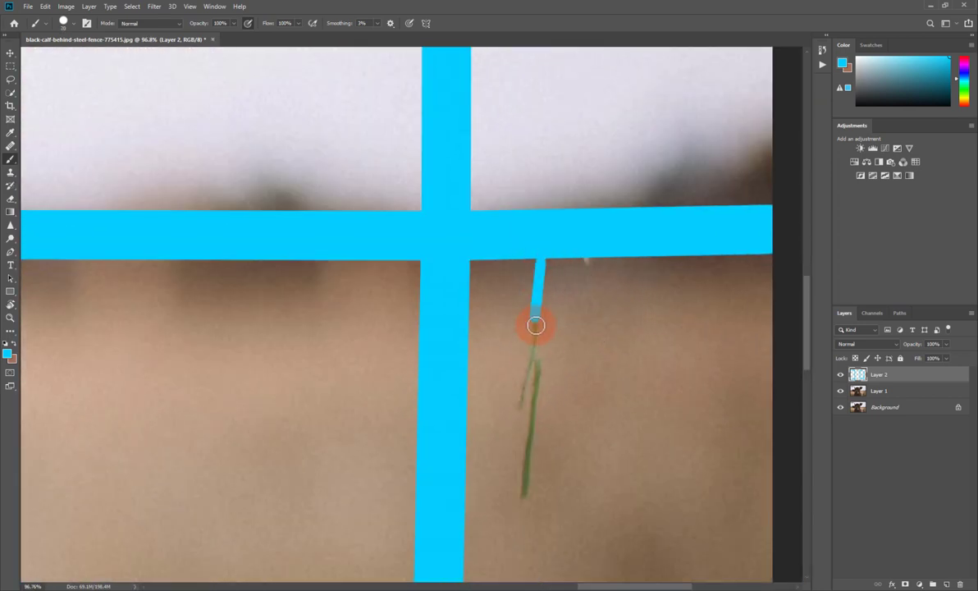
pyautogui.moveTo(520, 398); pyautogui.dragTo(520, 406)
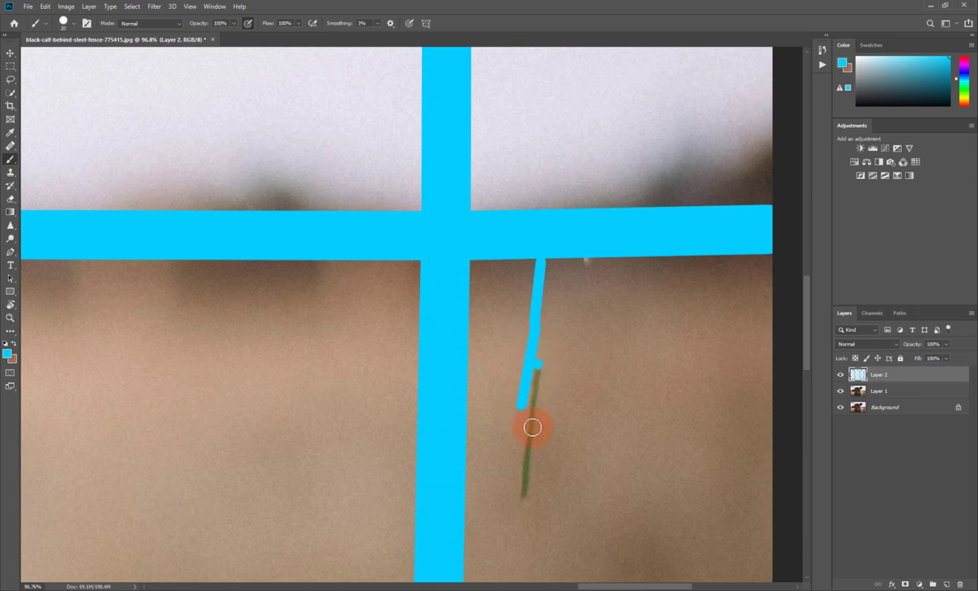
pyautogui.hotkey('ctrl', '0')
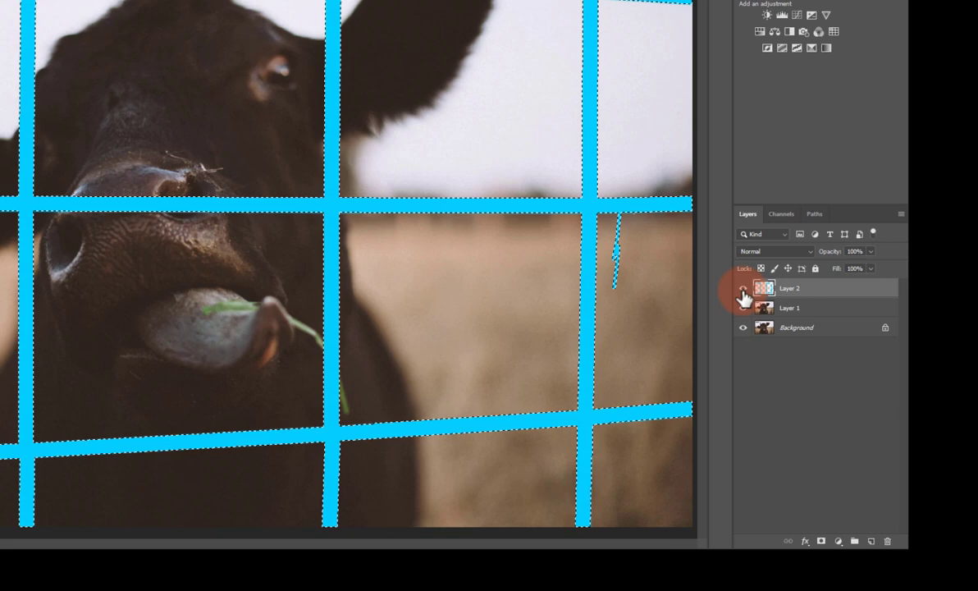
# Select the fence from the cyan strokes and Content-Aware Fill it onto a Layer 1 copy.
pyautogui.click(678, 119)
pyautogui.click(796, 359)
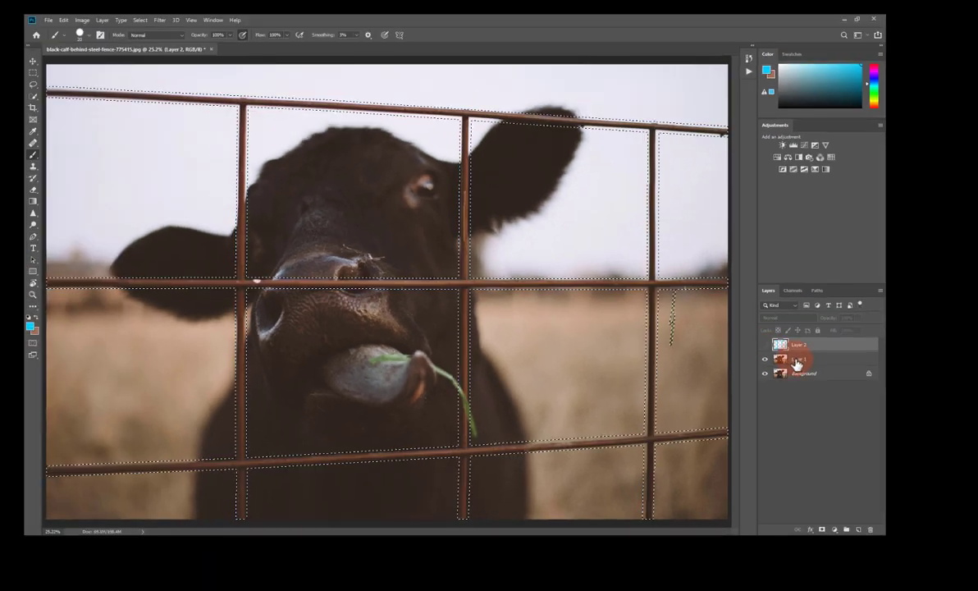
pyautogui.click(63, 20)
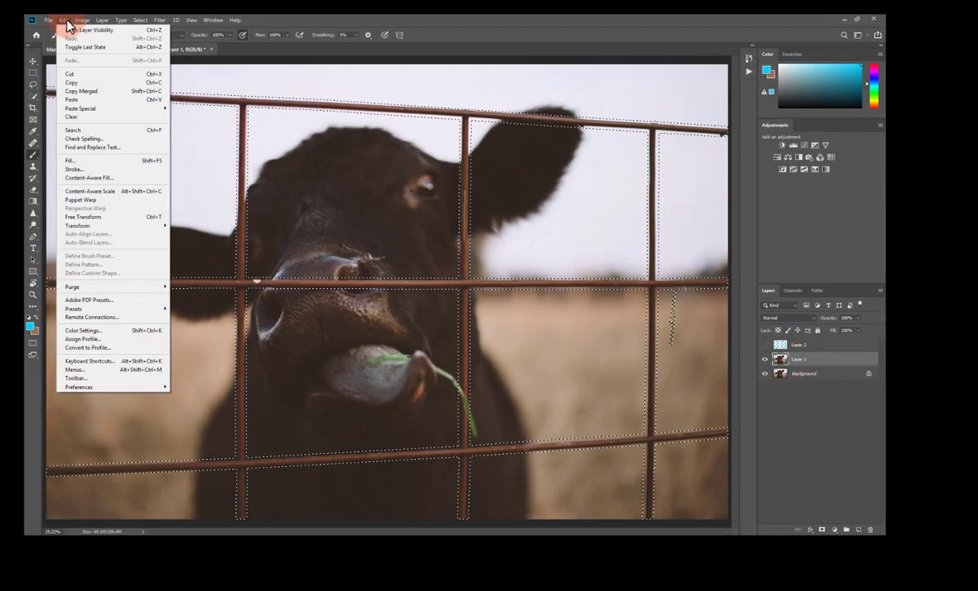
pyautogui.click(109, 165)
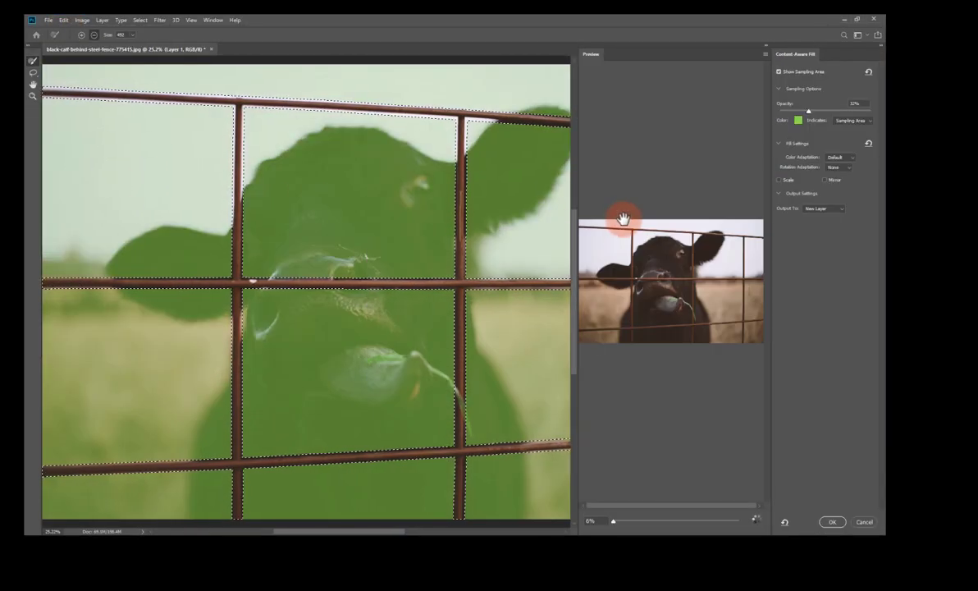
pyautogui.click(832, 522)
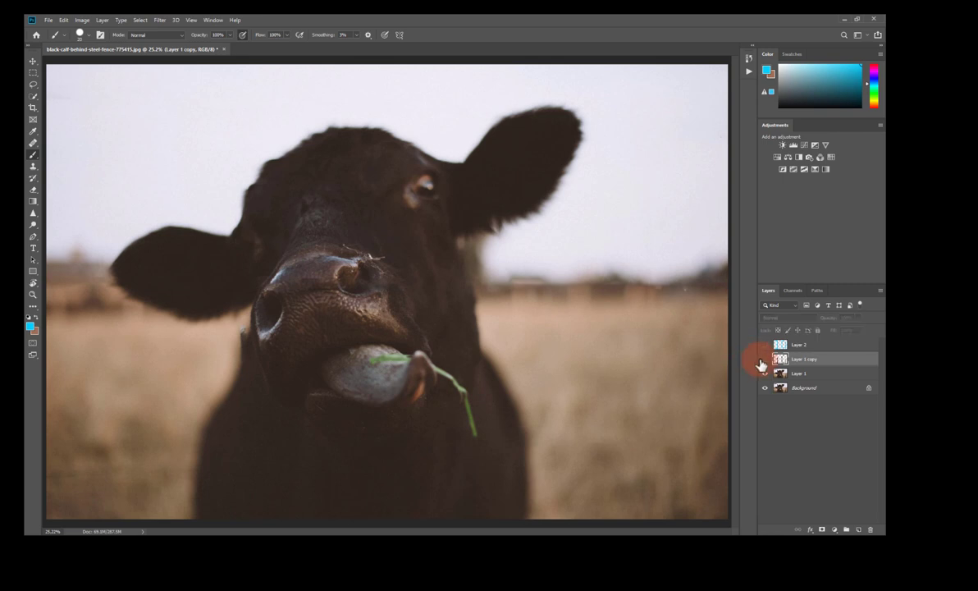
# Clone-stamp clean nose texture over the calf's smudged nostril rim, comparing before and after.
pyautogui.scroll(1, 335, 273)
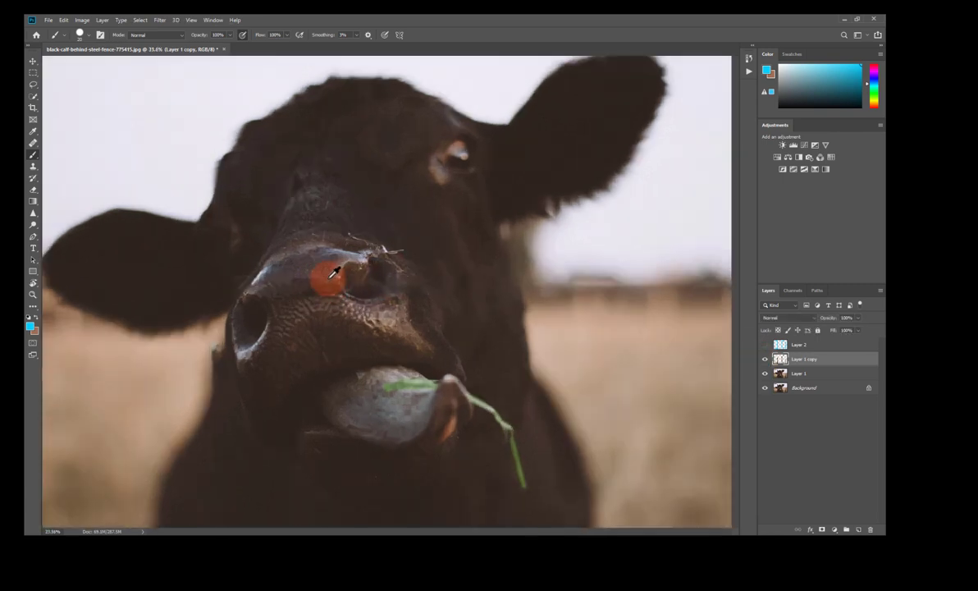
pyautogui.scroll(2, 334, 274)
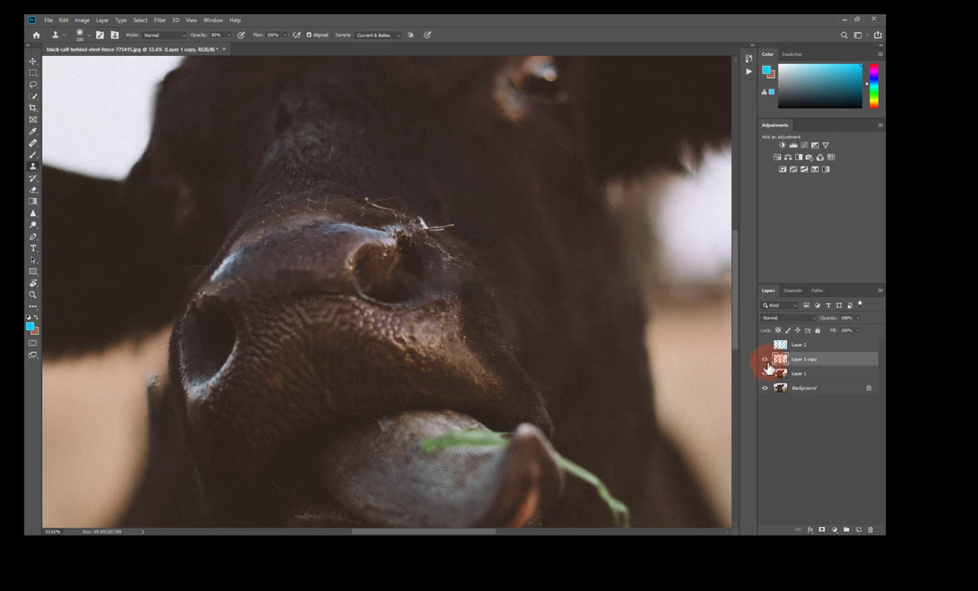
pyautogui.press('s')
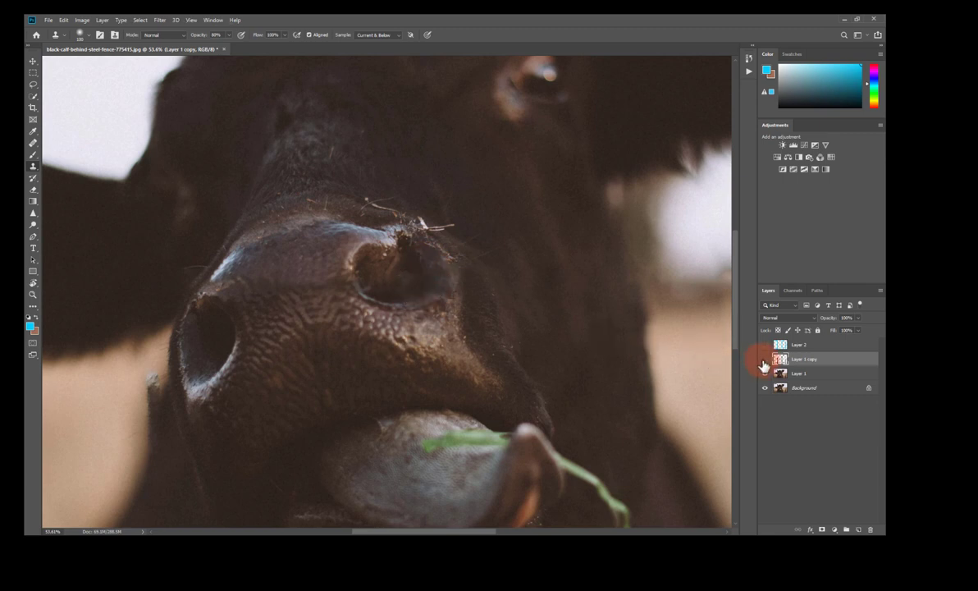
pyautogui.click(765, 360)
pyautogui.click(764, 360)
pyautogui.click(764, 359)
pyautogui.click(765, 360)
pyautogui.click(357, 310)
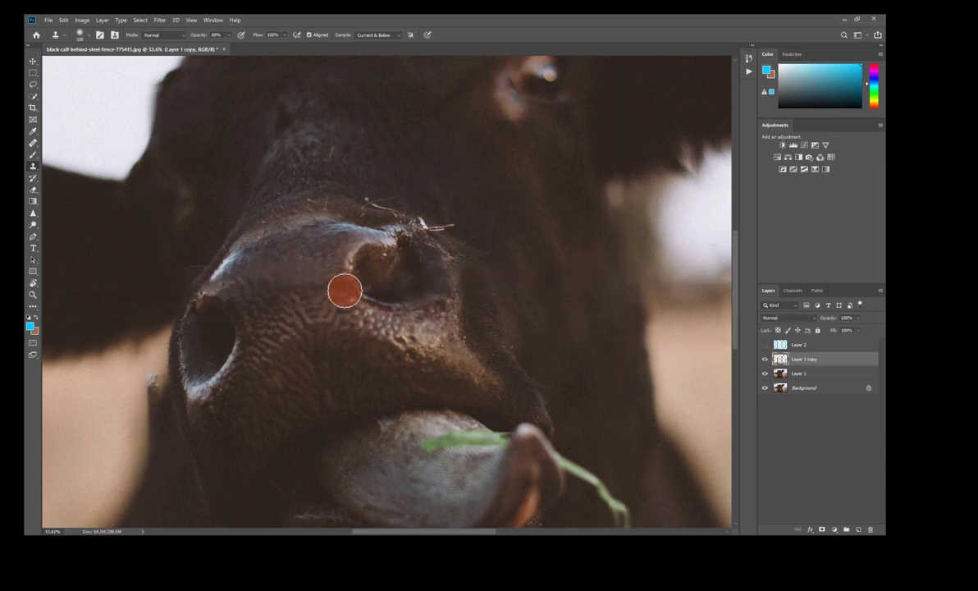
pyautogui.moveTo(345, 290)
pyautogui.mouseDown()
pyautogui.moveTo(343, 257)
pyautogui.moveTo(316, 277)
pyautogui.moveTo(297, 263)
pyautogui.moveTo(340, 256)
pyautogui.moveTo(321, 264)
pyautogui.moveTo(345, 290)
pyautogui.mouseUp()
pyautogui.scroll(-2, 362, 300)
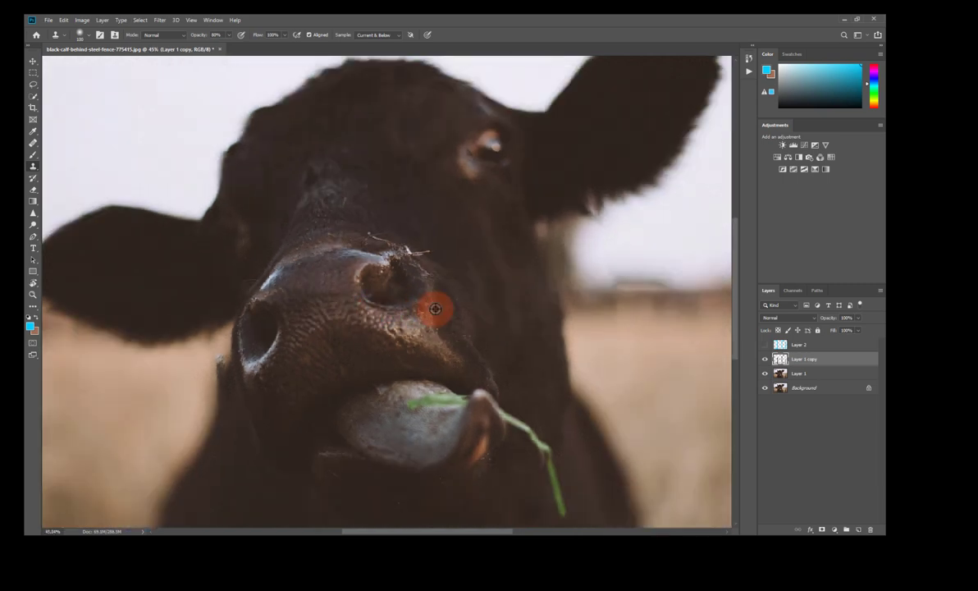
pyautogui.scroll(2, 435, 309)
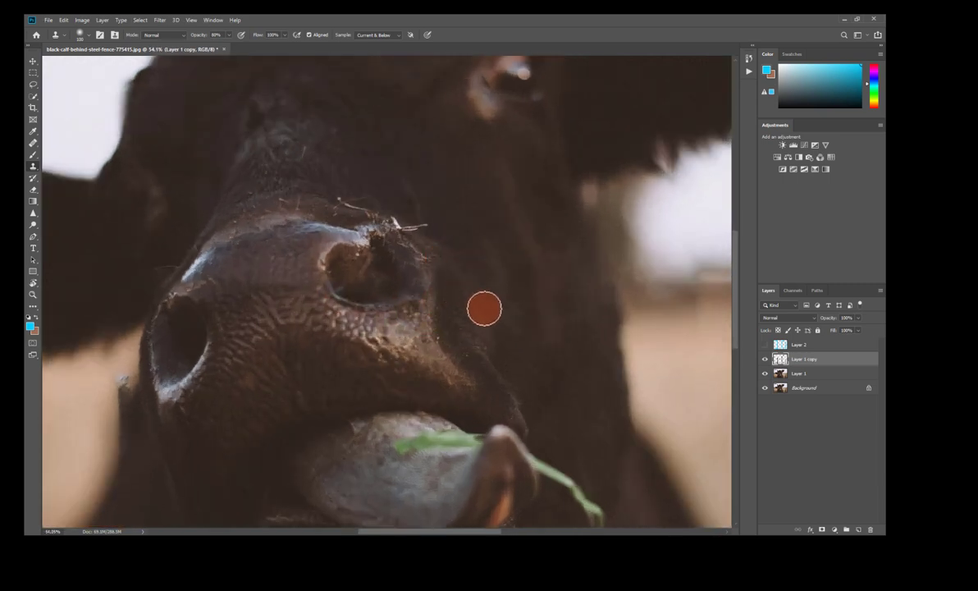
pyautogui.scroll(-3, 484, 309)
pyautogui.scroll(-2, 485, 309)
# Toggle Layer 1 copy on and off to compare the retouch with the fenced original.
pyautogui.click(765, 358)
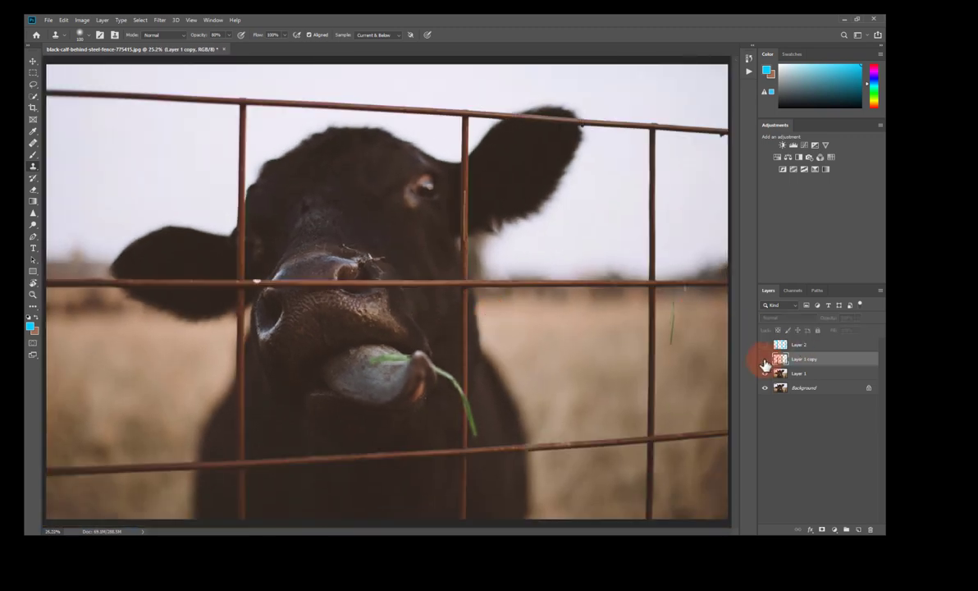
pyautogui.click(765, 358)
pyautogui.click(765, 359)
pyautogui.click(765, 359)
pyautogui.click(764, 360)
pyautogui.click(764, 360)
pyautogui.click(764, 360)
pyautogui.click(763, 360)
pyautogui.click(764, 359)
pyautogui.click(763, 360)
pyautogui.click(763, 360)
pyautogui.click(764, 360)
pyautogui.scroll(2, 212, 345)
pyautogui.scroll(2, 235, 341)
# At 100% Clone Stamp opacity, clone nearby background over the calf's neck edge.
pyautogui.keyDown('alt'); pyautogui.click(257, 321); pyautogui.keyUp('alt')
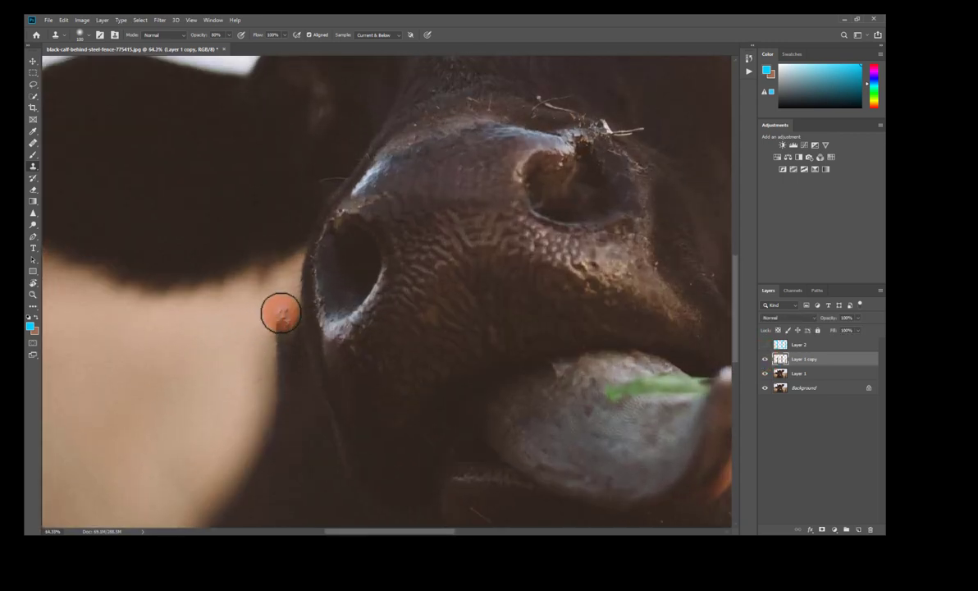
pyautogui.click(229, 34)
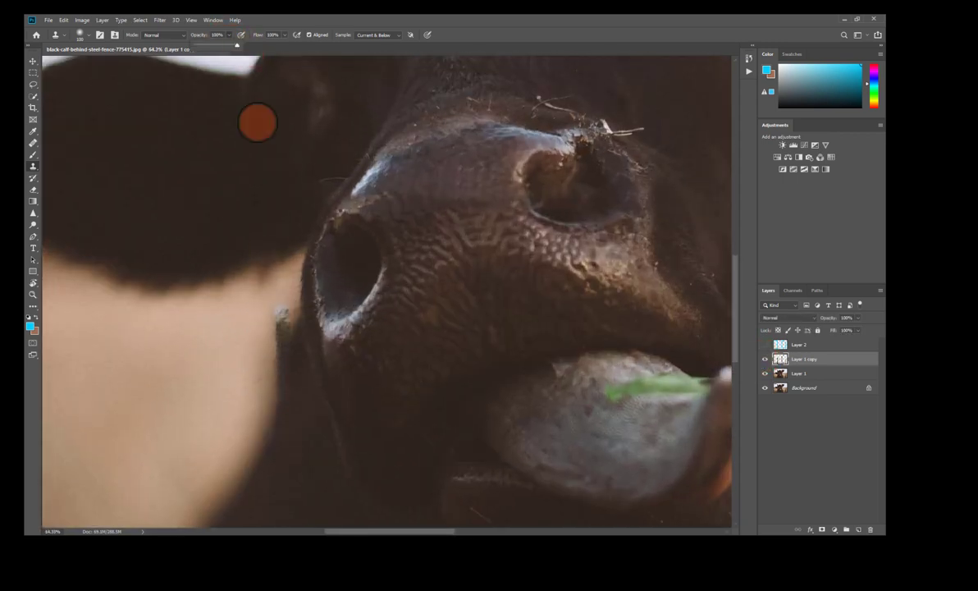
pyautogui.keyDown('alt'); pyautogui.click(259, 319); pyautogui.keyUp('alt')
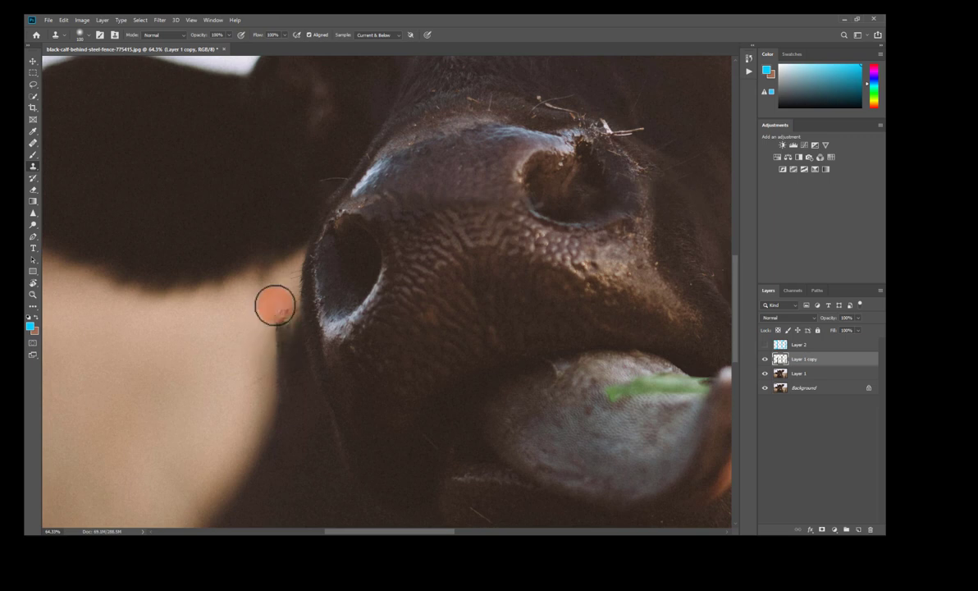
pyautogui.rightClick(256, 293)
pyautogui.press('Escape')
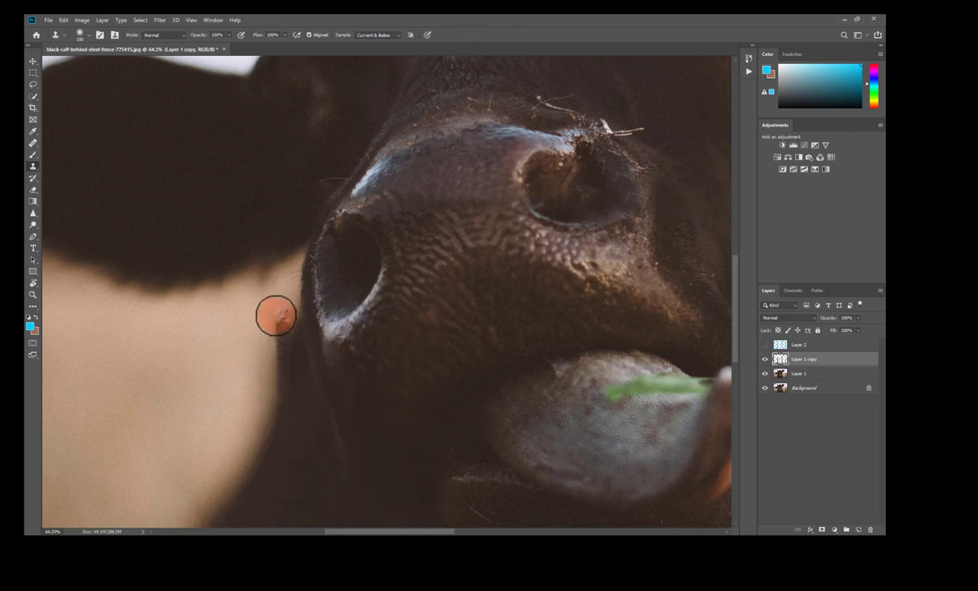
pyautogui.moveTo(273, 313)
pyautogui.mouseDown()
pyautogui.moveTo(262, 400)
pyautogui.moveTo(242, 413)
pyautogui.mouseUp()
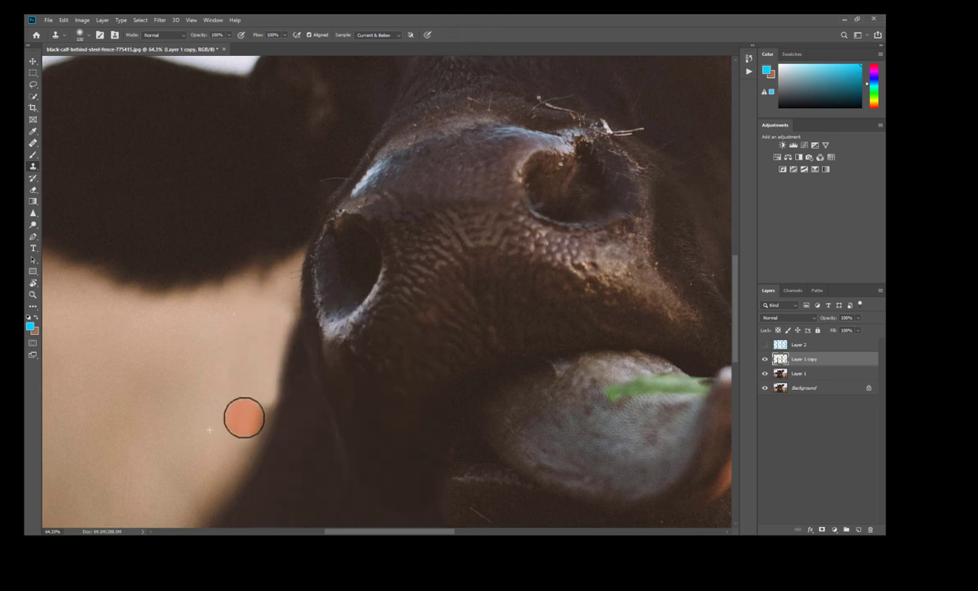
# Check the neck-edge cleanup by toggling Layer 1 copy against the original.
pyautogui.scroll(-4, 246, 367)
pyautogui.scroll(-1, 236, 384)
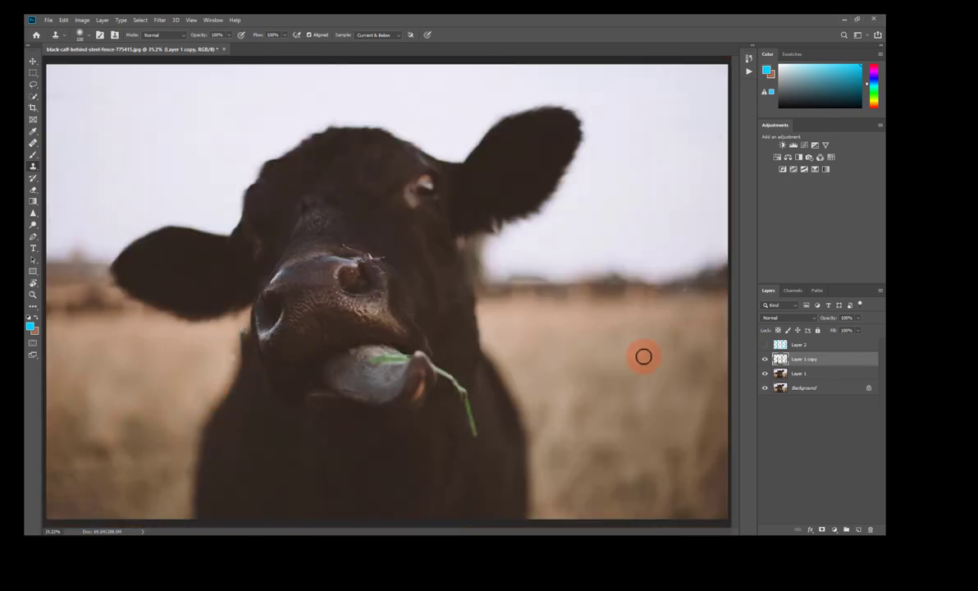
pyautogui.scroll(2, 229, 361)
pyautogui.scroll(2, 229, 362)
pyautogui.click(765, 359)
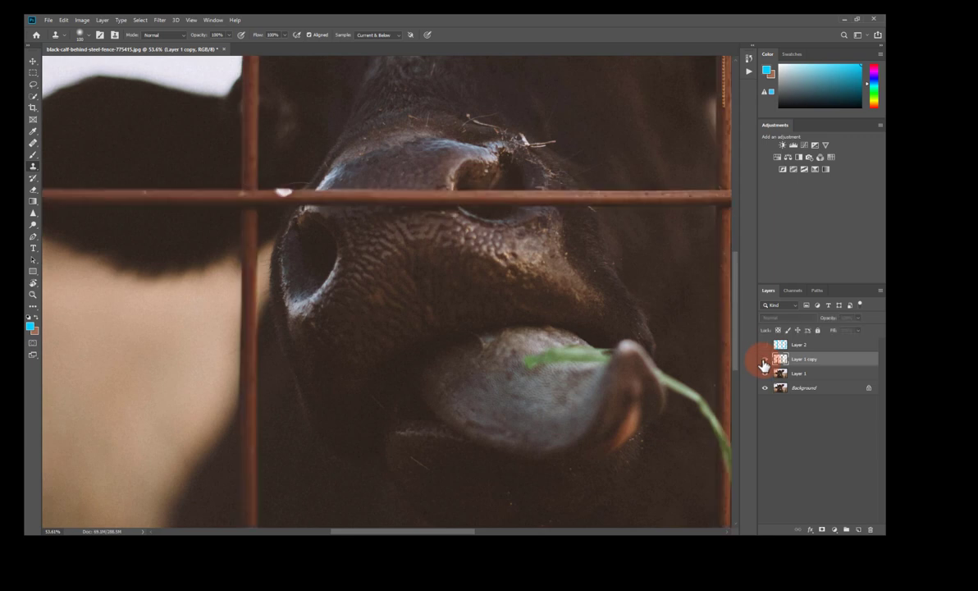
pyautogui.click(765, 360)
pyautogui.click(765, 360)
pyautogui.click(765, 359)
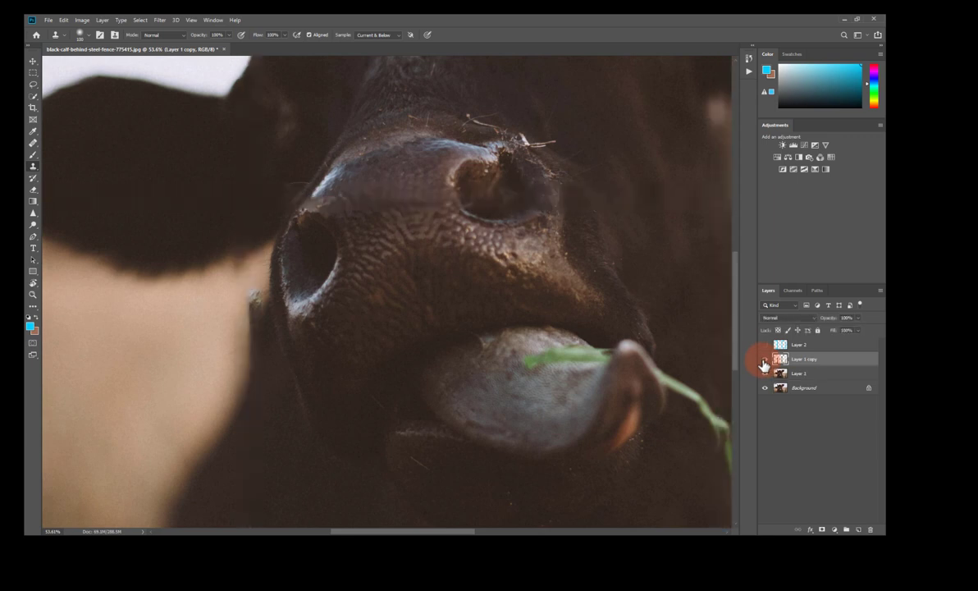
pyautogui.click(765, 359)
pyautogui.click(766, 359)
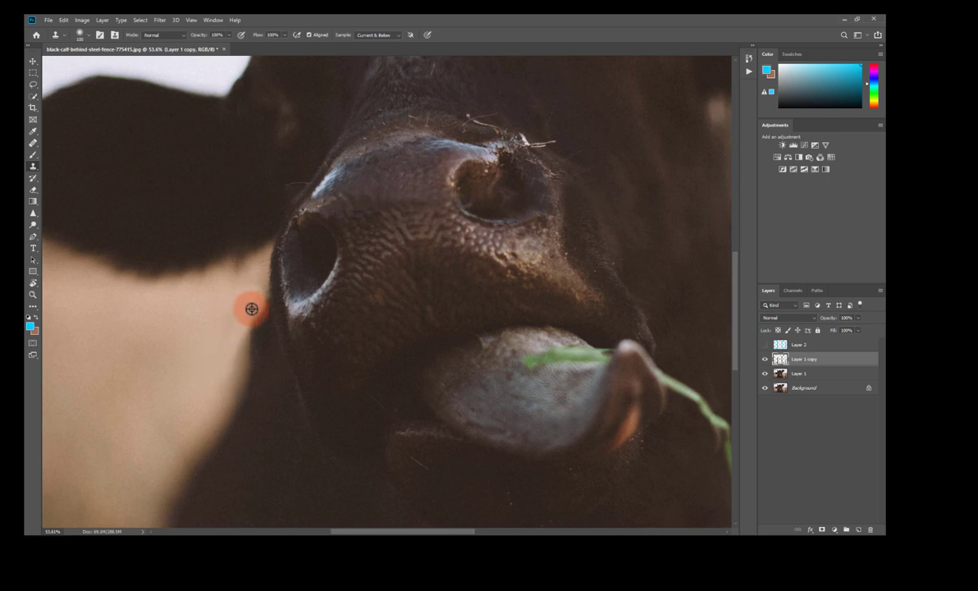
# Resample background near the neck and lower Clone Stamp opacity to about 78%.
pyautogui.keyDown('alt'); pyautogui.click(251, 308); pyautogui.keyUp('alt')
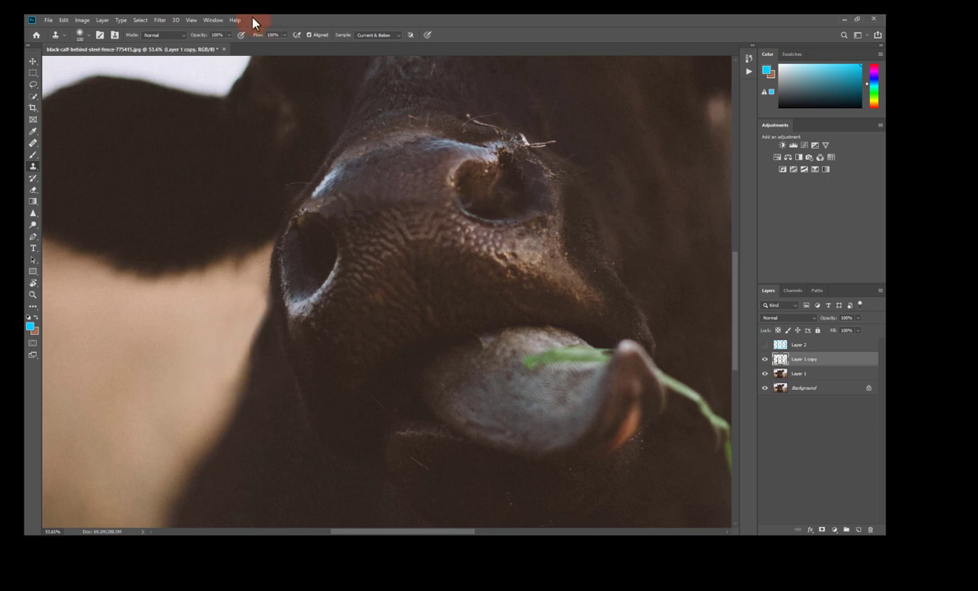
pyautogui.moveTo(221, 50); pyautogui.dragTo(230, 48)
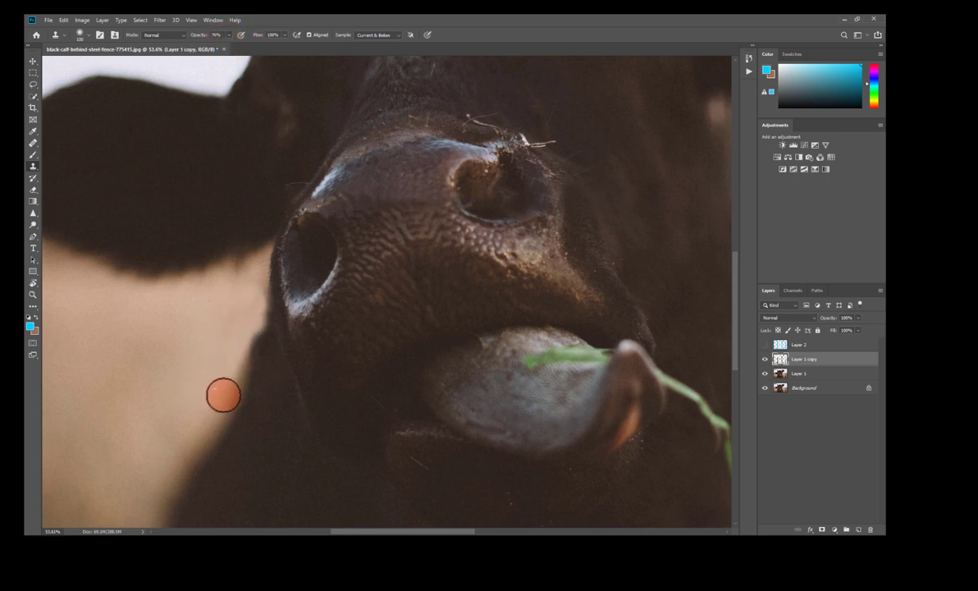
pyautogui.scroll(-2, 222, 291)
pyautogui.scroll(3, 229, 338)
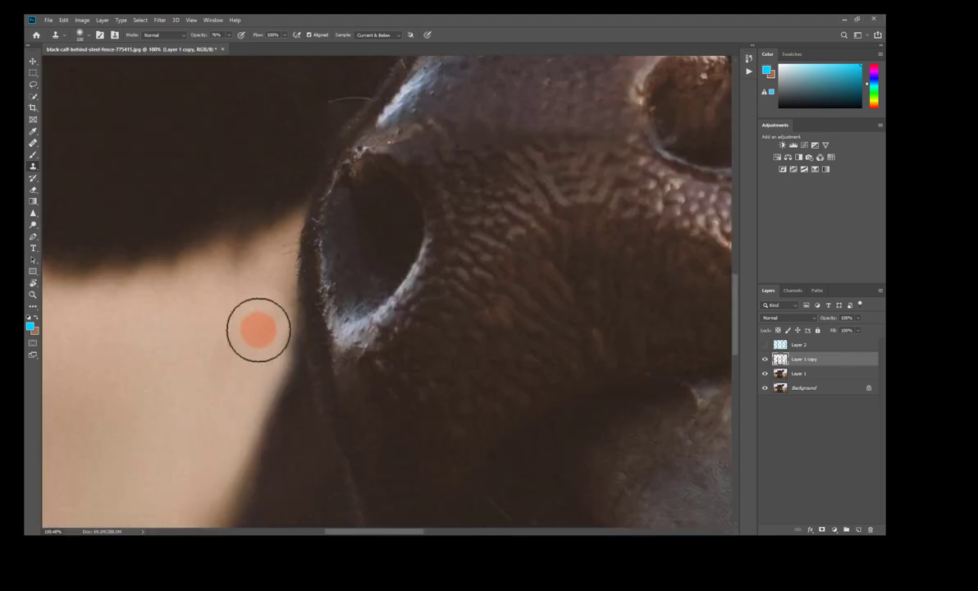
pyautogui.scroll(-2, 116, 468)
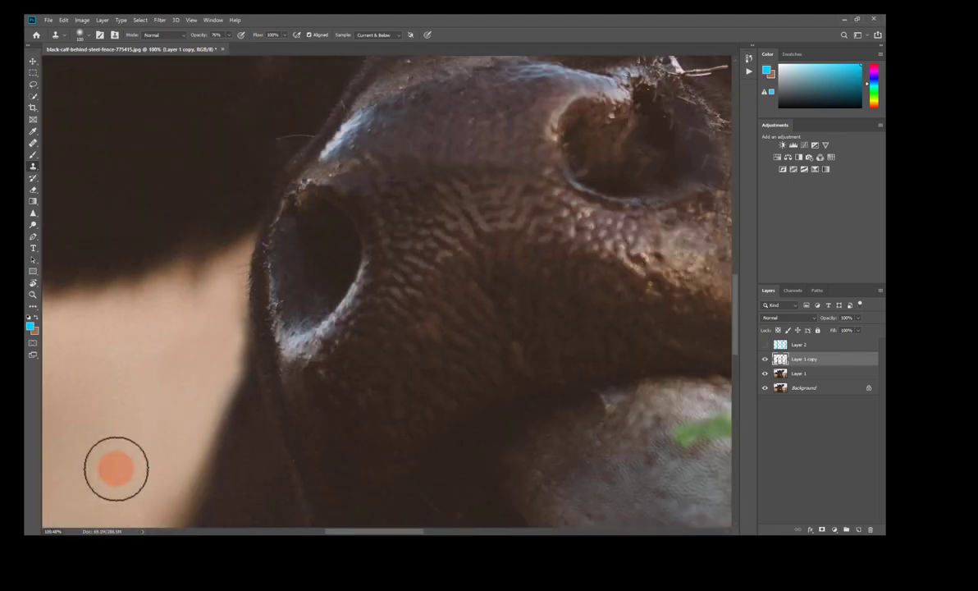
pyautogui.scroll(-3, 116, 468)
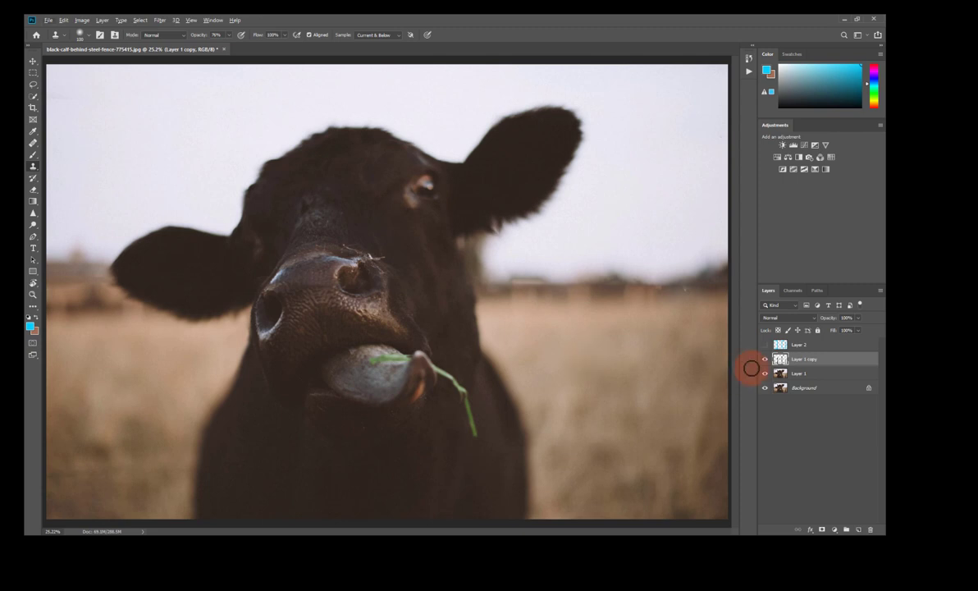
# Toggle Layer 1 copy repeatedly to compare the retouched nose area with the fenced original.
pyautogui.click(765, 358)
pyautogui.click(765, 358)
pyautogui.click(765, 357)
pyautogui.click(765, 358)
pyautogui.click(765, 358)
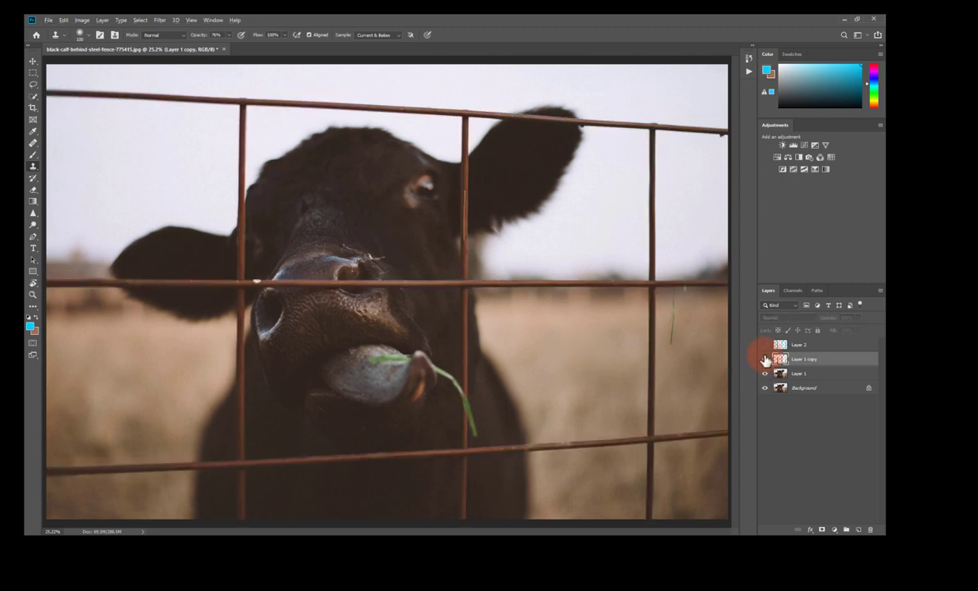
pyautogui.click(765, 359)
pyautogui.doubleClick(765, 358)
pyautogui.doubleClick(765, 359)
pyautogui.click(765, 358)
pyautogui.click(765, 358)
pyautogui.scroll(2, 326, 286)
pyautogui.scroll(2, 326, 286)
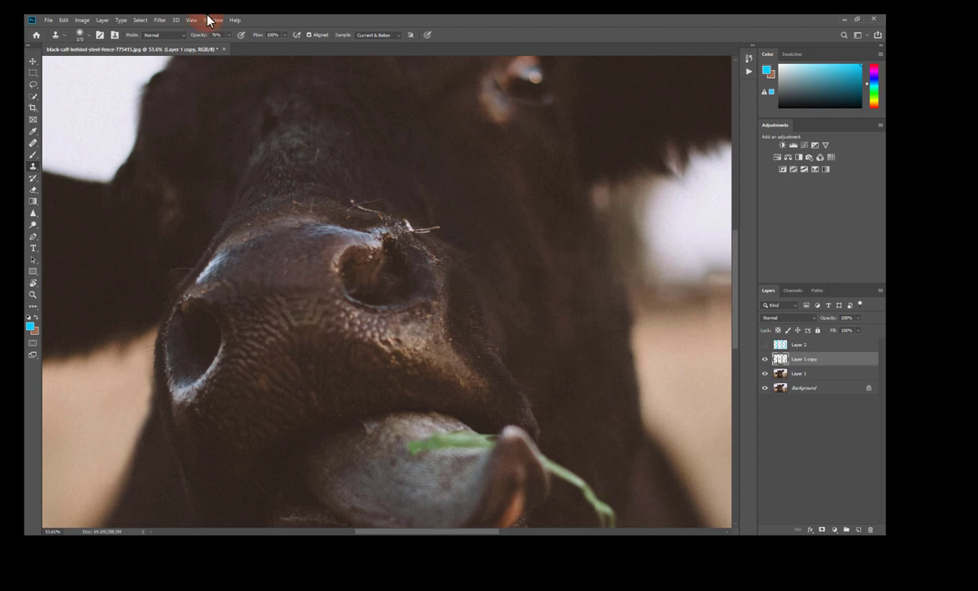
# Try Clone Stamp opacity at 98% then 68%, shrink the brush to about 40 px, and fit the photo.
pyautogui.moveTo(229, 51); pyautogui.dragTo(237, 51)
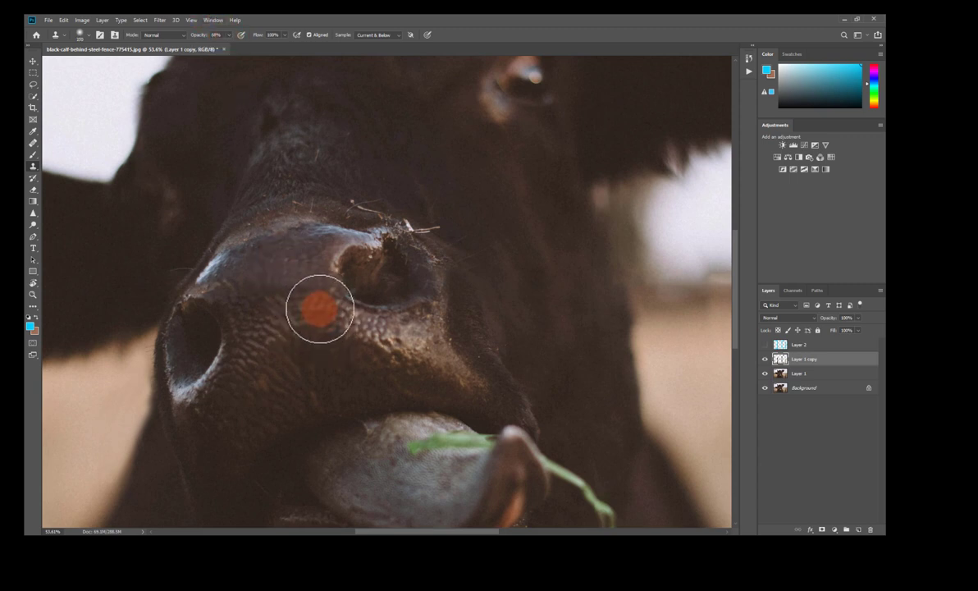
pyautogui.press('6')
pyautogui.press('8')
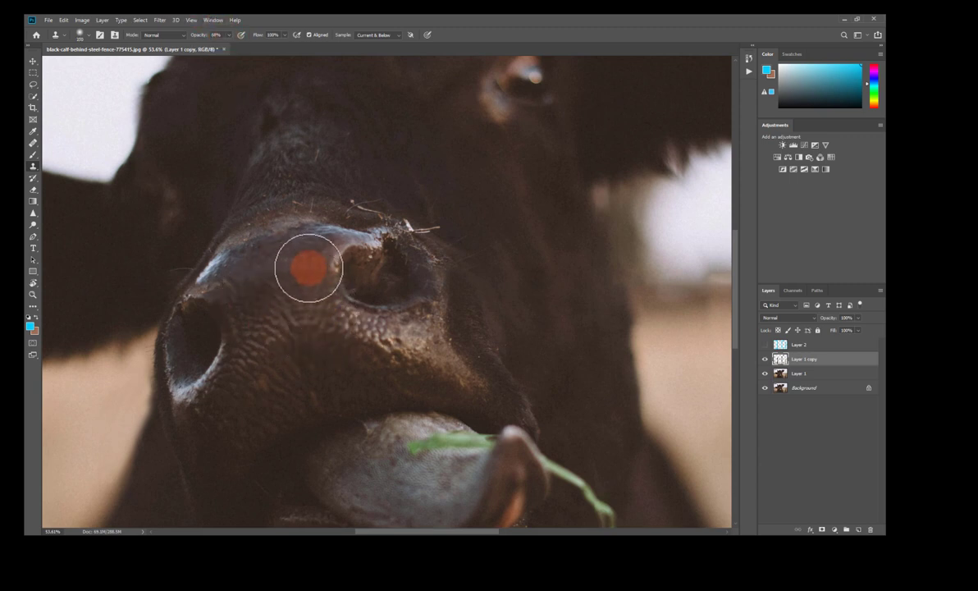
pyautogui.press('[')
pyautogui.press('[')
pyautogui.press('[')
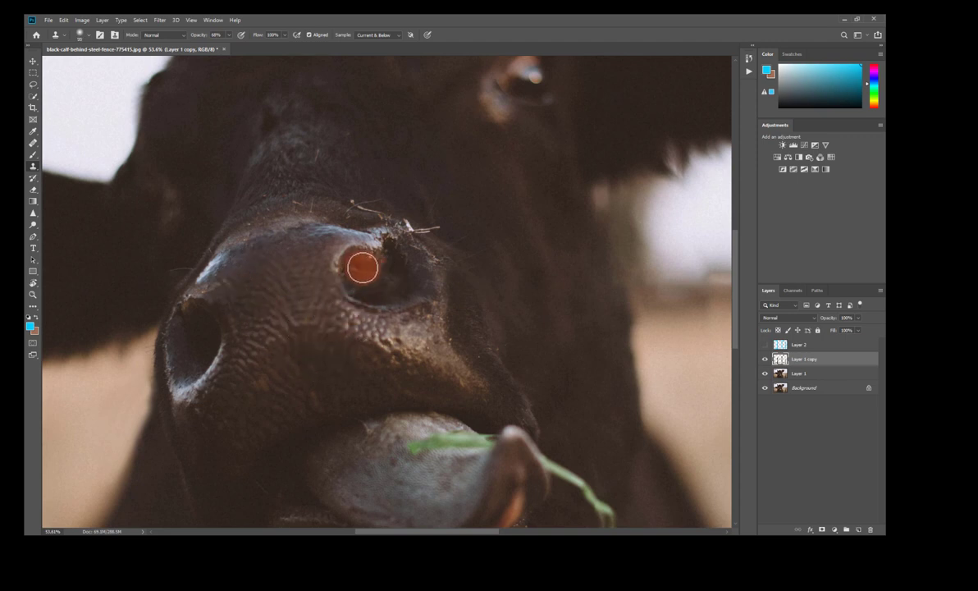
pyautogui.hotkey('ctrl', '0')
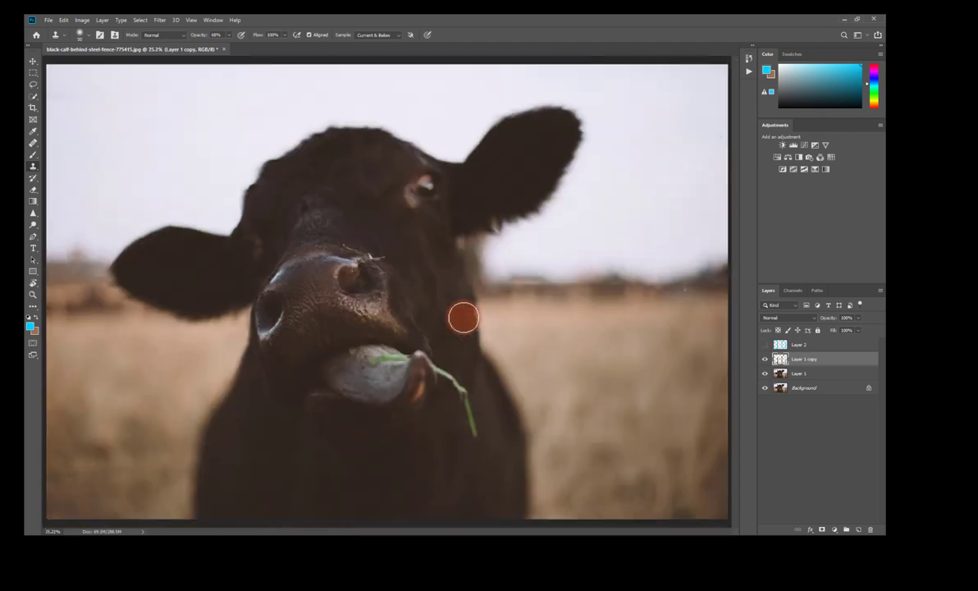
# Compare the full photo with and without Layer 1 copy, then set clone opacity to 88%.
pyautogui.click(765, 359)
pyautogui.click(766, 362)
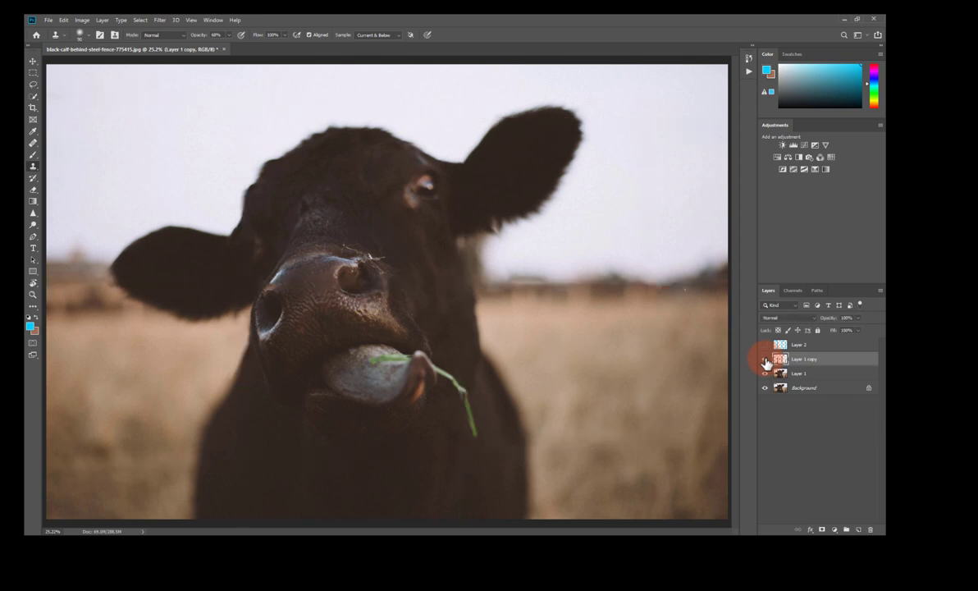
pyautogui.click(765, 363)
pyautogui.click(763, 365)
pyautogui.scroll(3, 360, 279)
pyautogui.scroll(3, 363, 333)
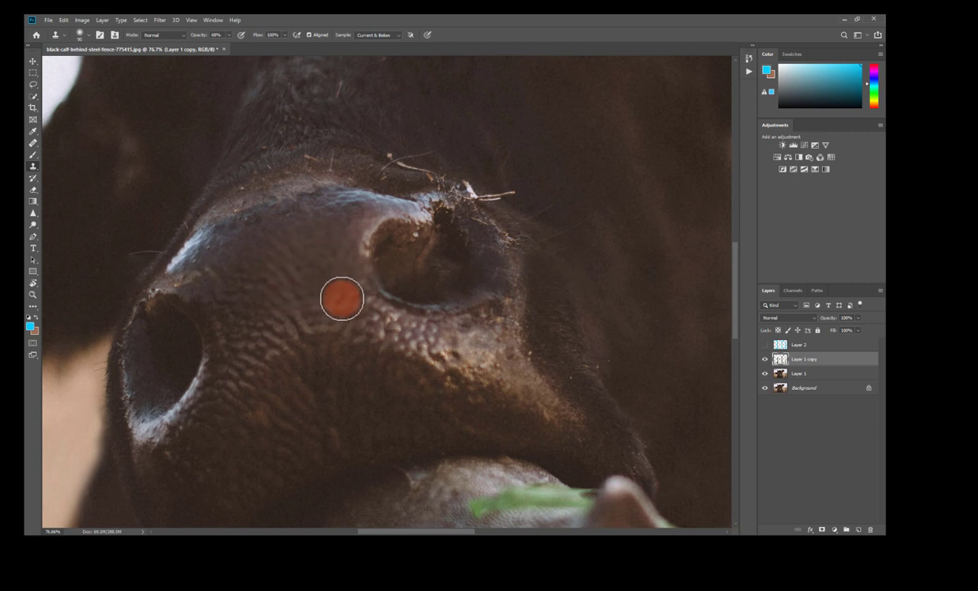
pyautogui.moveTo(234, 47); pyautogui.dragTo(244, 48)
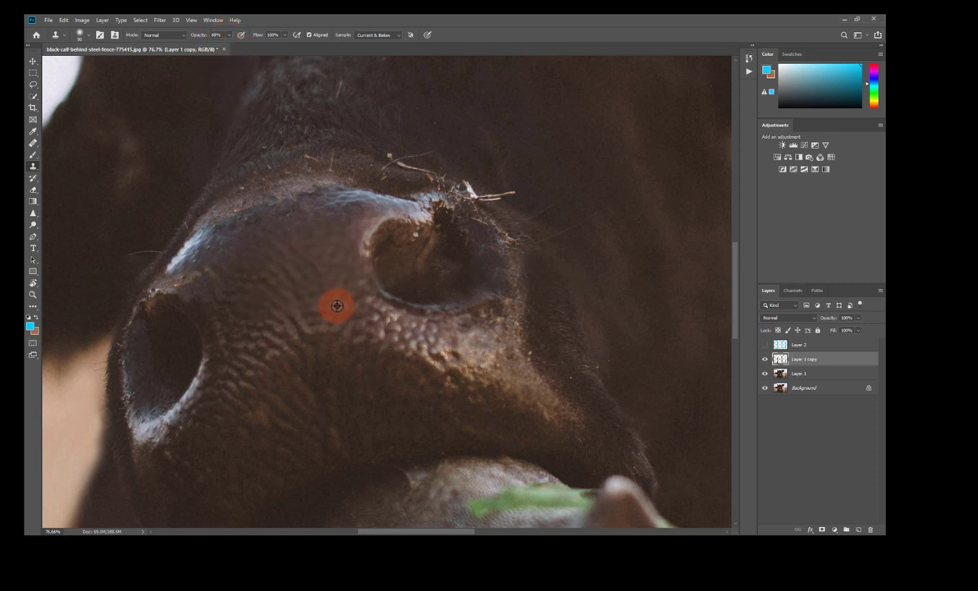
# Lasso a patch on the cow's nose and Content-Aware Fill it.
pyautogui.click(33, 84)
pyautogui.moveTo(343, 226); pyautogui.dragTo(325, 224)
pyautogui.rightClick(323, 264)
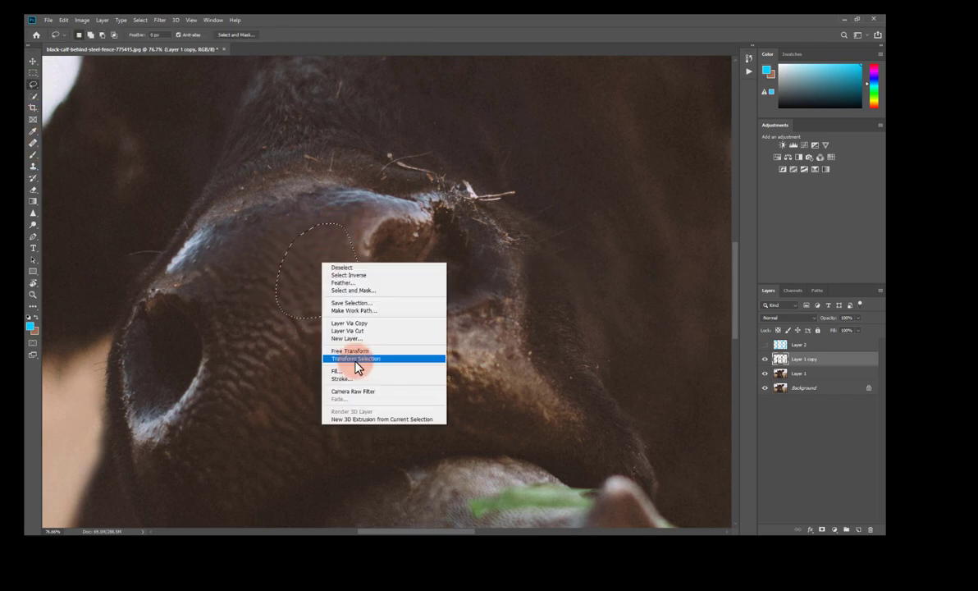
pyautogui.click(338, 371)
pyautogui.click(579, 186)
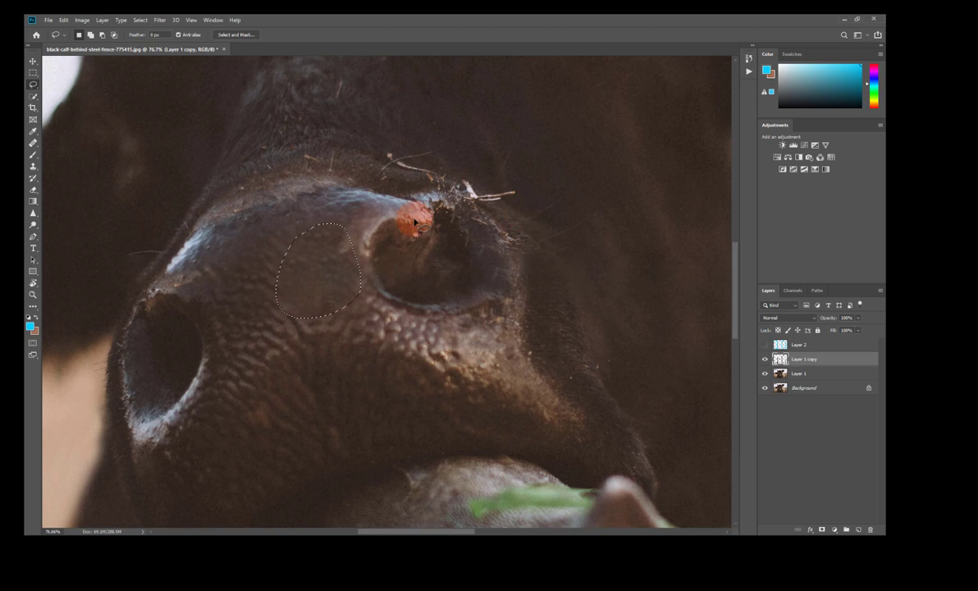
# On Layer 1, apply Stroke and Fill to the selection, then fit the image to the window.
pyautogui.click(798, 374)
pyautogui.rightClick(329, 261)
pyautogui.click(366, 384)
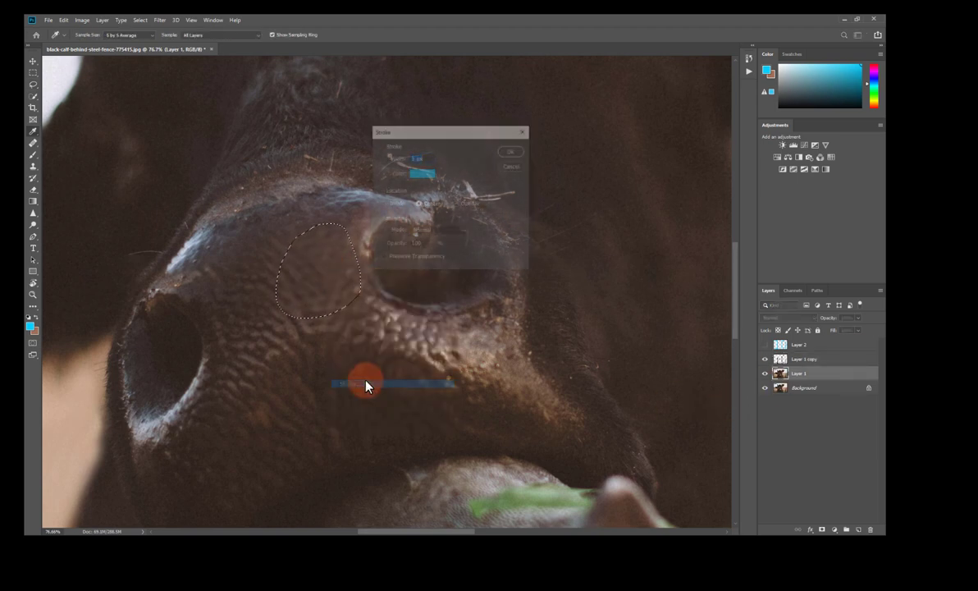
pyautogui.click(514, 154)
pyautogui.rightClick(299, 279)
pyautogui.click(338, 373)
pyautogui.click(575, 185)
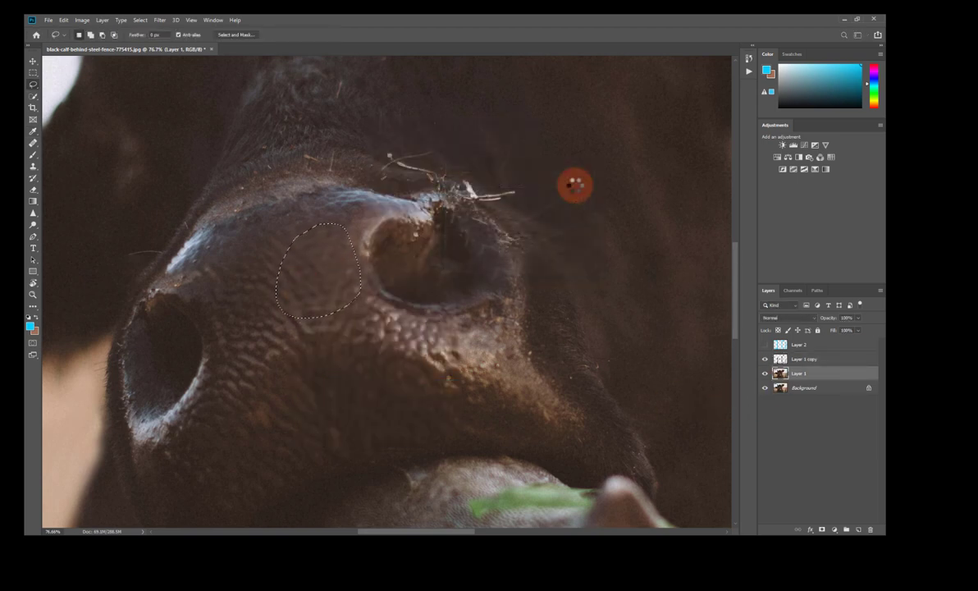
pyautogui.hotkey('ctrl', '0')
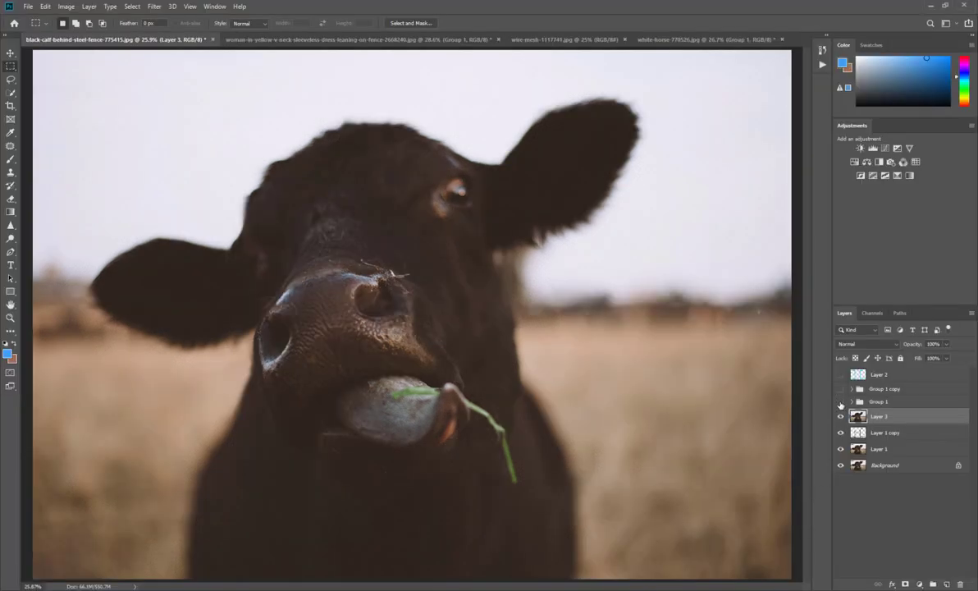
# Show, hide, then show Group 1 to compare the cow with and without the fence.
pyautogui.click(840, 403)
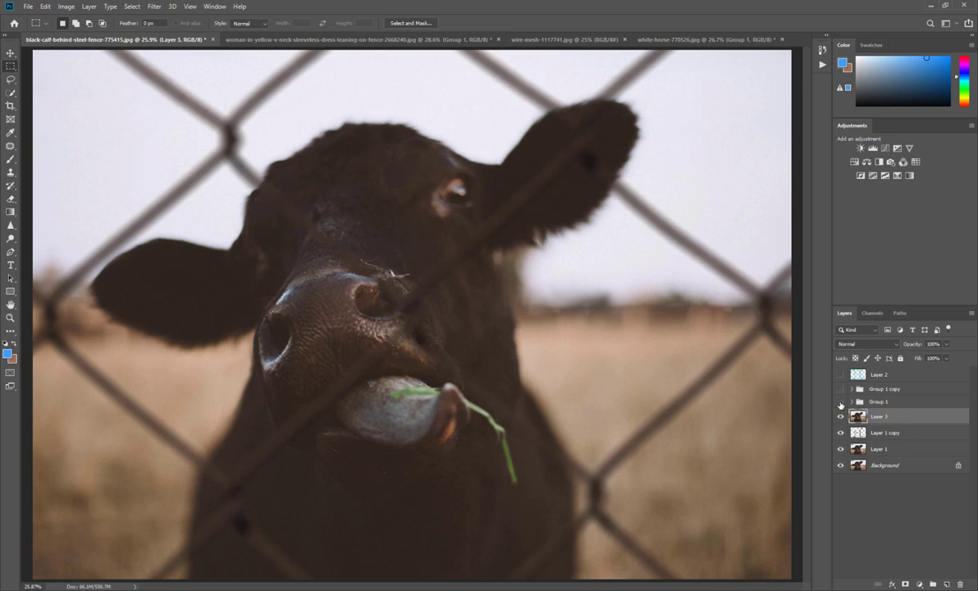
pyautogui.click(840, 402)
pyautogui.click(841, 403)
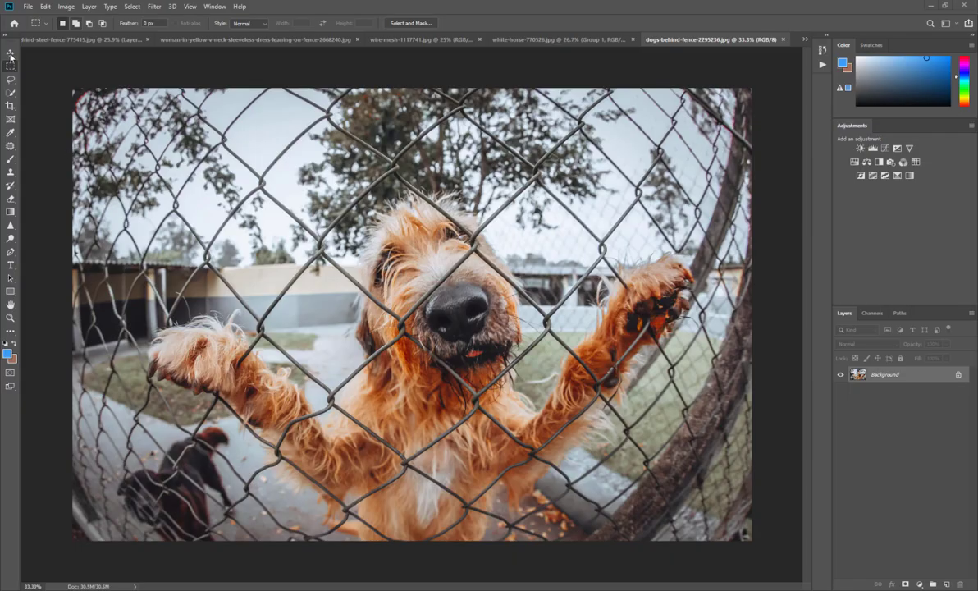
# Create Layer 2 with Ctrl+J in the dogs-behind-fence image and switch to the Brush tool.
pyautogui.click(11, 55)
pyautogui.hotkey('ctrl', 'j')
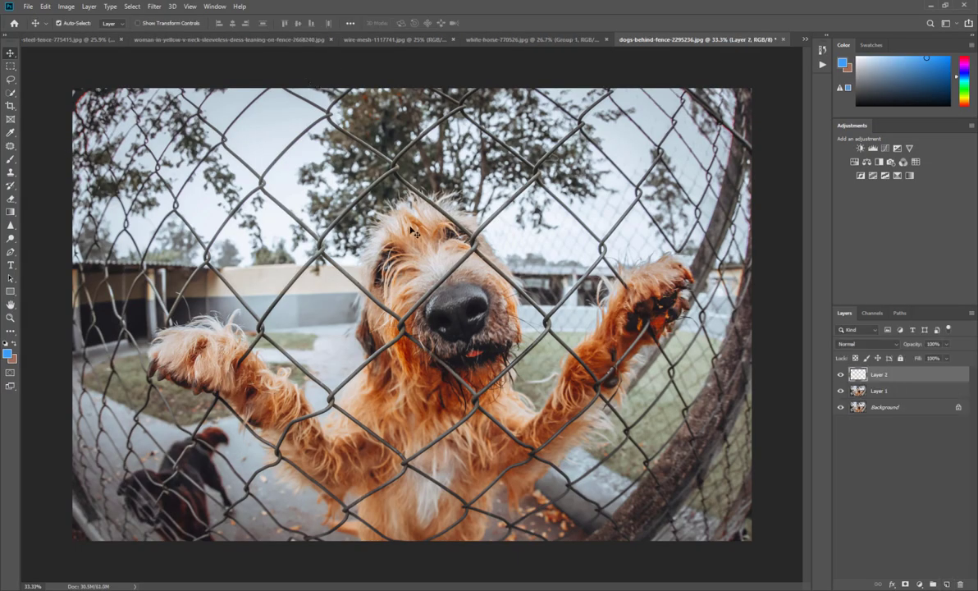
pyautogui.press('b')
pyautogui.rightClick(413, 232)
pyautogui.press('Escape')
# Zoom into the upper fence and paint the first blue lines down the wires.
pyautogui.scroll(3, 677, 236)
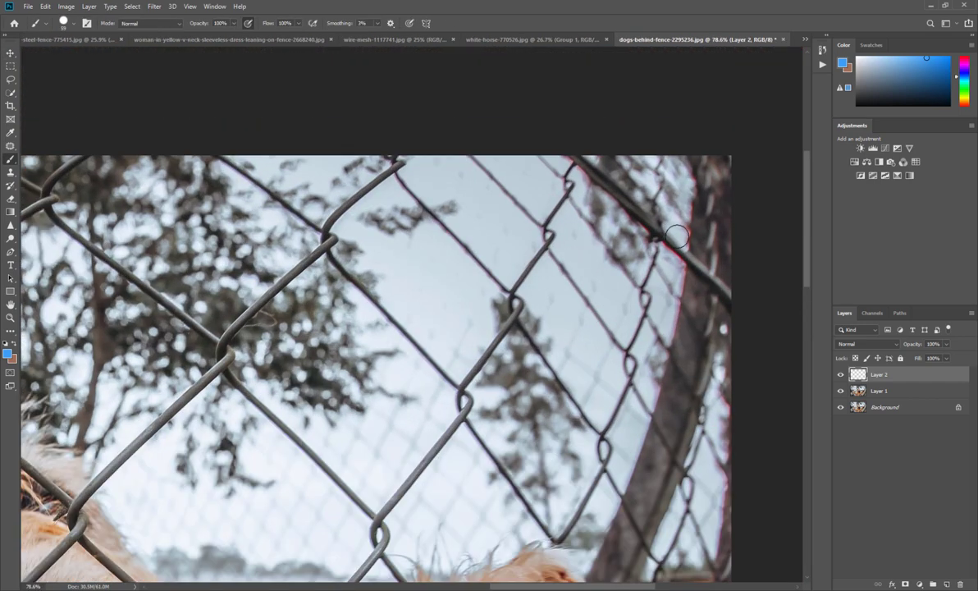
pyautogui.moveTo(677, 236); pyautogui.dragTo(564, 217)
pyautogui.moveTo(534, 279); pyautogui.dragTo(519, 341)
pyautogui.scroll(-3, 532, 297)
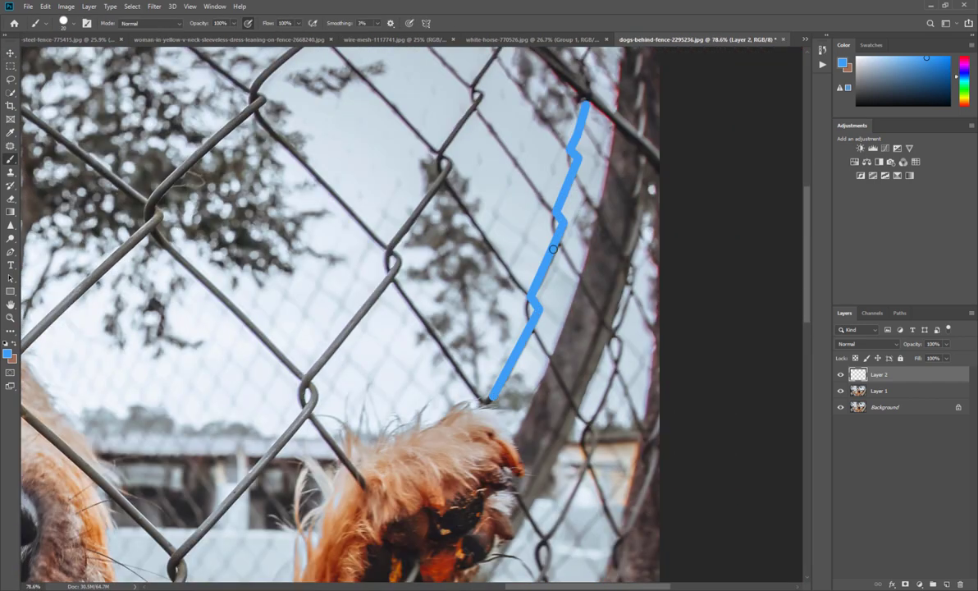
pyautogui.scroll(3, 554, 249)
pyautogui.moveTo(538, 149)
pyautogui.mouseDown()
pyautogui.moveTo(435, 380)
pyautogui.moveTo(355, 523)
pyautogui.mouseUp()
pyautogui.scroll(-3, 356, 523)
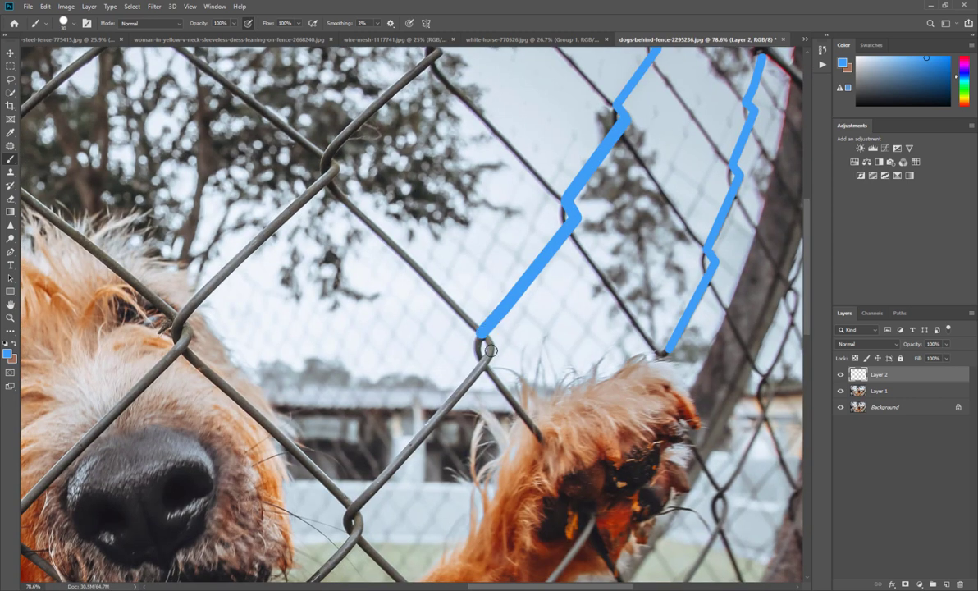
pyautogui.moveTo(444, 372); pyautogui.dragTo(310, 525)
# Continue the blue wire line down past the dog's face toward its chest.
pyautogui.scroll(-3, 310, 525)
pyautogui.scroll(-3, 351, 444)
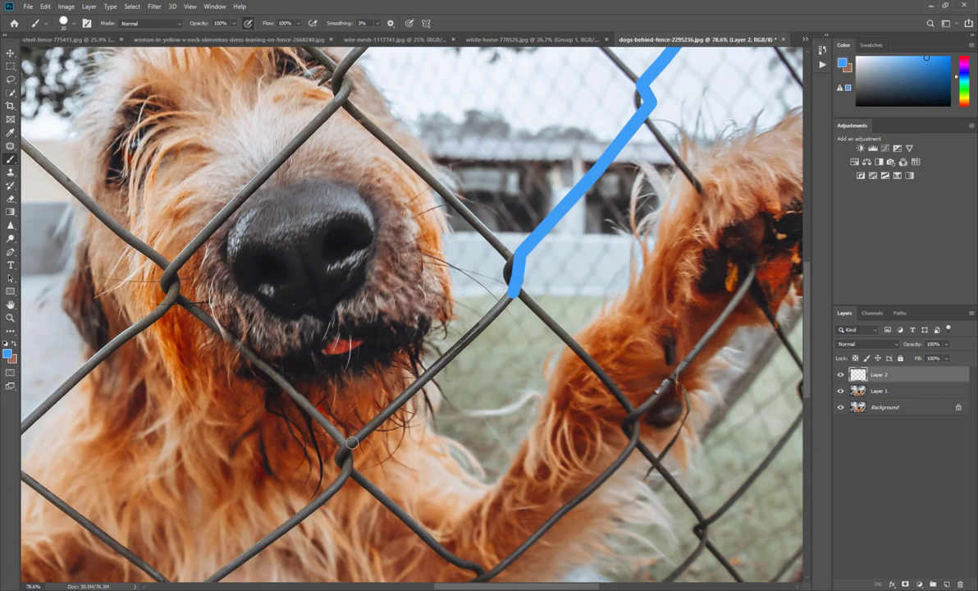
pyautogui.scroll(-3, 347, 448)
pyautogui.moveTo(386, 366); pyautogui.dragTo(356, 421)
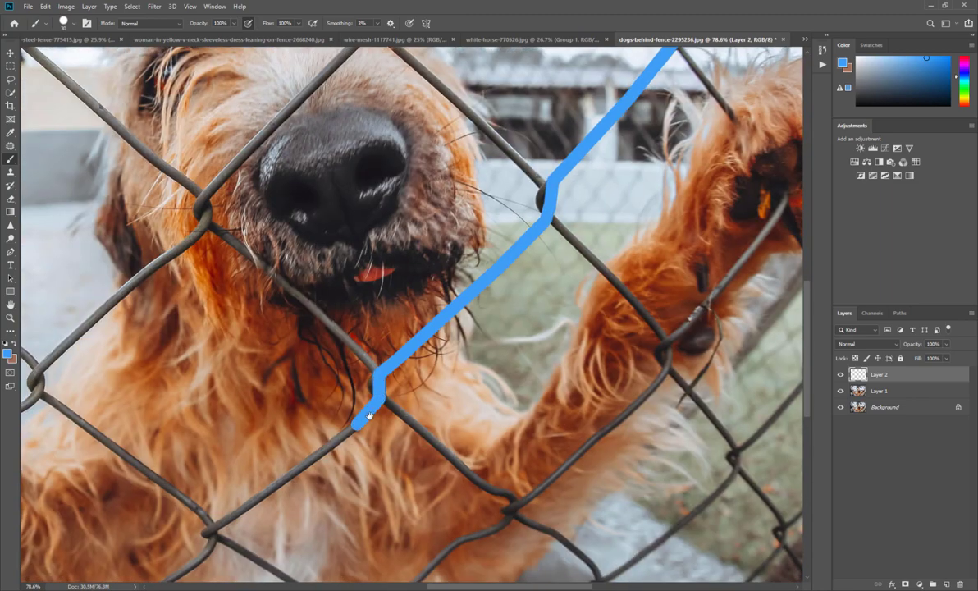
pyautogui.scroll(-3, 356, 421)
pyautogui.moveTo(469, 322); pyautogui.dragTo(328, 430)
pyautogui.scroll(-3, 328, 430)
pyautogui.moveTo(388, 344); pyautogui.dragTo(305, 413)
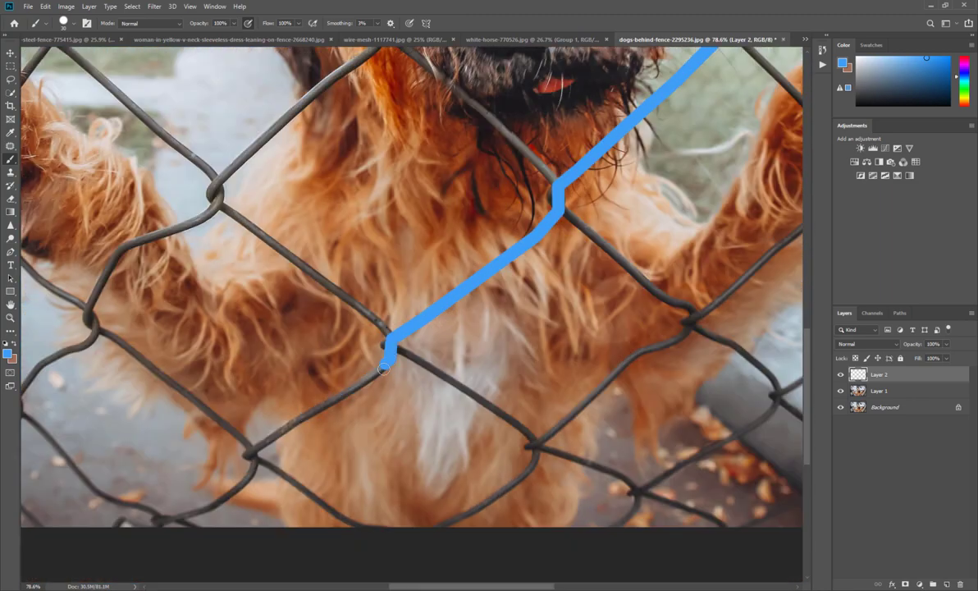
pyautogui.scroll(-3, 305, 417)
pyautogui.scroll(-5, 332, 361)
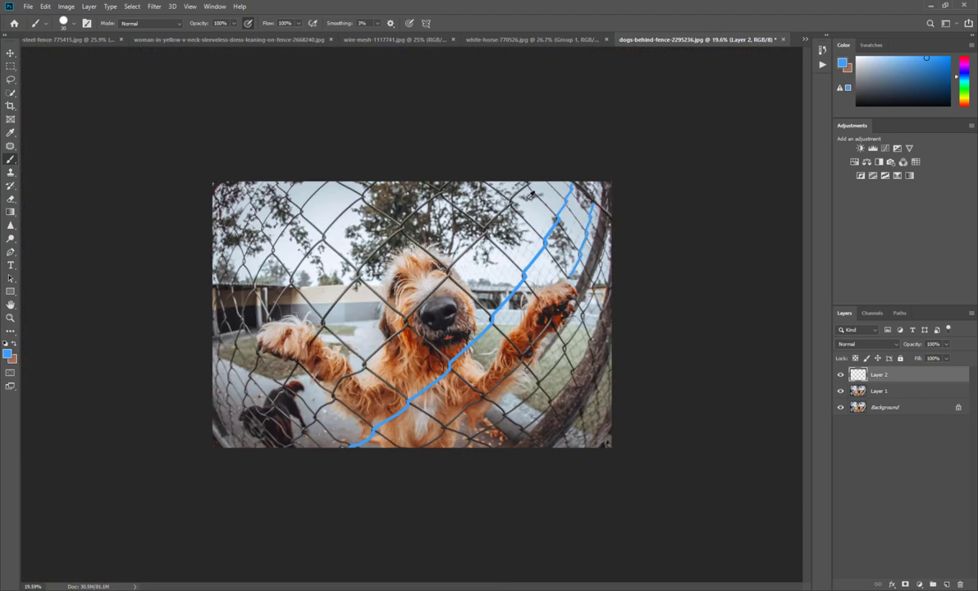
pyautogui.scroll(4, 548, 159)
pyautogui.scroll(3, 548, 158)
# Trace another upper wire in blue, extending it past the knots beside the dog's nose.
pyautogui.moveTo(509, 156); pyautogui.dragTo(286, 404)
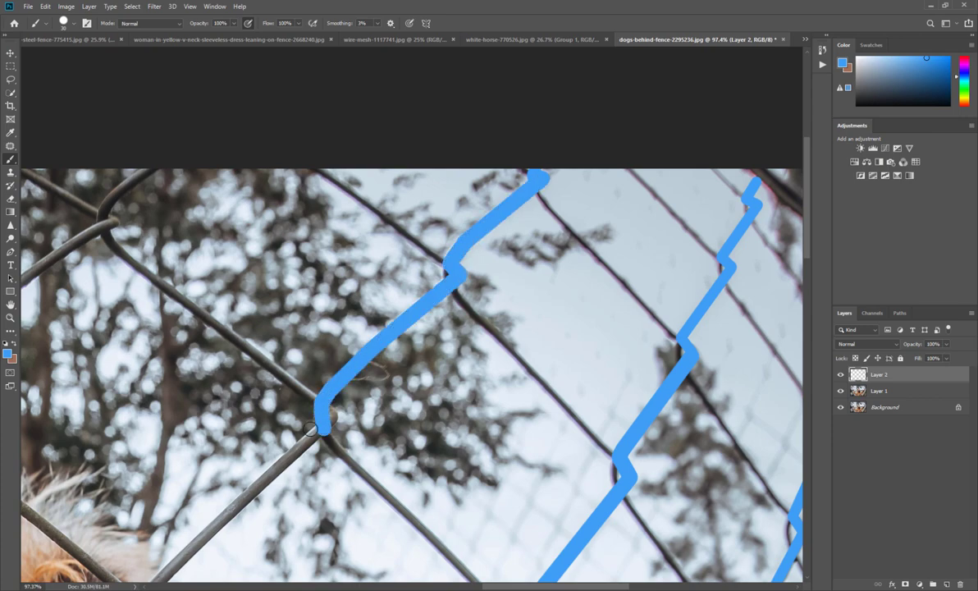
pyautogui.scroll(-3, 286, 404)
pyautogui.moveTo(430, 302); pyautogui.dragTo(376, 361)
pyautogui.scroll(-3, 376, 361)
pyautogui.scroll(-3, 484, 209)
pyautogui.moveTo(483, 208); pyautogui.dragTo(284, 414)
pyautogui.scroll(-6, 283, 414)
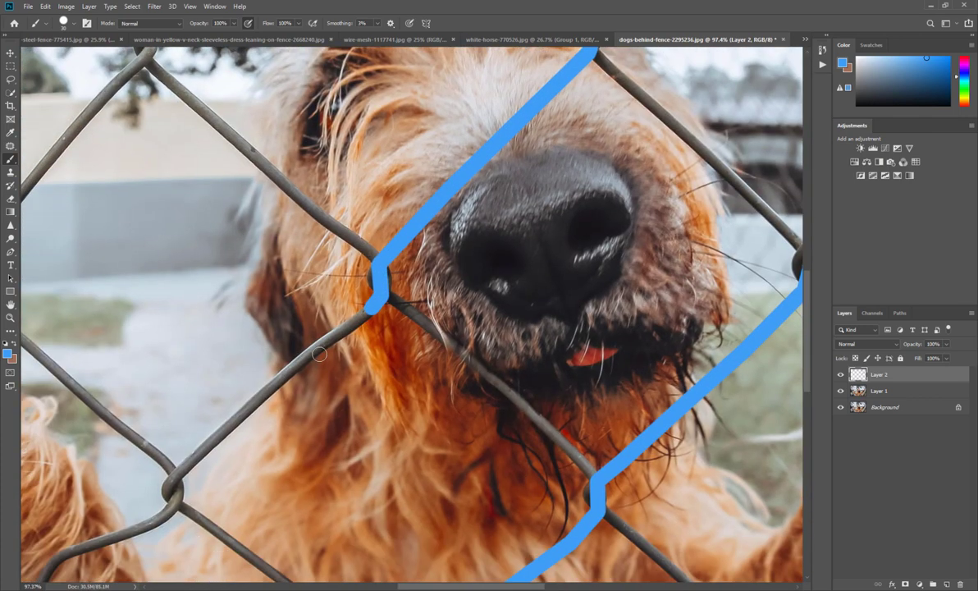
pyautogui.moveTo(392, 304)
pyautogui.mouseDown()
pyautogui.moveTo(304, 393)
pyautogui.moveTo(296, 376)
pyautogui.moveTo(271, 386)
pyautogui.mouseUp()
# Extend that blue line to the next knot and lower down the wire.
pyautogui.scroll(-3, 273, 424)
pyautogui.scroll(-3, 296, 376)
pyautogui.scroll(-3, 270, 386)
pyautogui.moveTo(323, 306); pyautogui.dragTo(295, 394)
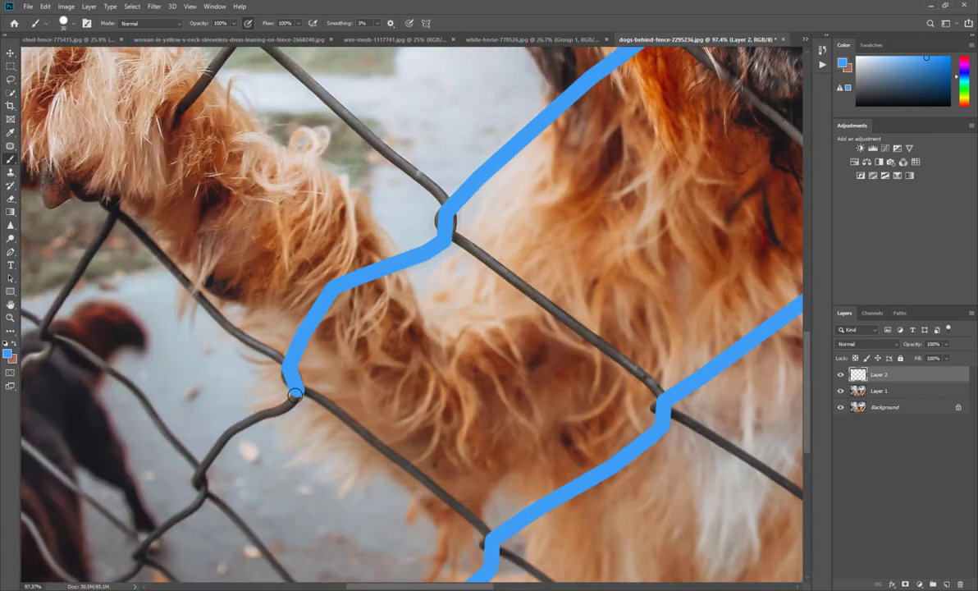
pyautogui.scroll(-3, 230, 433)
pyautogui.scroll(-3, 183, 400)
pyautogui.moveTo(231, 361)
pyautogui.mouseDown()
pyautogui.moveTo(183, 400)
pyautogui.moveTo(123, 427)
pyautogui.mouseUp()
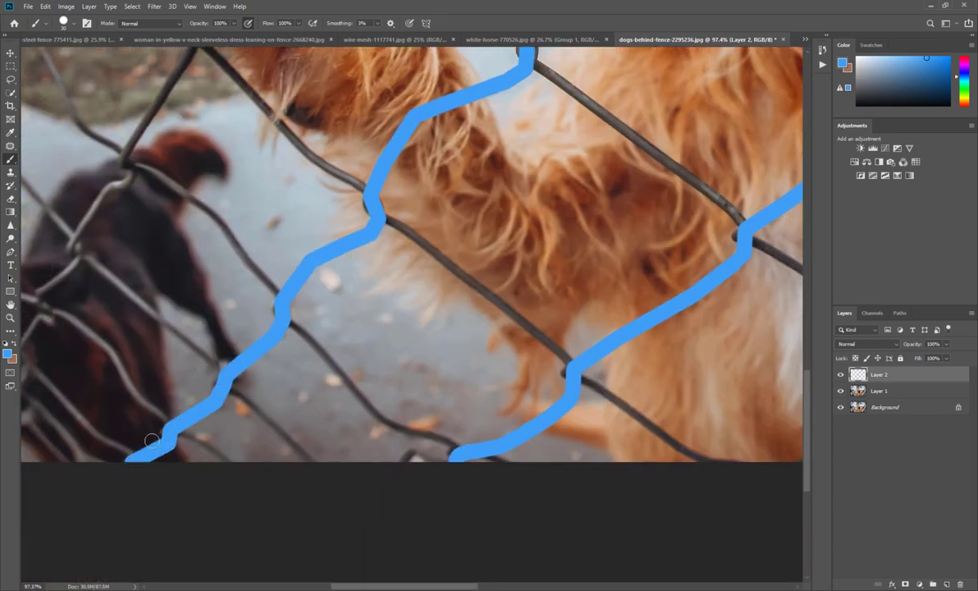
# Paint a new blue line down a wire toward the paw and second dog.
pyautogui.scroll(10, 465, 172)
pyautogui.scroll(1, 465, 172)
pyautogui.moveTo(448, 185)
pyautogui.mouseDown()
pyautogui.moveTo(280, 323)
pyautogui.moveTo(241, 393)
pyautogui.mouseUp()
pyautogui.scroll(2, 246, 325)
pyautogui.scroll(-3, 241, 393)
pyautogui.scroll(-3, 246, 378)
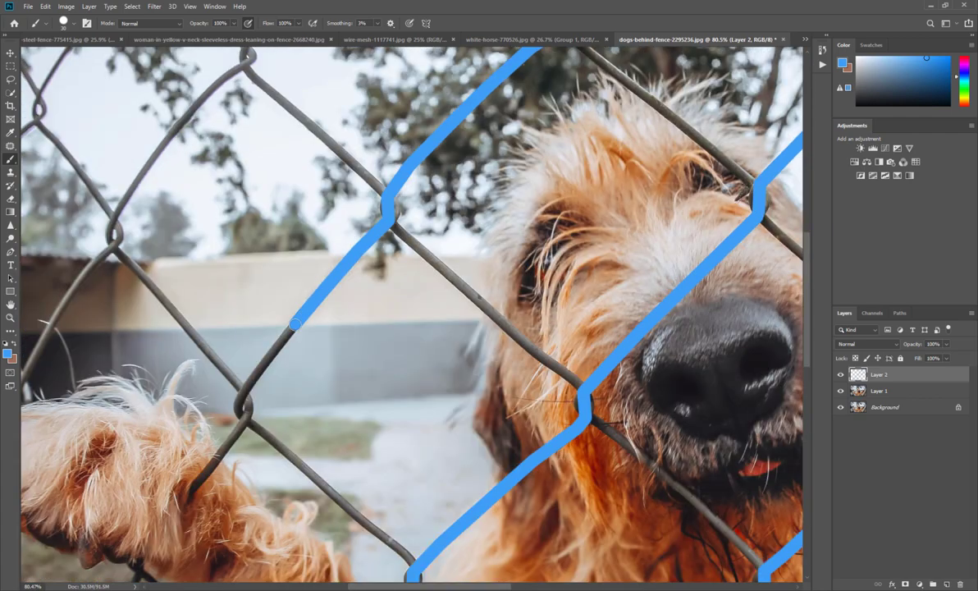
pyautogui.scroll(-2, 271, 353)
pyautogui.scroll(-3, 291, 337)
pyautogui.moveTo(337, 233)
pyautogui.mouseDown()
pyautogui.moveTo(281, 296)
pyautogui.moveTo(267, 340)
pyautogui.mouseUp()
# Trace another upper fence wire in blue, extending it down beside the paw.
pyautogui.scroll(-3, 281, 296)
pyautogui.scroll(-3, 294, 396)
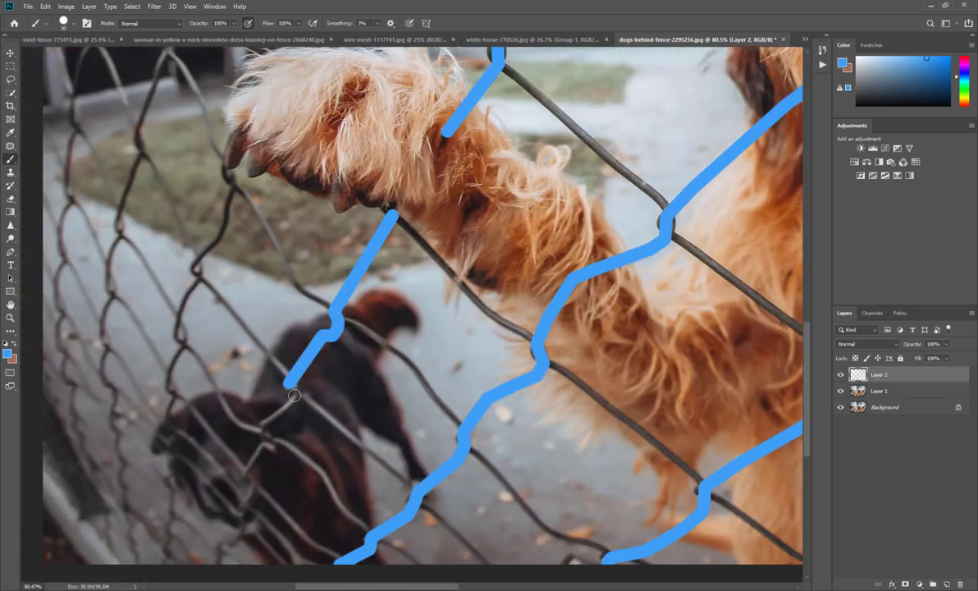
pyautogui.scroll(-5, 222, 561)
pyautogui.scroll(3, 493, 205)
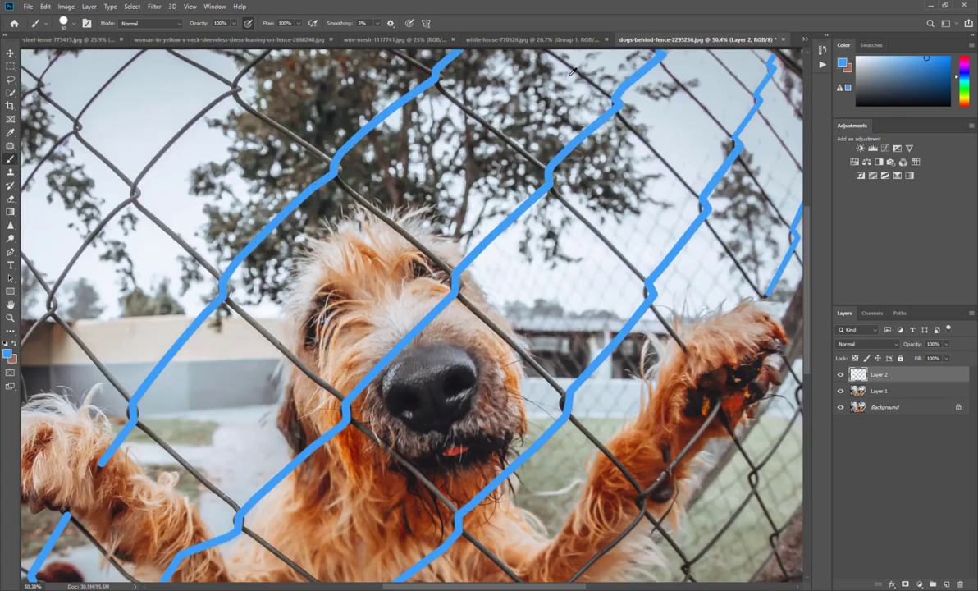
pyautogui.scroll(3, 493, 205)
pyautogui.moveTo(519, 156); pyautogui.dragTo(642, 303)
pyautogui.scroll(-3, 642, 304)
pyautogui.scroll(-3, 574, 345)
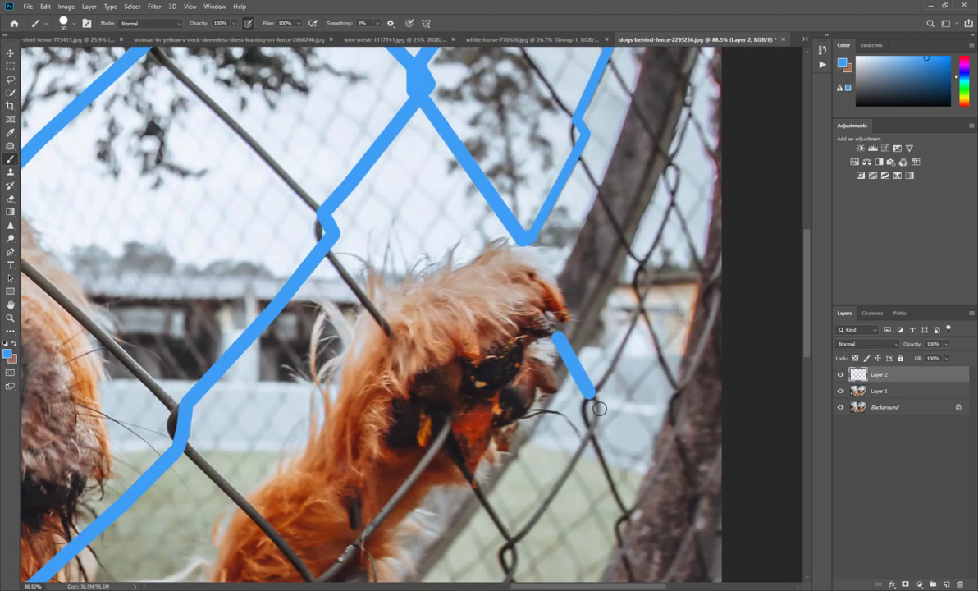
pyautogui.moveTo(538, 345); pyautogui.dragTo(562, 410)
pyautogui.scroll(-3, 548, 462)
# Paint a blue line along a wire near the trees.
pyautogui.hscroll(-5, 546, 482)
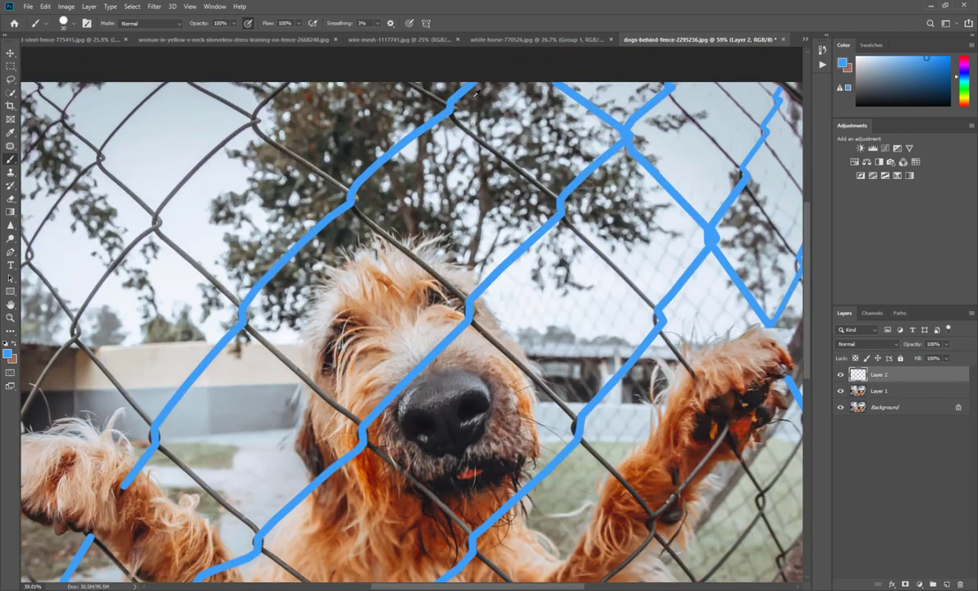
pyautogui.scroll(3, 451, 113)
pyautogui.moveTo(503, 158); pyautogui.dragTo(609, 271)
pyautogui.hscroll(5, 585, 198)
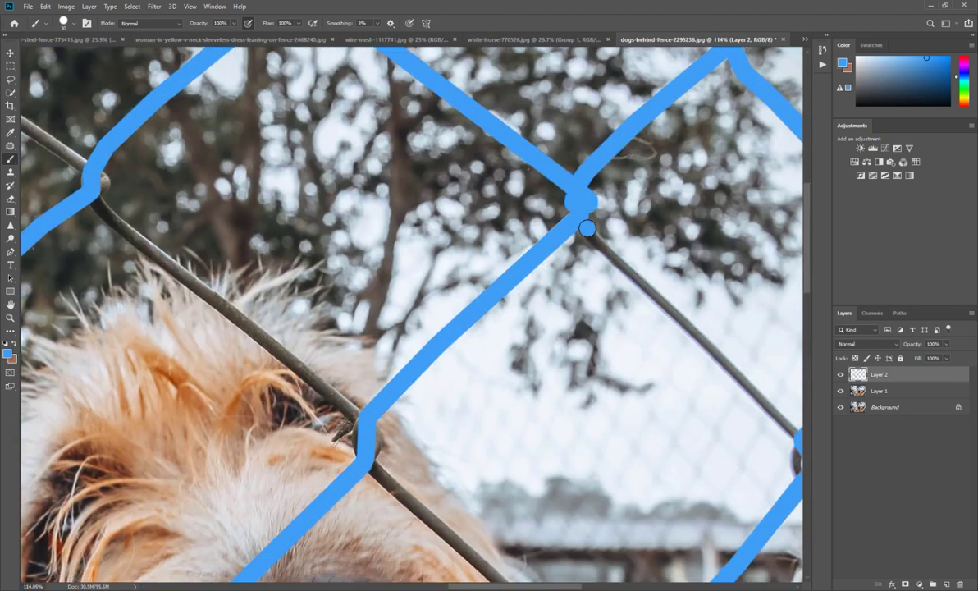
pyautogui.hscroll(5, 476, 323)
# Extend a blue line down the wire beside the paw and trace one from the top edge.
pyautogui.scroll(-3, 476, 322)
pyautogui.scroll(3, 575, 444)
pyautogui.scroll(3, 575, 443)
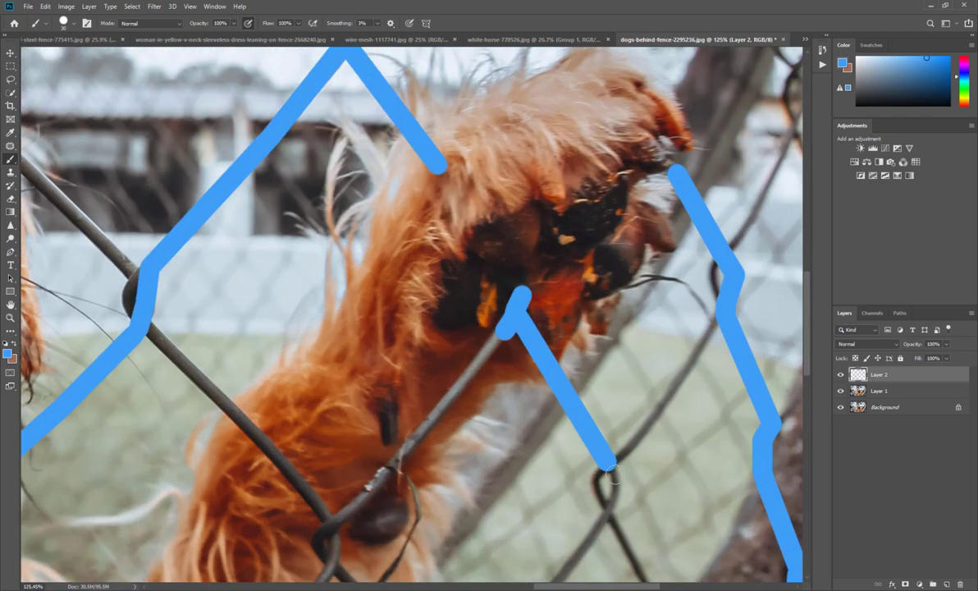
pyautogui.scroll(-2, 575, 443)
pyautogui.scroll(3, 533, 411)
pyautogui.moveTo(444, 271); pyautogui.dragTo(501, 436)
pyautogui.scroll(-3, 501, 436)
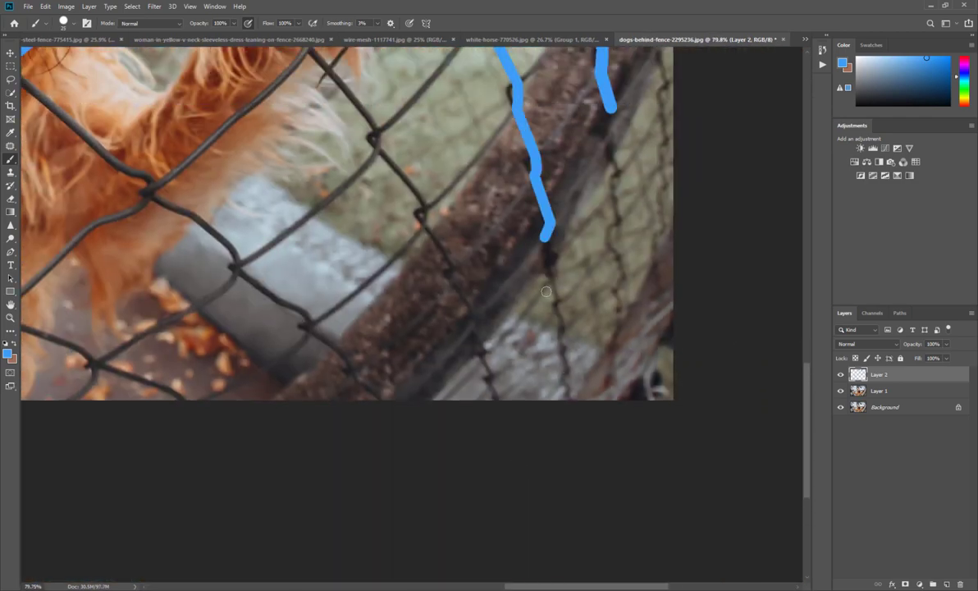
pyautogui.scroll(-3, 565, 390)
pyautogui.moveTo(332, 101); pyautogui.dragTo(297, 161)
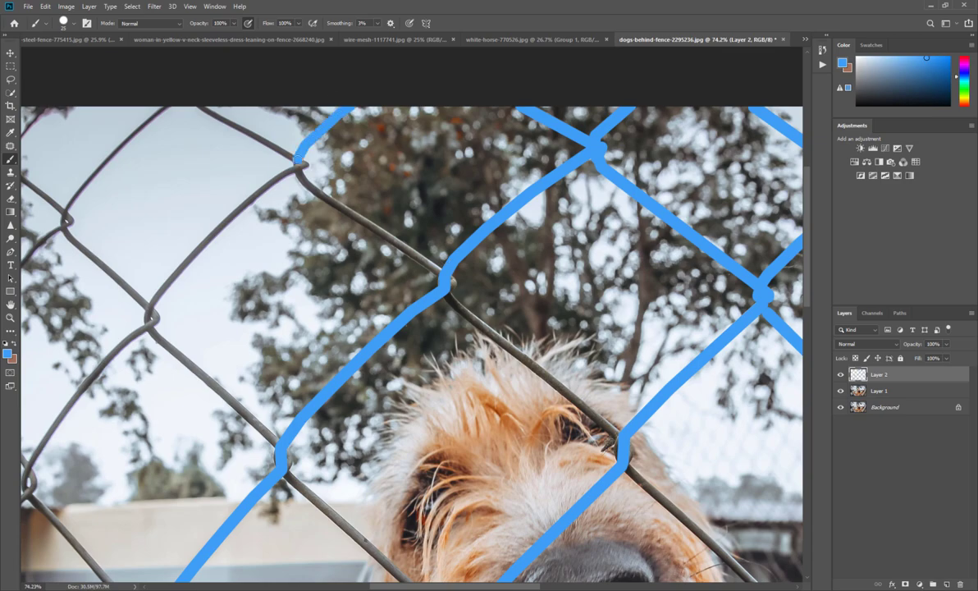
# Add straight blue segments along the fence wires near the dog's nose.
pyautogui.keyDown('shift'); pyautogui.click(443, 273); pyautogui.keyUp('shift')
pyautogui.keyDown('shift'); pyautogui.click(581, 418); pyautogui.keyUp('shift')
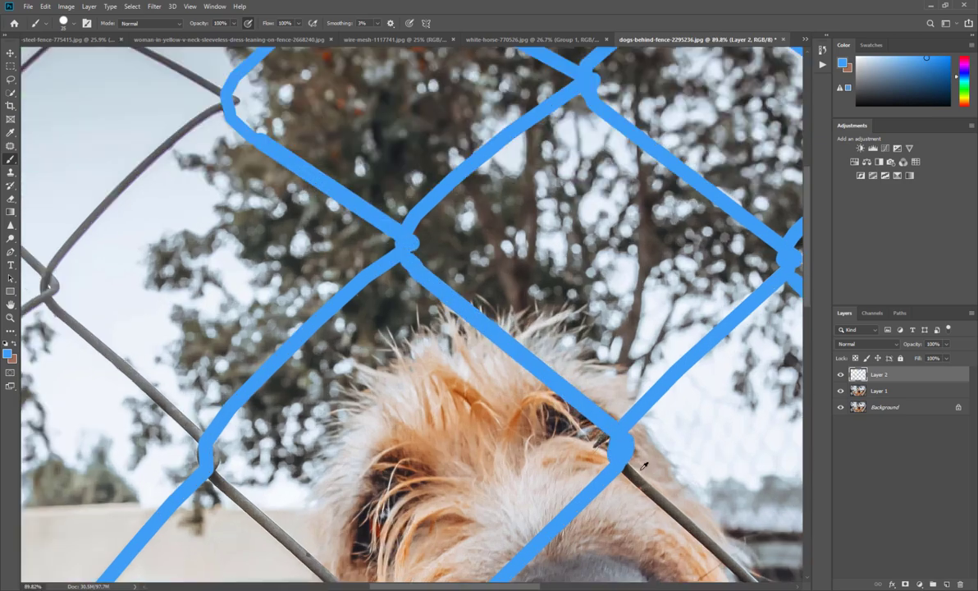
pyautogui.scroll(3, 581, 418)
pyautogui.keyDown('shift'); pyautogui.click(603, 488); pyautogui.keyUp('shift')
pyautogui.scroll(-3, 627, 516)
pyautogui.scroll(-2, 492, 410)
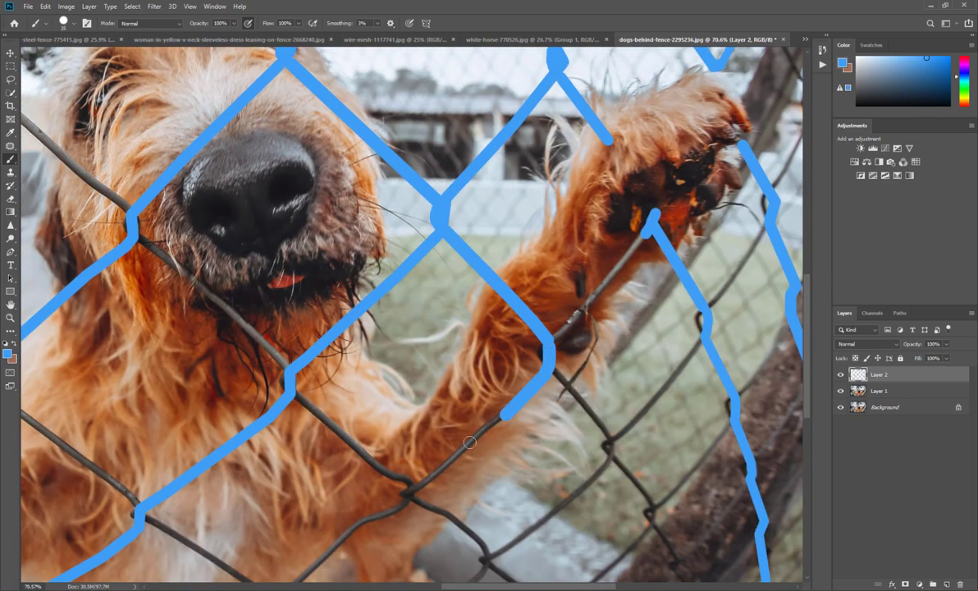
pyautogui.scroll(-1, 416, 389)
# Paint blue over the wires crossing the raised leg, lower middle and chest.
pyautogui.moveTo(416, 389); pyautogui.dragTo(442, 353)
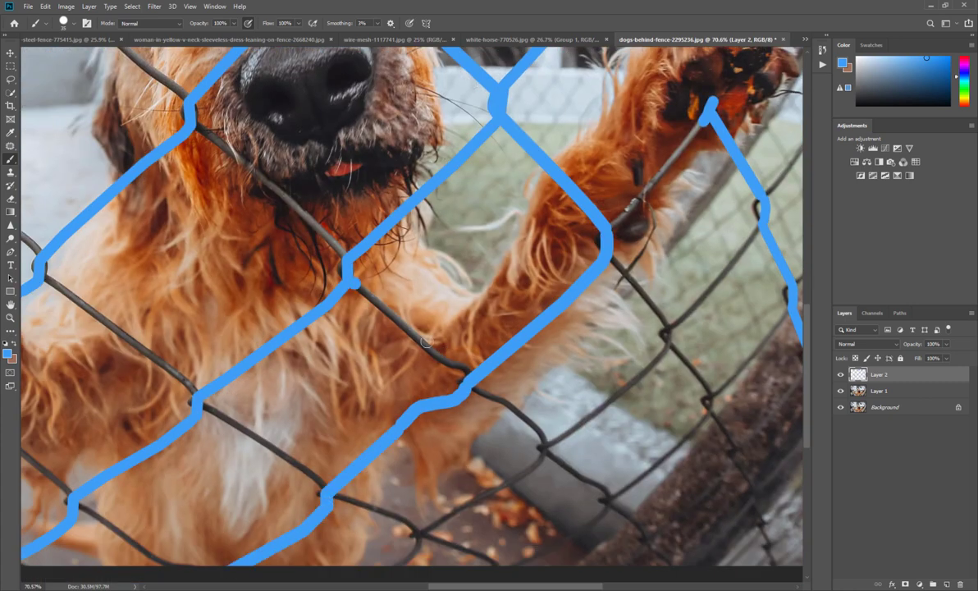
pyautogui.moveTo(348, 281)
pyautogui.mouseDown()
pyautogui.moveTo(532, 424)
pyautogui.moveTo(657, 554)
pyautogui.mouseUp()
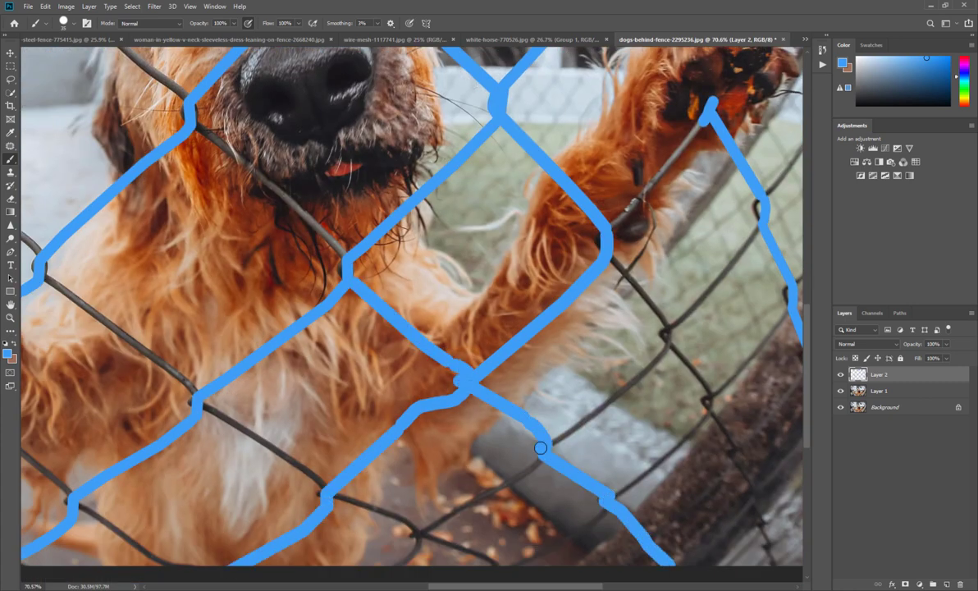
pyautogui.moveTo(541, 450); pyautogui.dragTo(415, 538)
pyautogui.moveTo(608, 501); pyautogui.dragTo(505, 566)
pyautogui.moveTo(391, 518); pyautogui.dragTo(188, 381)
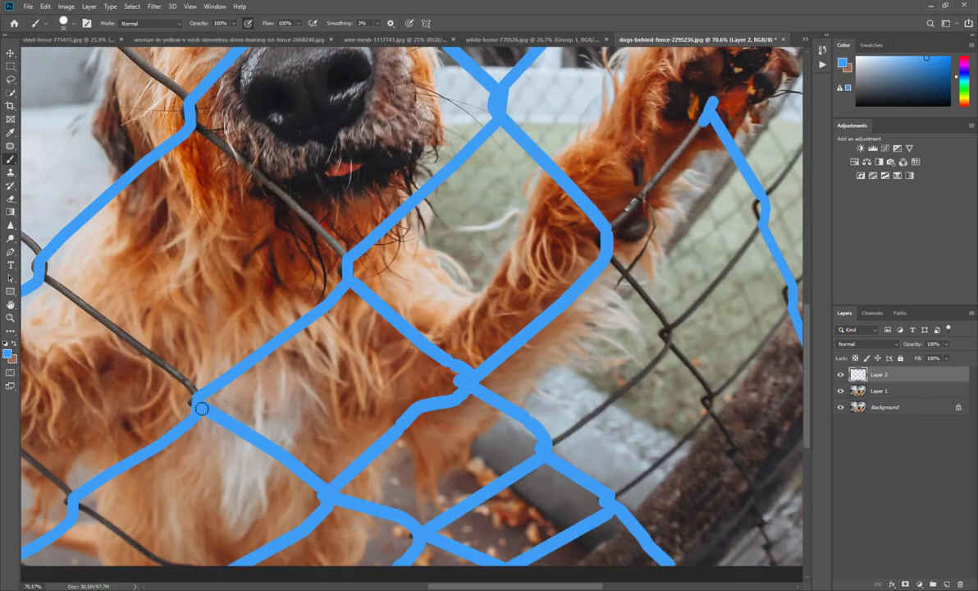
# Cover the wire running up-left from the lower fence node in blue.
pyautogui.scroll(3, 188, 381)
pyautogui.hscroll(-3, 188, 381)
pyautogui.scroll(3, 116, 370)
pyautogui.hscroll(-3, 117, 370)
pyautogui.scroll(3, 116, 371)
pyautogui.hscroll(-3, 116, 371)
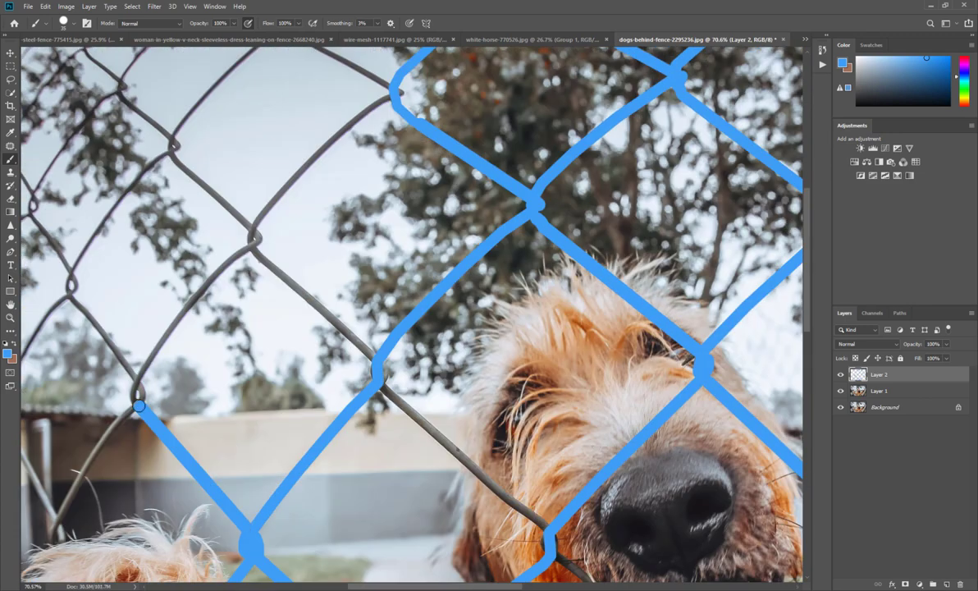
pyautogui.moveTo(249, 542); pyautogui.dragTo(68, 283)
pyautogui.hscroll(-4, 218, 292)
# Cover the upper fence wires across the sky and treetops in blue.
pyautogui.moveTo(295, 407); pyautogui.dragTo(413, 261)
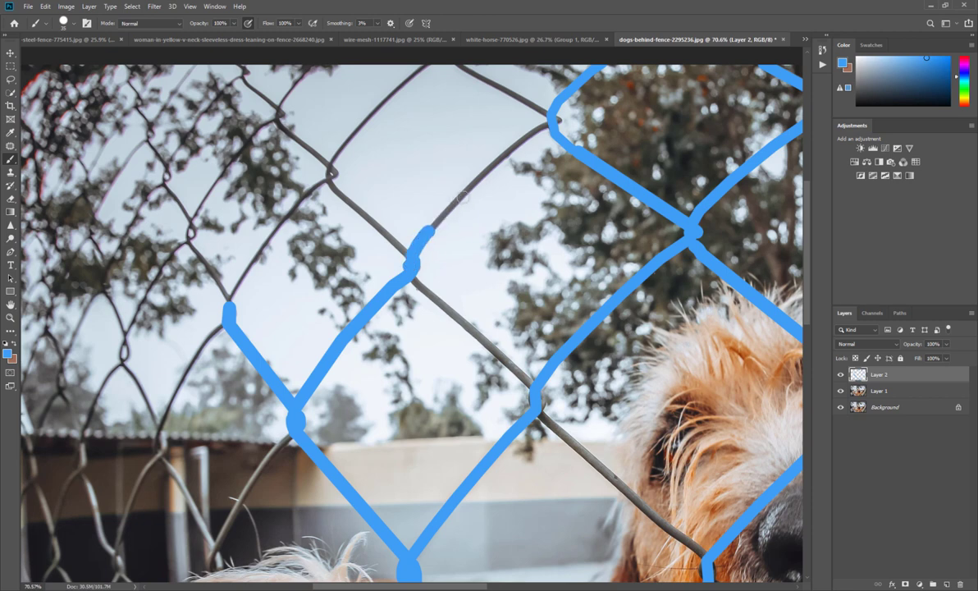
pyautogui.moveTo(408, 266); pyautogui.dragTo(453, 66)
pyautogui.moveTo(394, 64); pyautogui.dragTo(333, 175)
pyautogui.moveTo(410, 263); pyautogui.dragTo(316, 66)
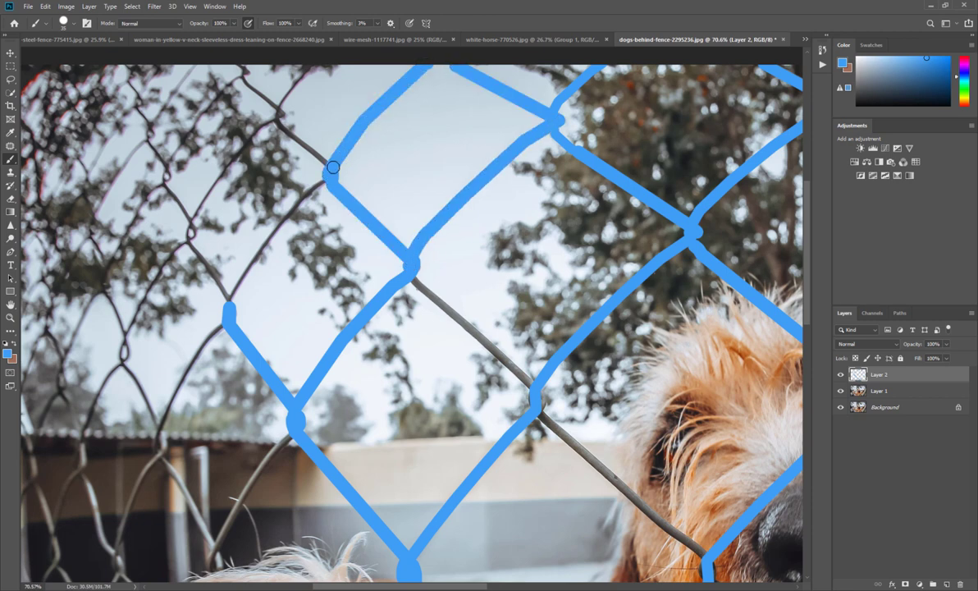
pyautogui.moveTo(319, 183); pyautogui.dragTo(279, 120)
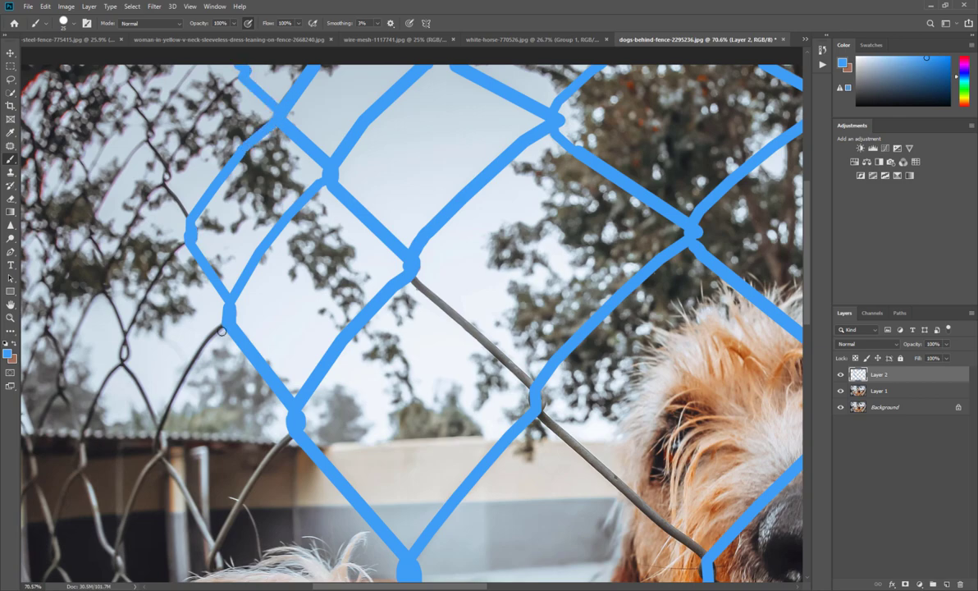
# Paint over the wires beside the dog's face and from the nose past the mouth.
pyautogui.moveTo(221, 330); pyautogui.dragTo(151, 420)
pyautogui.hscroll(-5, 152, 418)
pyautogui.moveTo(275, 310); pyautogui.dragTo(231, 419)
pyautogui.hscroll(5, 234, 419)
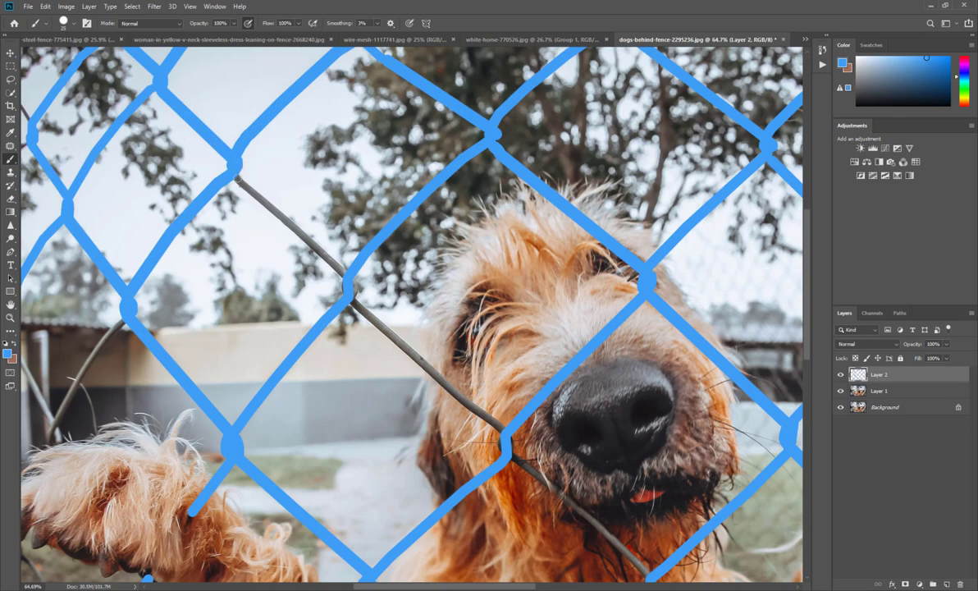
pyautogui.moveTo(223, 167); pyautogui.dragTo(479, 420)
pyautogui.scroll(3, 479, 420)
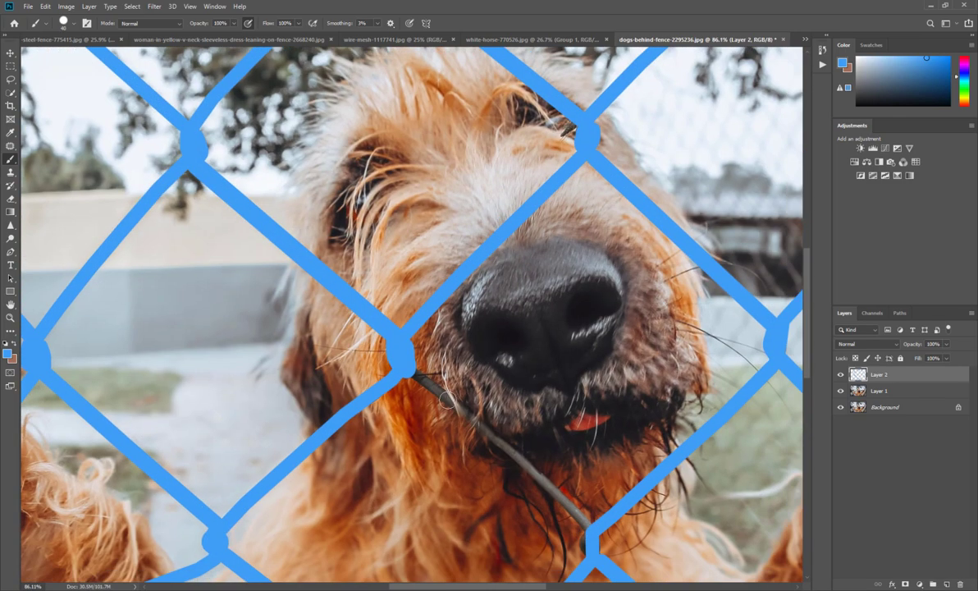
pyautogui.moveTo(421, 376); pyautogui.dragTo(548, 485)
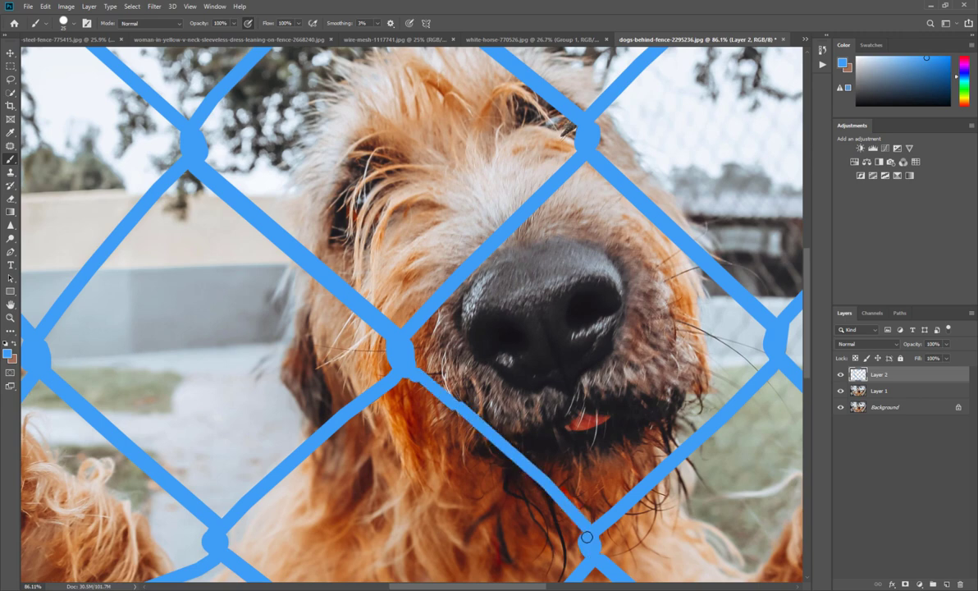
# Cover the thin wire beside the dog's eye in blue.
pyautogui.scroll(-5, 587, 537)
pyautogui.scroll(3, 236, 439)
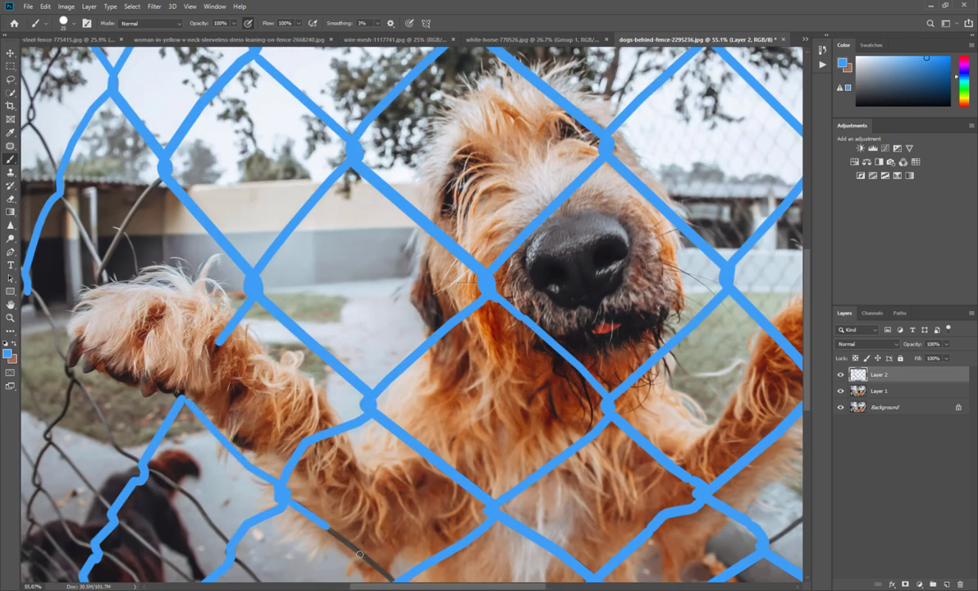
pyautogui.scroll(-5, 191, 495)
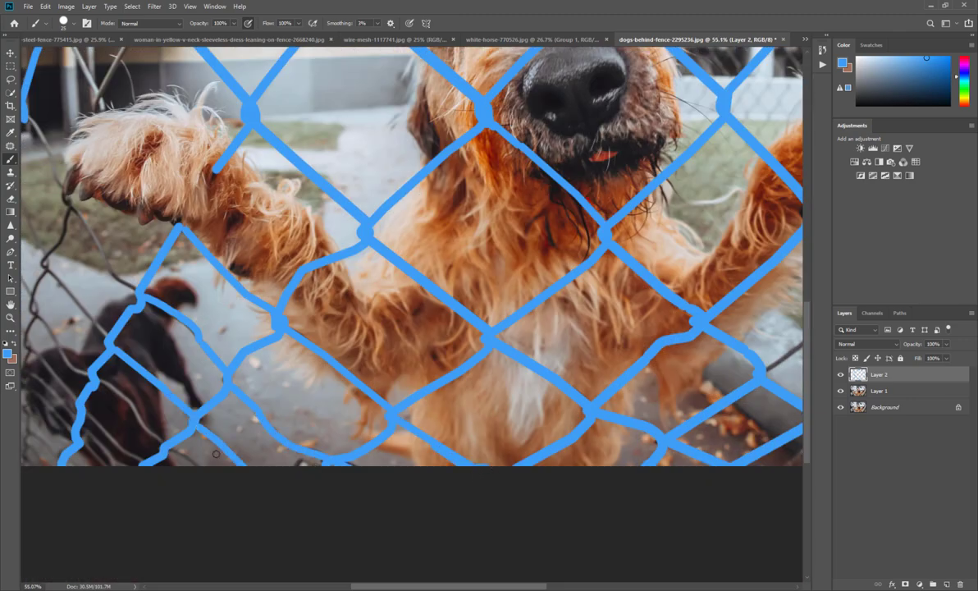
pyautogui.scroll(-5, 202, 470)
pyautogui.scroll(-1, 328, 246)
pyautogui.scroll(4, 475, 180)
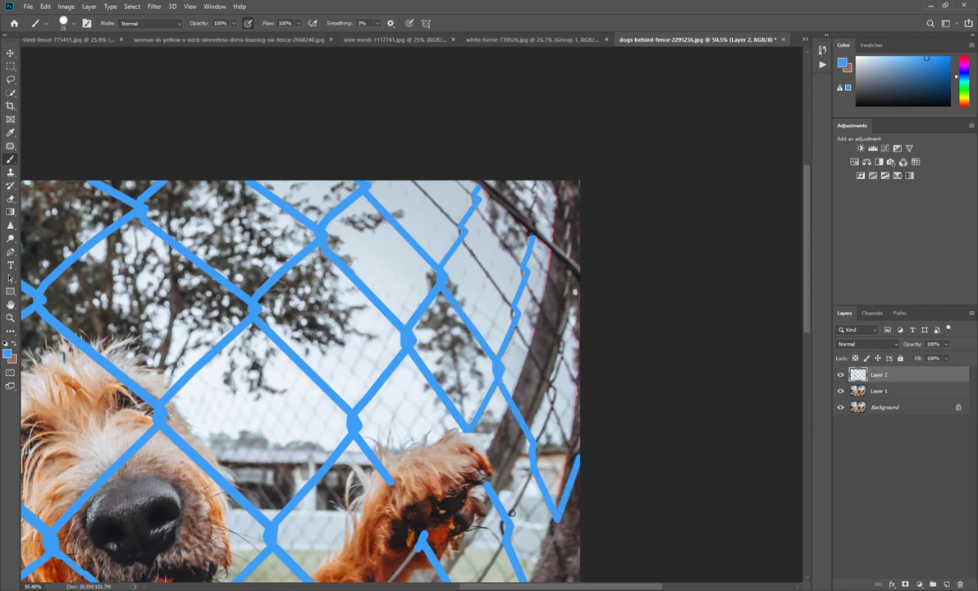
pyautogui.scroll(1, 496, 420)
pyautogui.moveTo(463, 482); pyautogui.dragTo(493, 429)
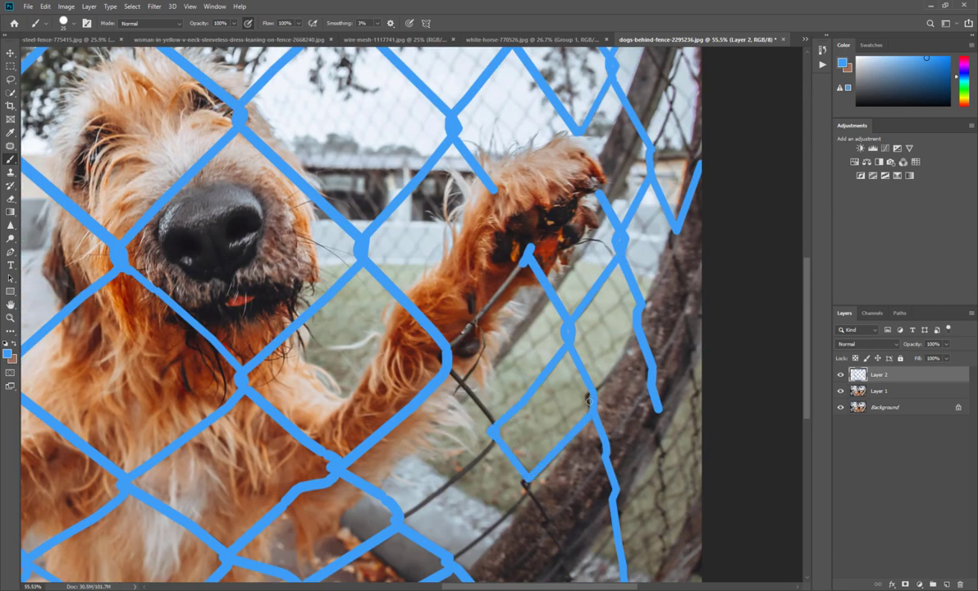
pyautogui.scroll(1, 589, 400)
pyautogui.scroll(1, 483, 439)
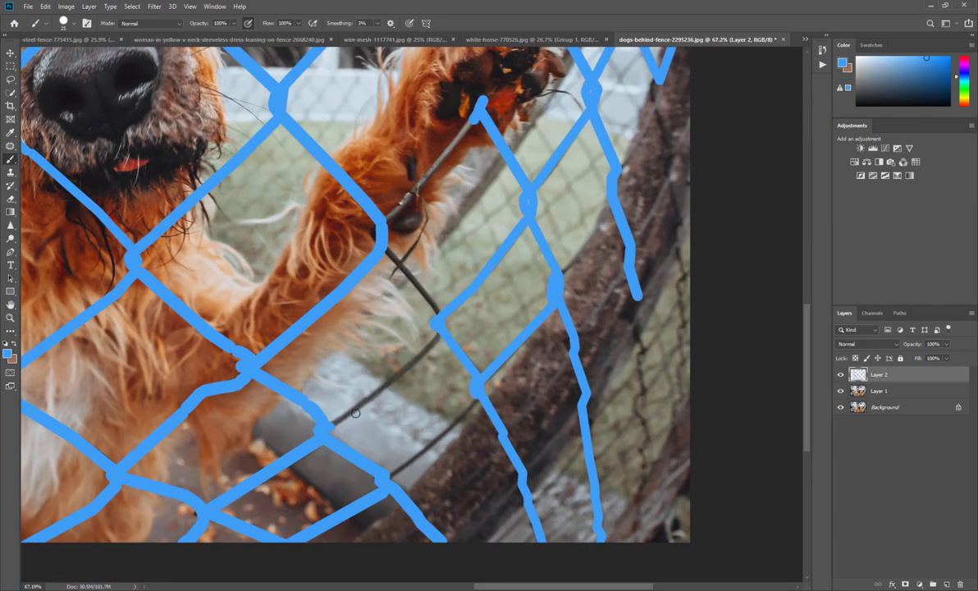
pyautogui.scroll(3, 392, 212)
pyautogui.scroll(2, 392, 246)
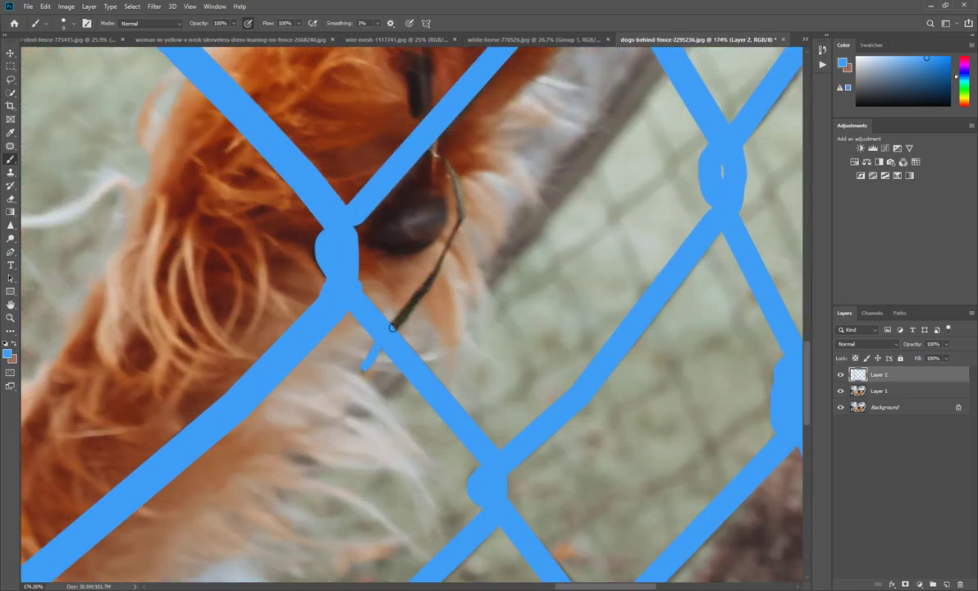
pyautogui.moveTo(461, 215); pyautogui.dragTo(419, 141)
# Zoom around to check for unpainted wires, then fit the whole photo in the window.
pyautogui.scroll(-5, 476, 197)
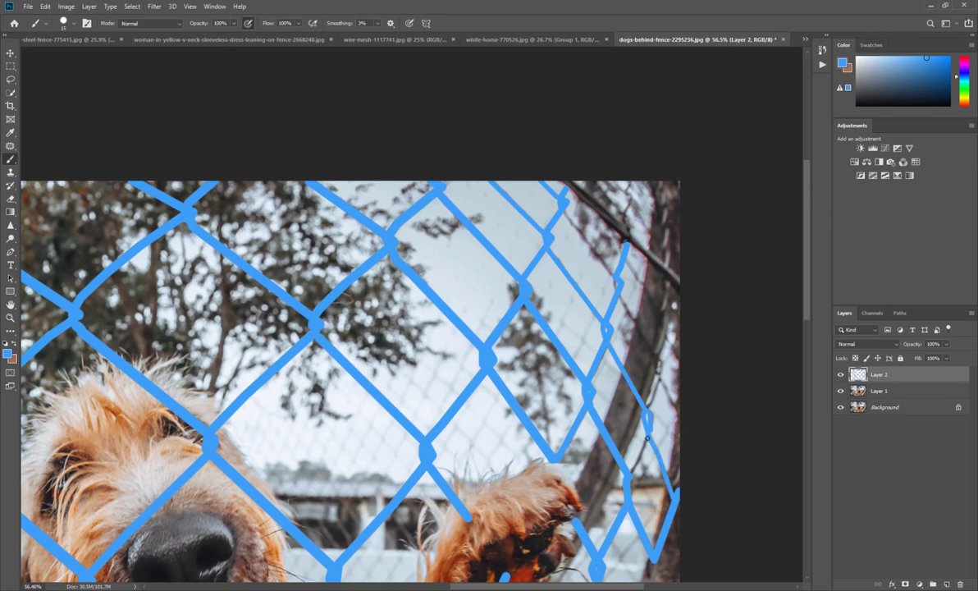
pyautogui.scroll(-2, 636, 503)
pyautogui.scroll(2, 606, 192)
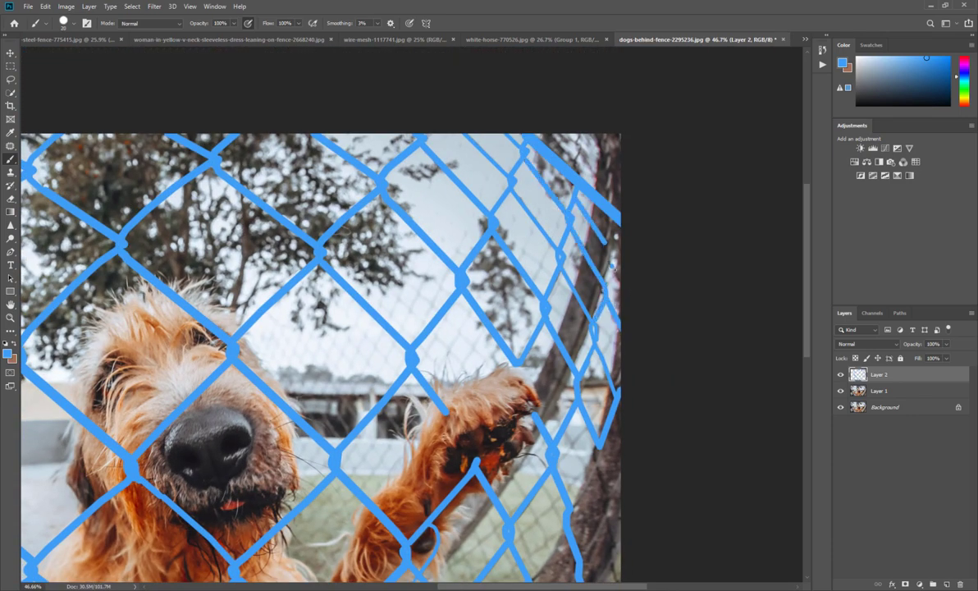
pyautogui.scroll(-3, 577, 164)
pyautogui.scroll(1, 579, 202)
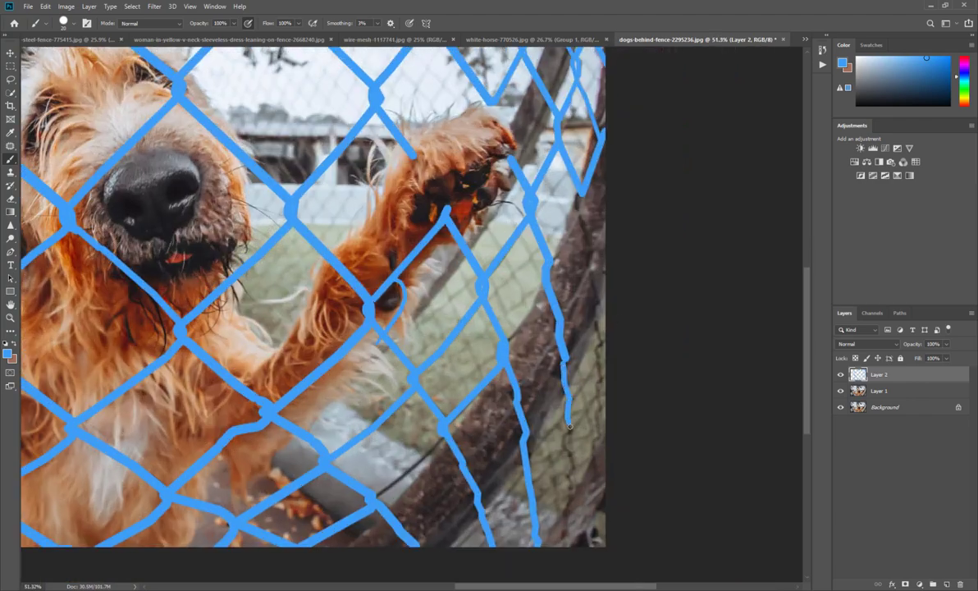
pyautogui.scroll(-3, 580, 201)
pyautogui.scroll(2, 566, 379)
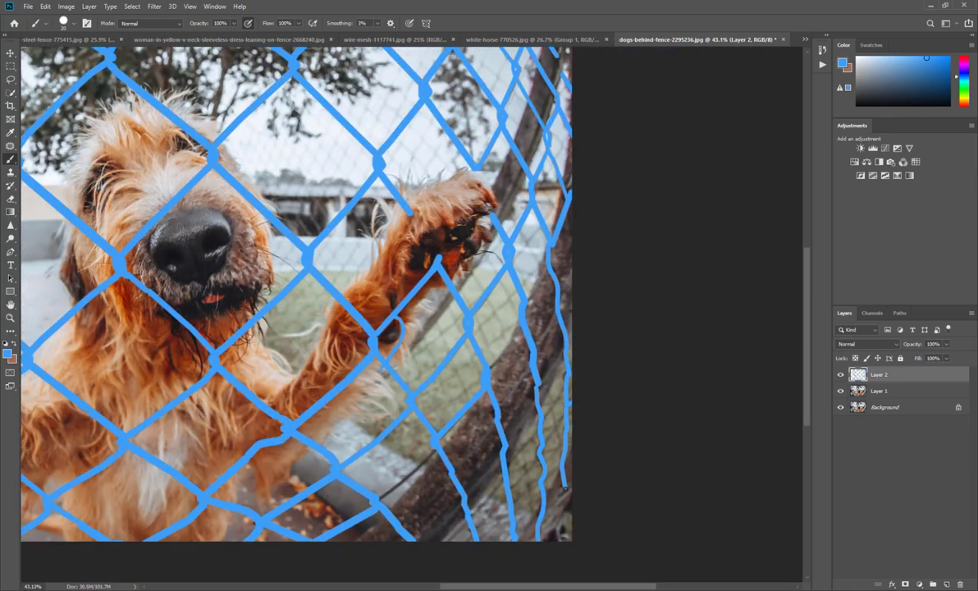
pyautogui.scroll(-2, 565, 488)
pyautogui.scroll(3, 612, 524)
pyautogui.scroll(-3, 573, 486)
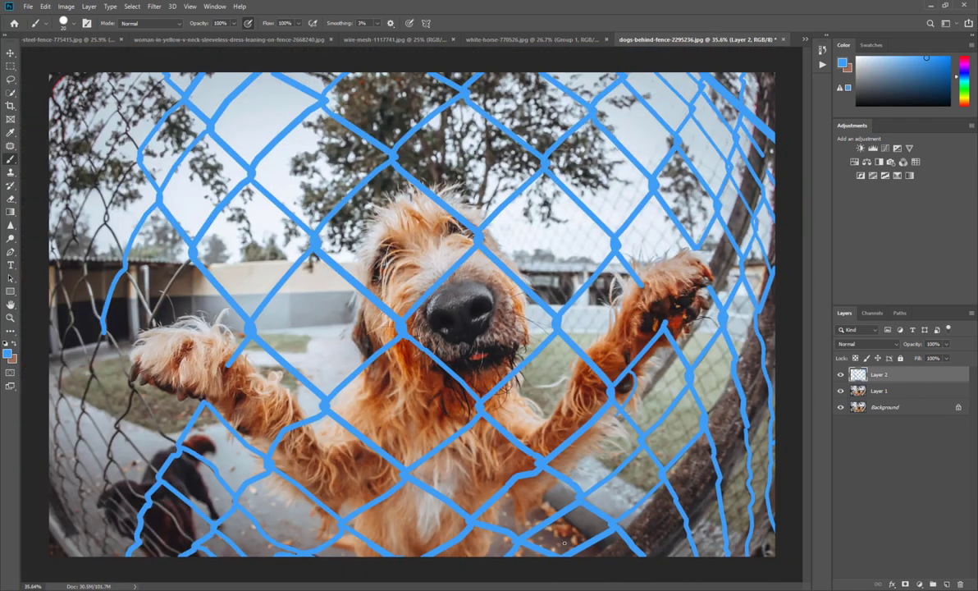
pyautogui.scroll(3, 193, 242)
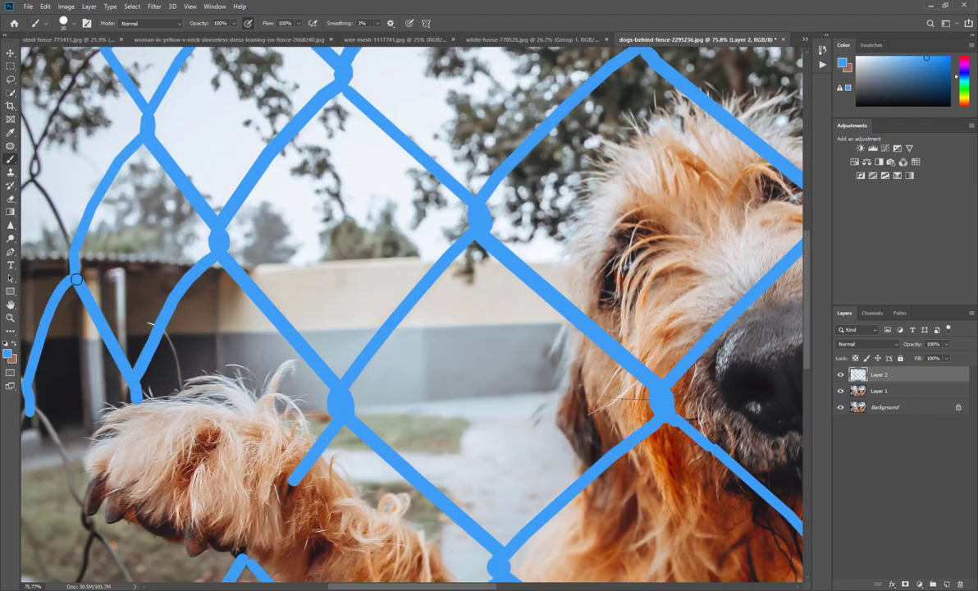
pyautogui.scroll(-2, 123, 370)
pyautogui.scroll(-3, 164, 370)
pyautogui.hscroll(-3, 164, 369)
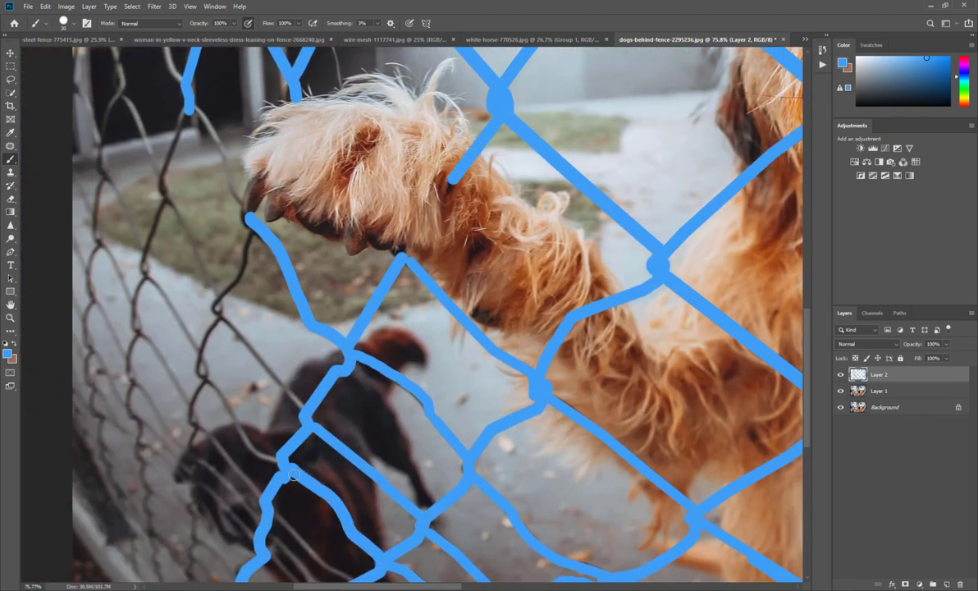
pyautogui.scroll(-3, 328, 476)
pyautogui.hscroll(-2, 328, 476)
pyautogui.scroll(-3, 408, 449)
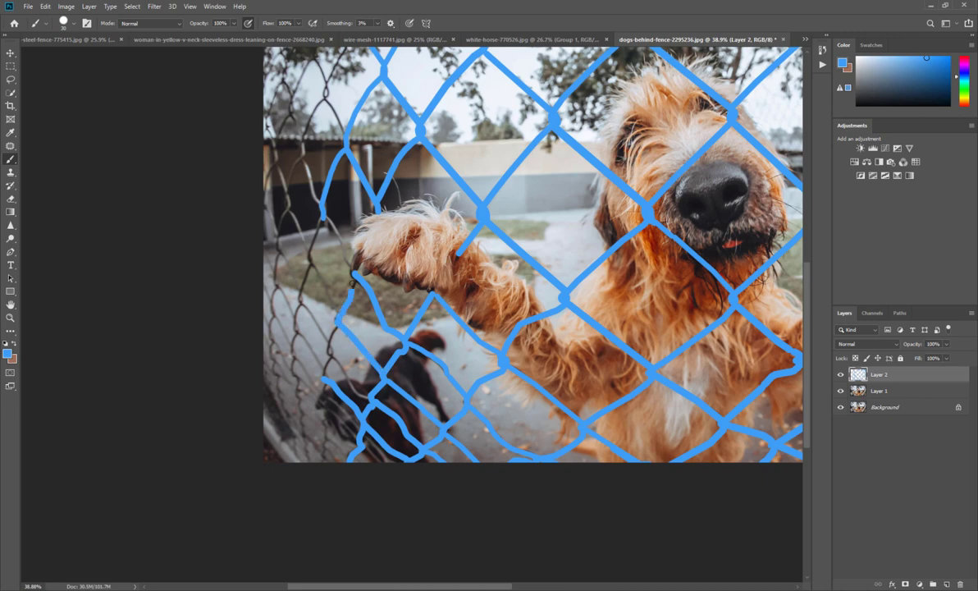
pyautogui.scroll(2, 326, 377)
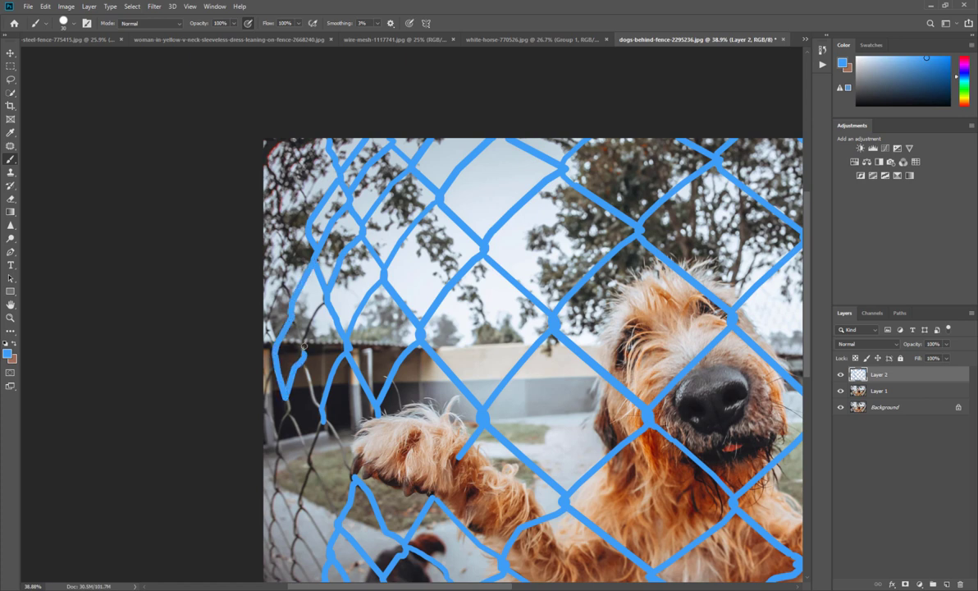
pyautogui.scroll(-4, 327, 495)
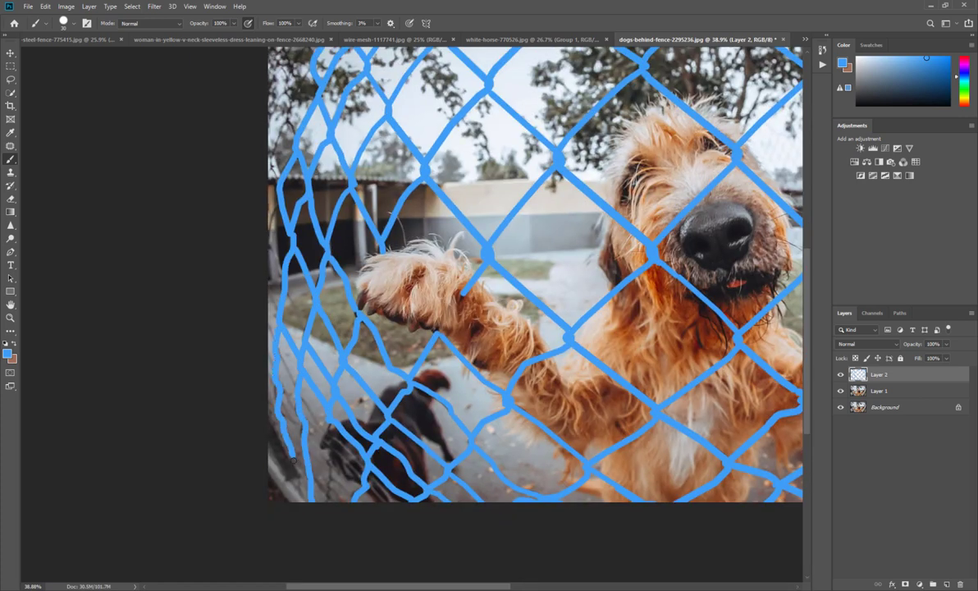
pyautogui.scroll(3, 305, 332)
pyautogui.hotkey('ctrl', '0')
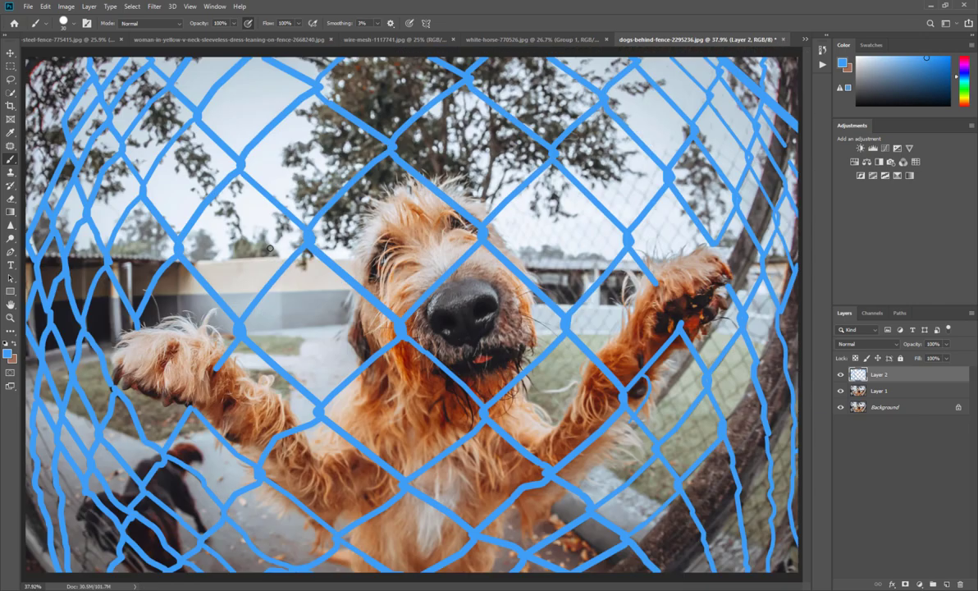
pyautogui.scroll(2, 142, 471)
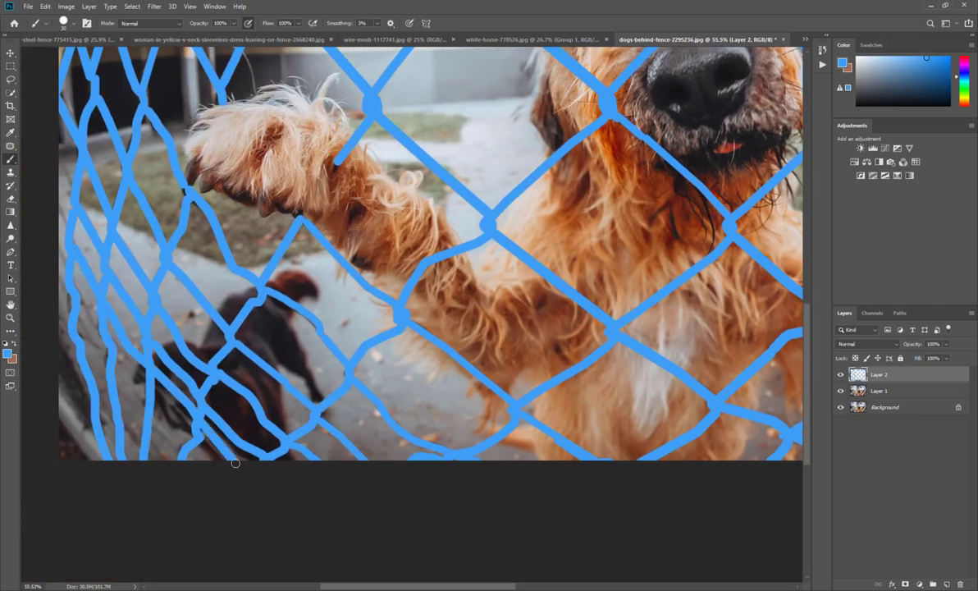
pyautogui.hscroll(-3, 238, 247)
pyautogui.hotkey('ctrl', '0')
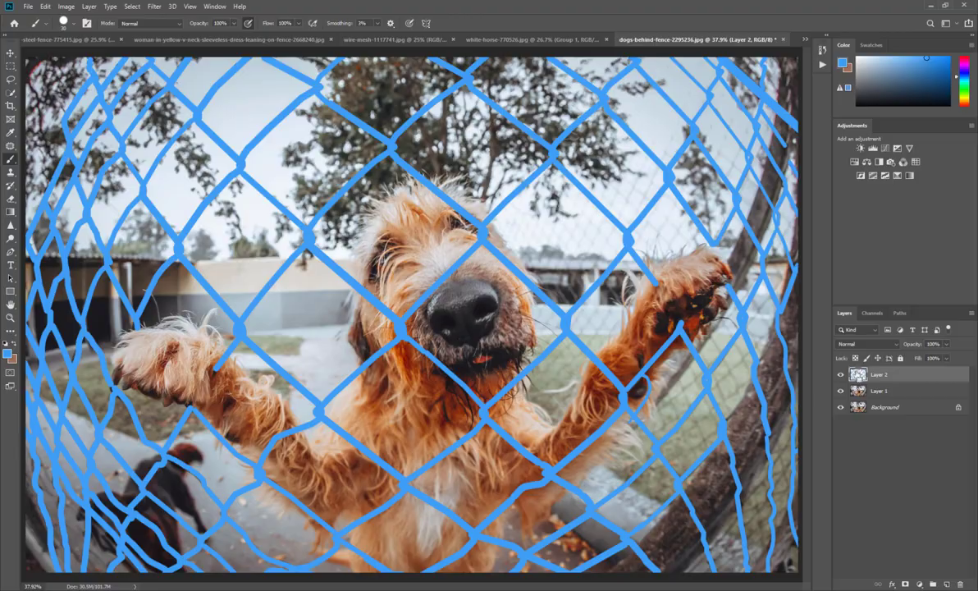
# Load the blue strokes as a fence selection on the photo layer and start Content-Aware Fill.
pyautogui.keyDown('ctrl'); pyautogui.click(858, 375); pyautogui.keyUp('ctrl')
pyautogui.click(878, 391)
pyautogui.click(45, 7)
pyautogui.click(78, 238)
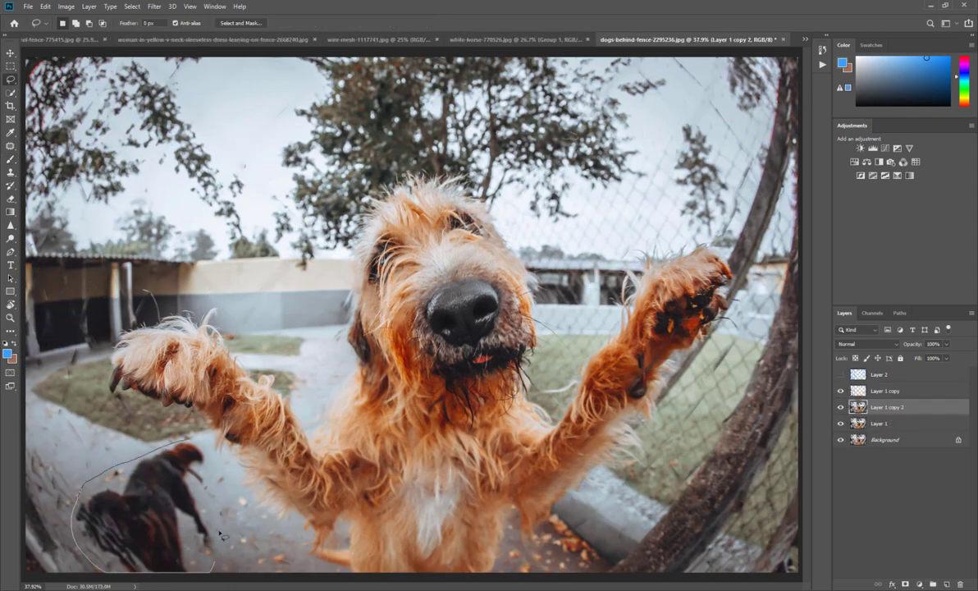
pyautogui.click(841, 390)
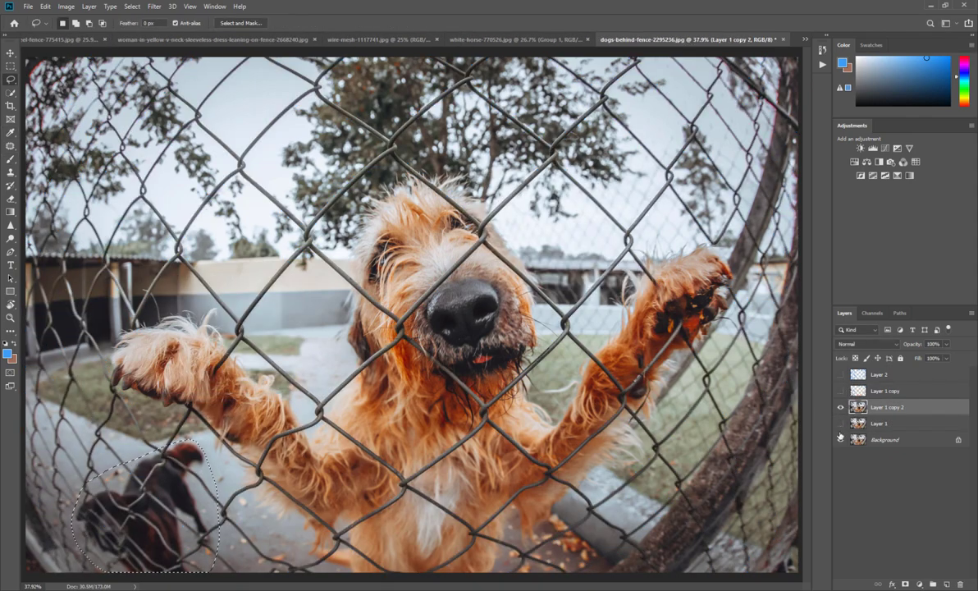
pyautogui.click(45, 6)
pyautogui.click(70, 162)
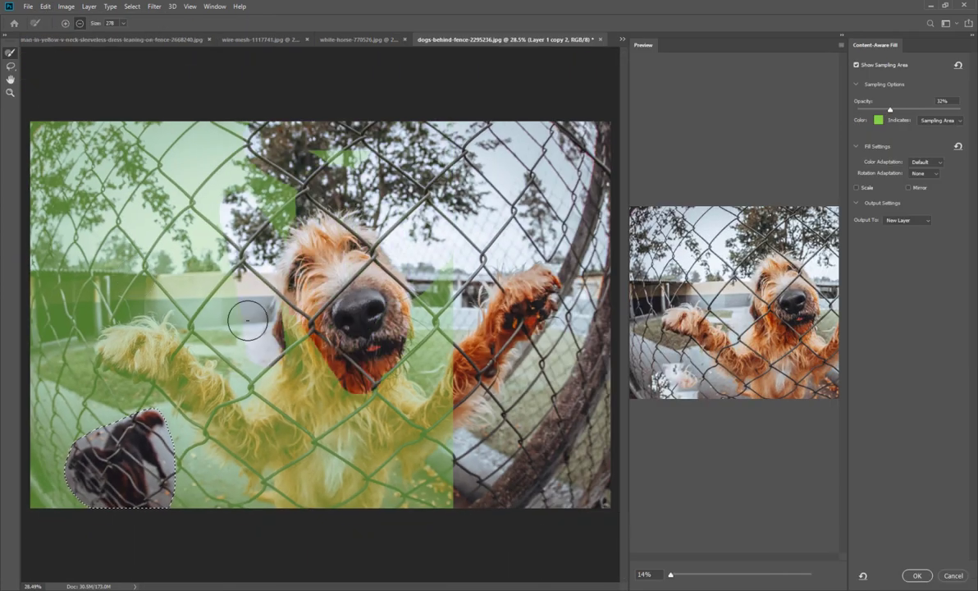
# Exclude sky, trees and dog from sampling, reload the fence selection and rerun Content-Aware Fill.
pyautogui.moveTo(247, 321); pyautogui.dragTo(62, 313)
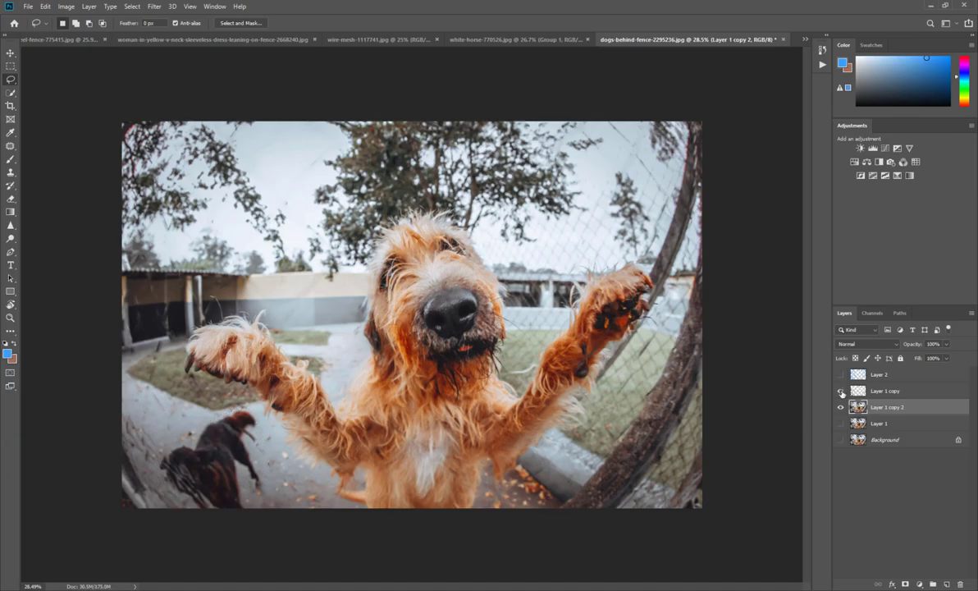
pyautogui.click(841, 391)
pyautogui.scroll(2, 750, 404)
pyautogui.keyDown('ctrl'); pyautogui.click(858, 391); pyautogui.keyUp('ctrl')
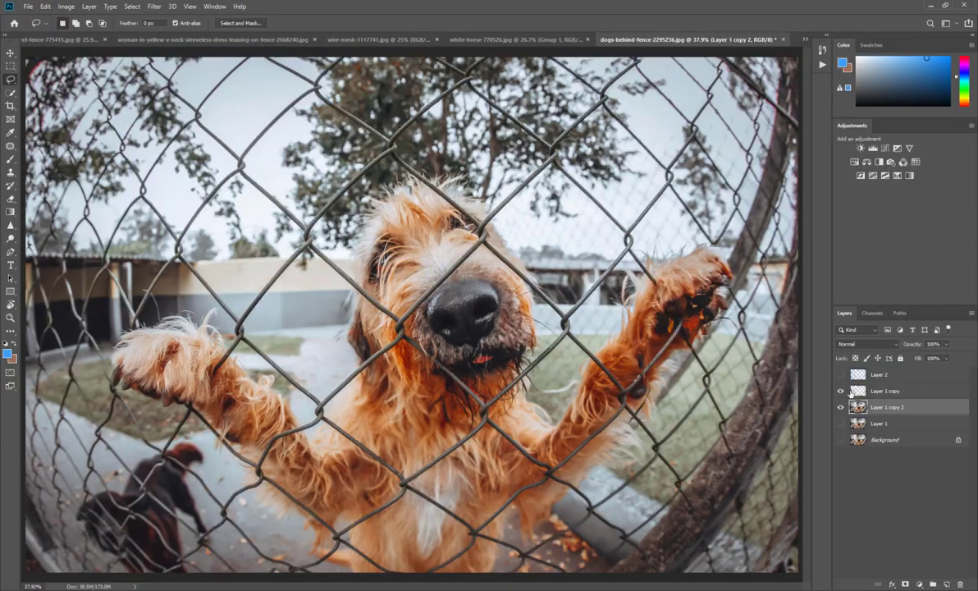
pyautogui.click(45, 6)
pyautogui.click(61, 183)
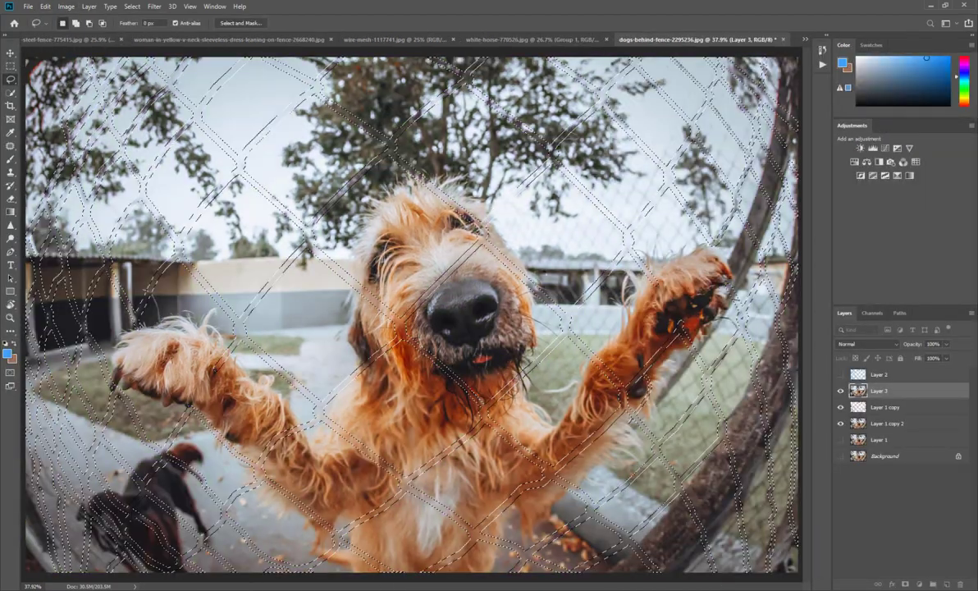
# Duplicate Layer 3, stamp visible layers into Layer 4 and content-aware fill the eye area.
pyautogui.hotkey('ctrl', 'd')
pyautogui.hotkey('ctrl', 'j')
pyautogui.click(842, 392)
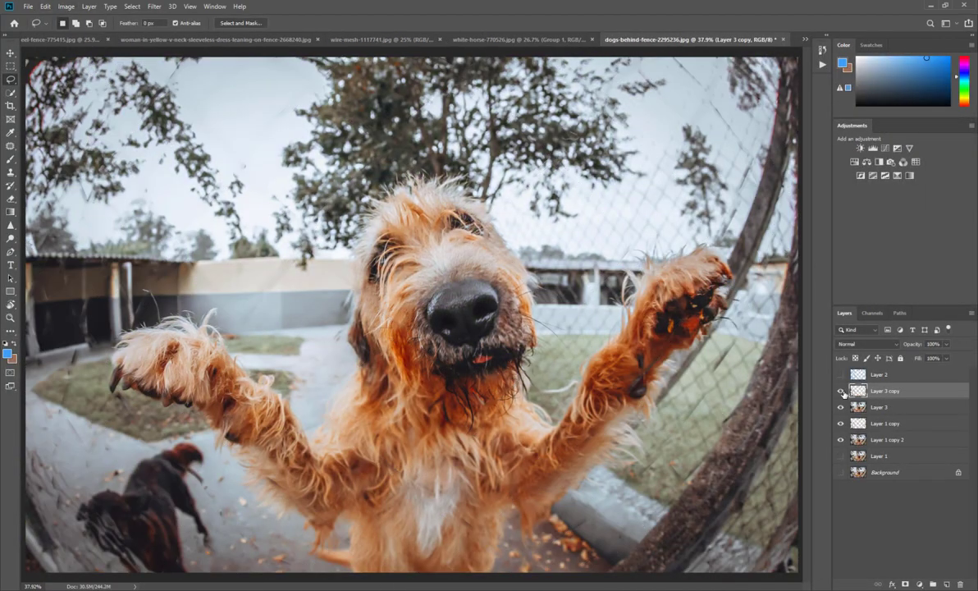
pyautogui.scroll(5, 463, 220)
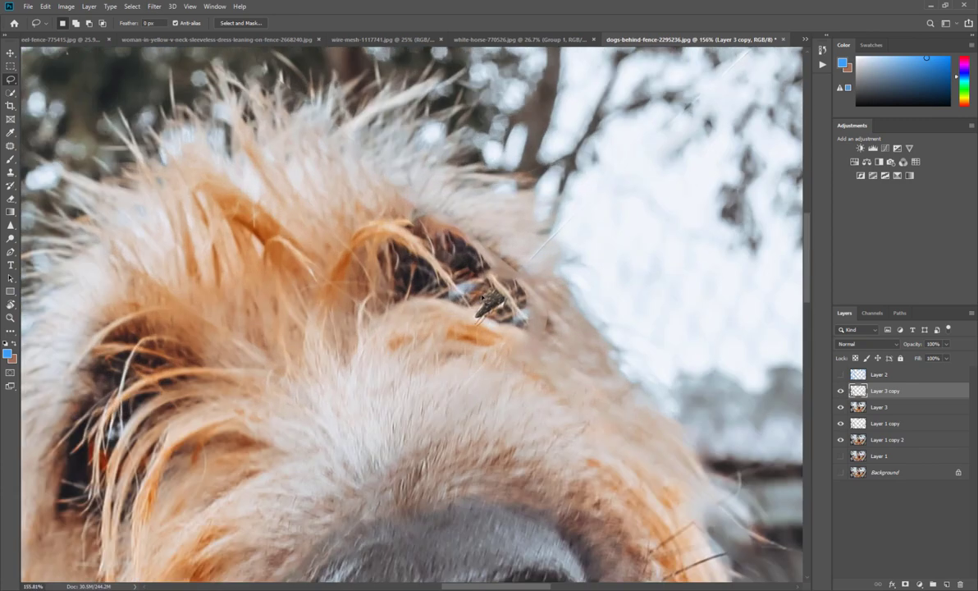
pyautogui.press('j')
pyautogui.hotkey('ctrl', 'shift', 'alt', 'e')
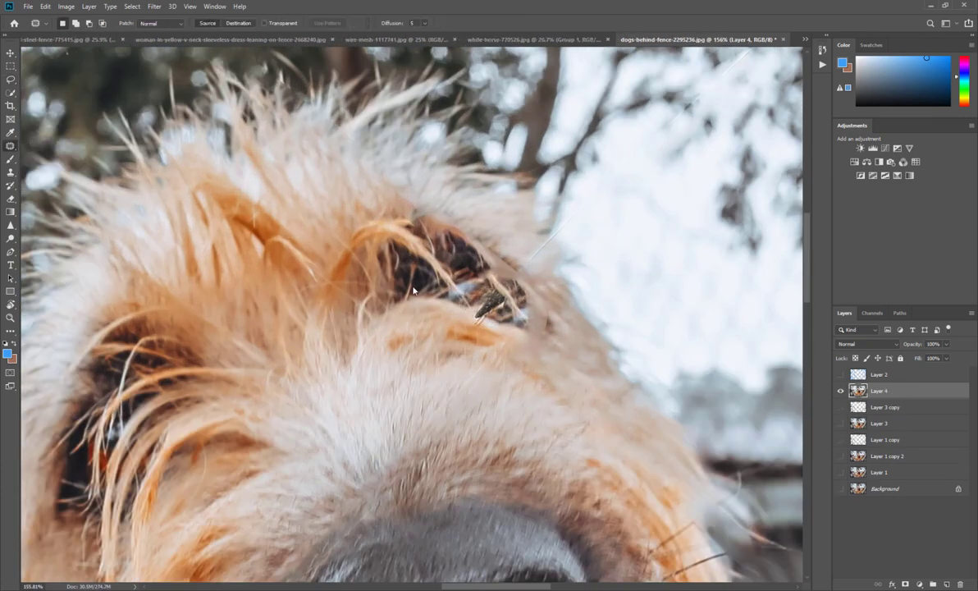
pyautogui.hotkey('shift', 'BackSpace')
pyautogui.press('Return')
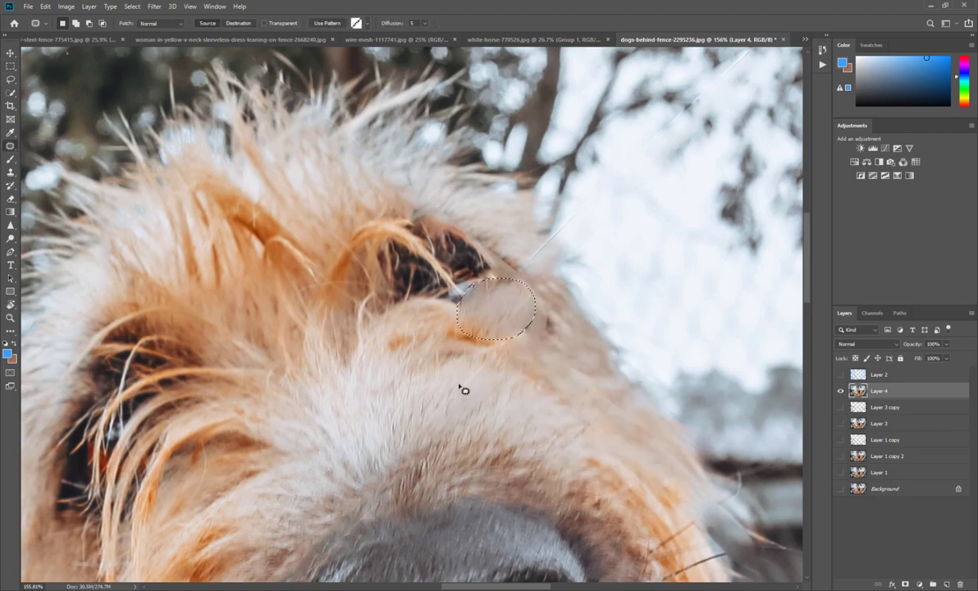
# Patch the wire remnant near the eye and duplicate Layer 4.
pyautogui.scroll(-1, 391, 365)
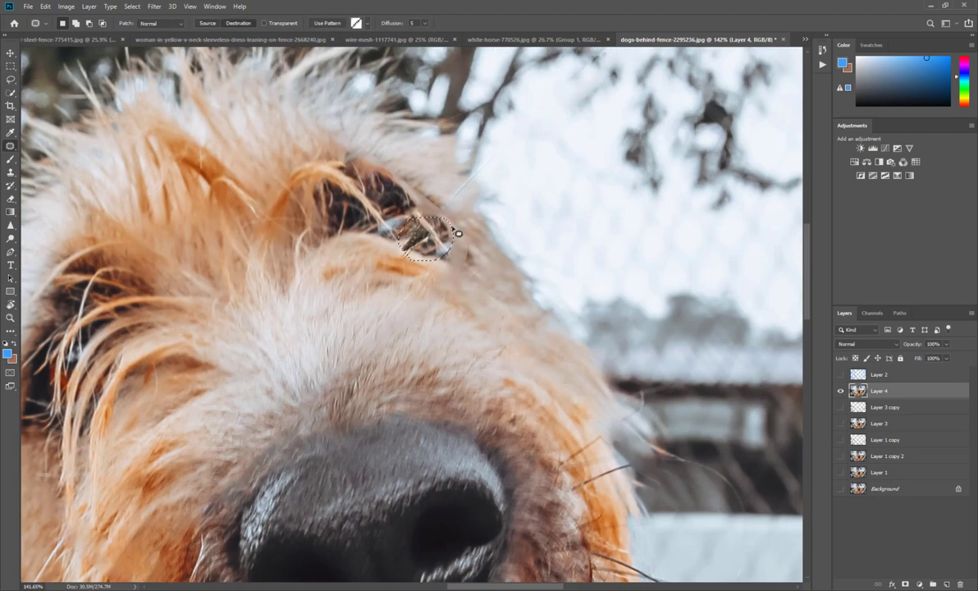
pyautogui.moveTo(435, 287)
pyautogui.mouseDown()
pyautogui.moveTo(478, 318)
pyautogui.moveTo(499, 279)
pyautogui.mouseUp()
pyautogui.hotkey('ctrl', '0')
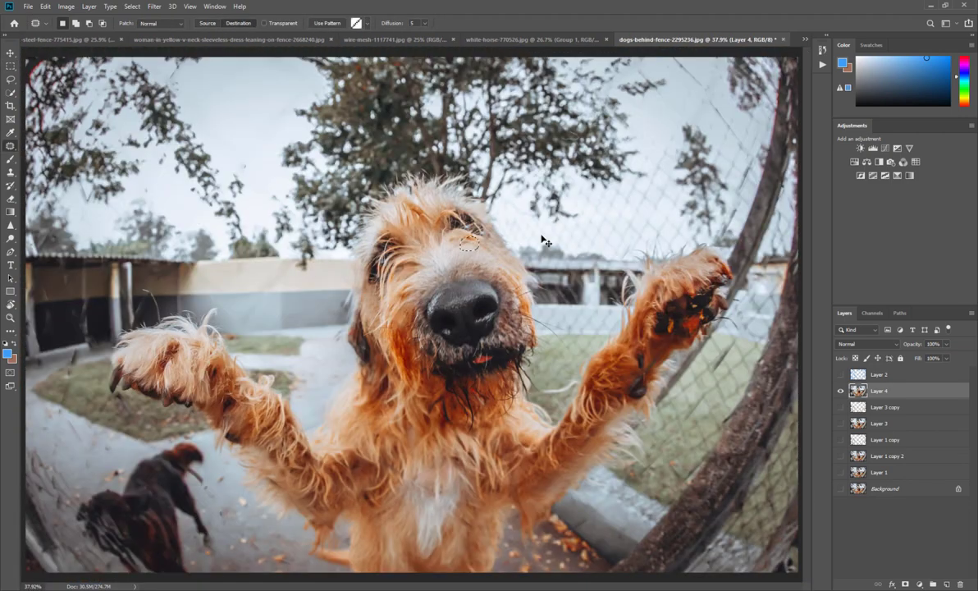
pyautogui.hotkey('ctrl', 'd')
pyautogui.hotkey('ctrl', 'j')
pyautogui.scroll(3, 509, 246)
pyautogui.scroll(2, 492, 255)
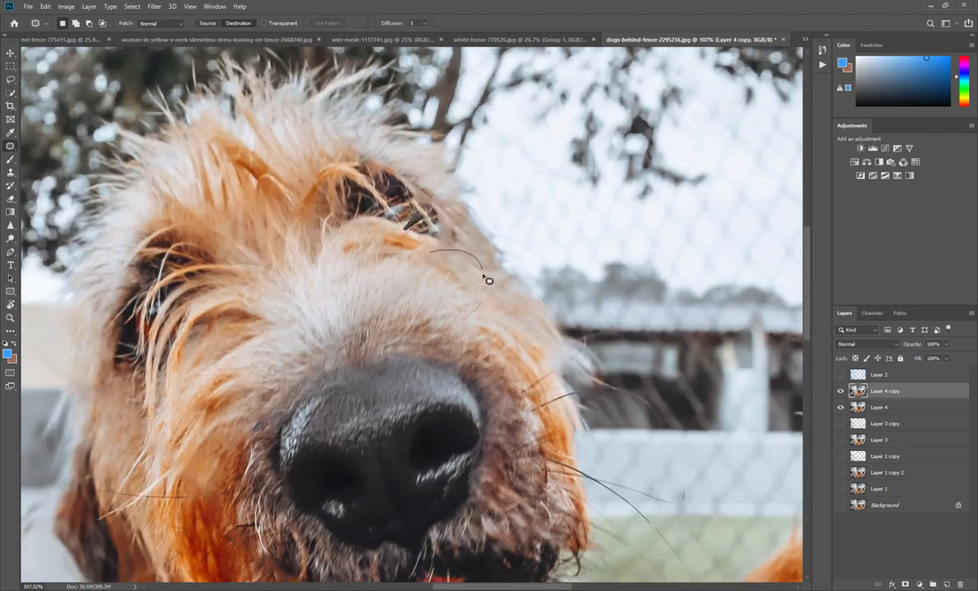
# Try the Brush and healing tools, settling on the Spot Healing Brush.
pyautogui.press('b')
pyautogui.rightClick(430, 242)
pyautogui.press('Escape')
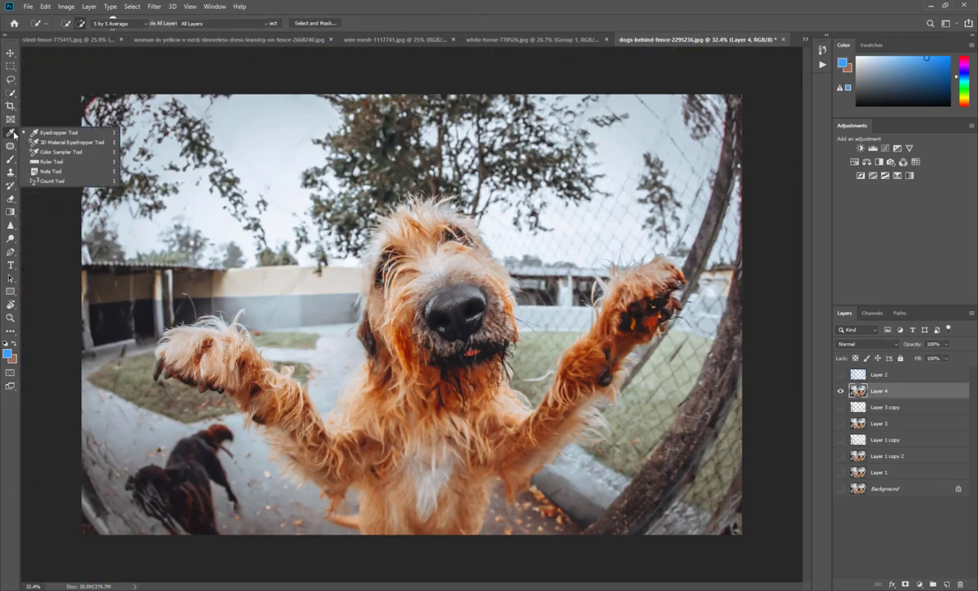
pyautogui.click(11, 145)
pyautogui.rightClick(11, 145)
pyautogui.click(49, 146)
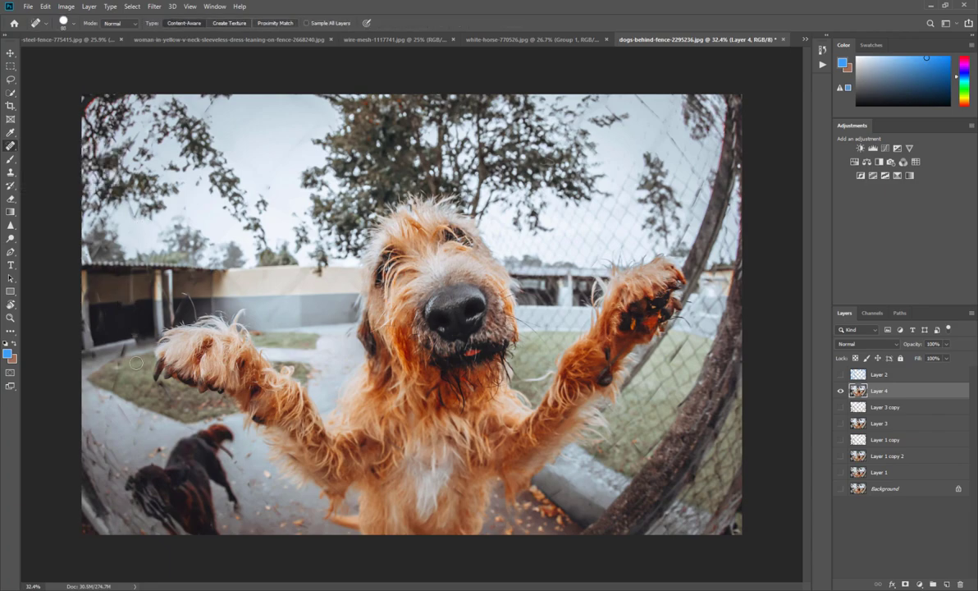
pyautogui.scroll(5, 384, 346)
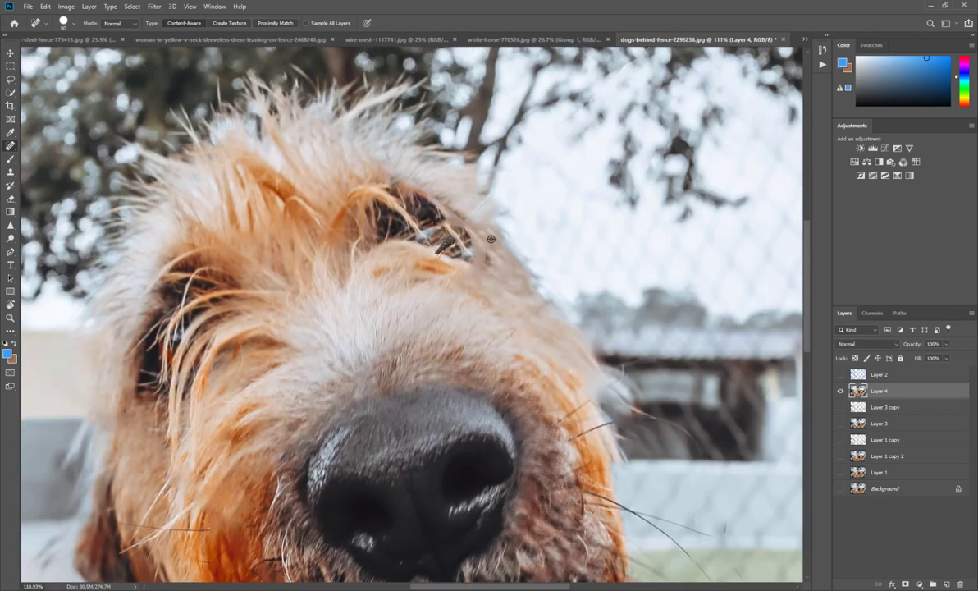
pyautogui.scroll(-4, 516, 301)
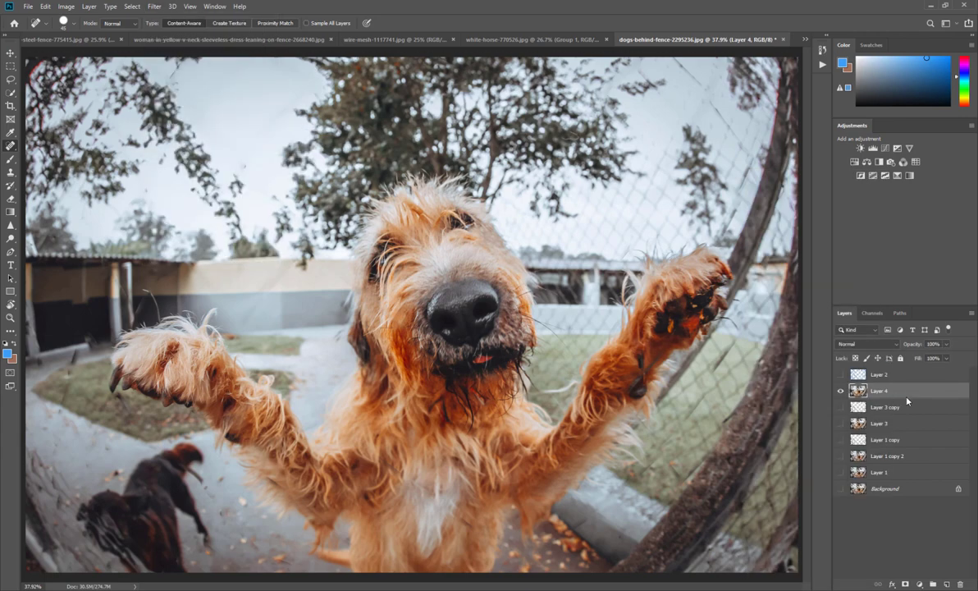
pyautogui.rightClick(844, 368)
# Add a 26 px Iris Blur with an enlarged ellipse around the dog.
pyautogui.click(153, 6)
pyautogui.click(307, 141)
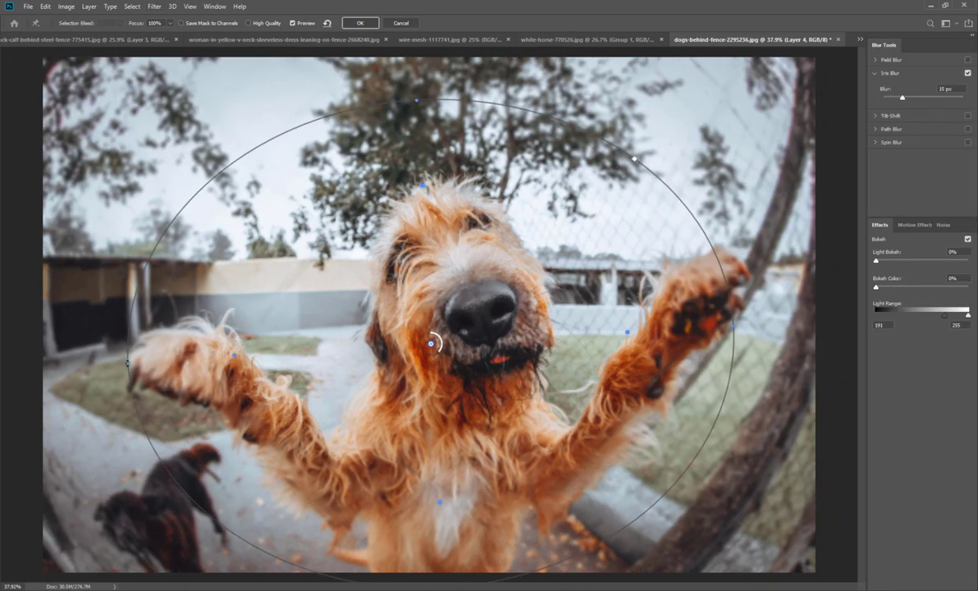
pyautogui.moveTo(635, 158); pyautogui.dragTo(640, 152)
pyautogui.moveTo(903, 98); pyautogui.dragTo(910, 97)
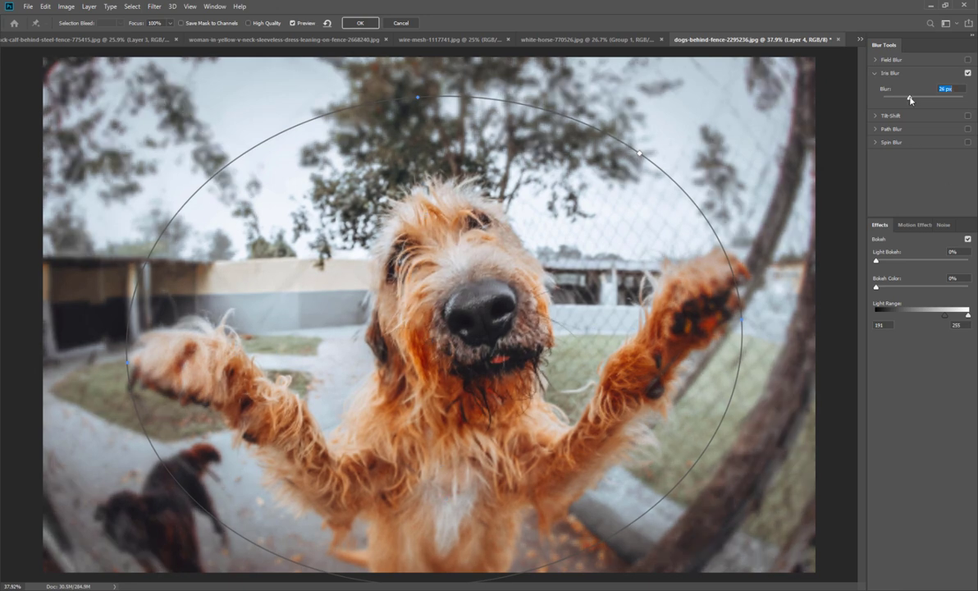
pyautogui.moveTo(640, 153); pyautogui.dragTo(651, 153)
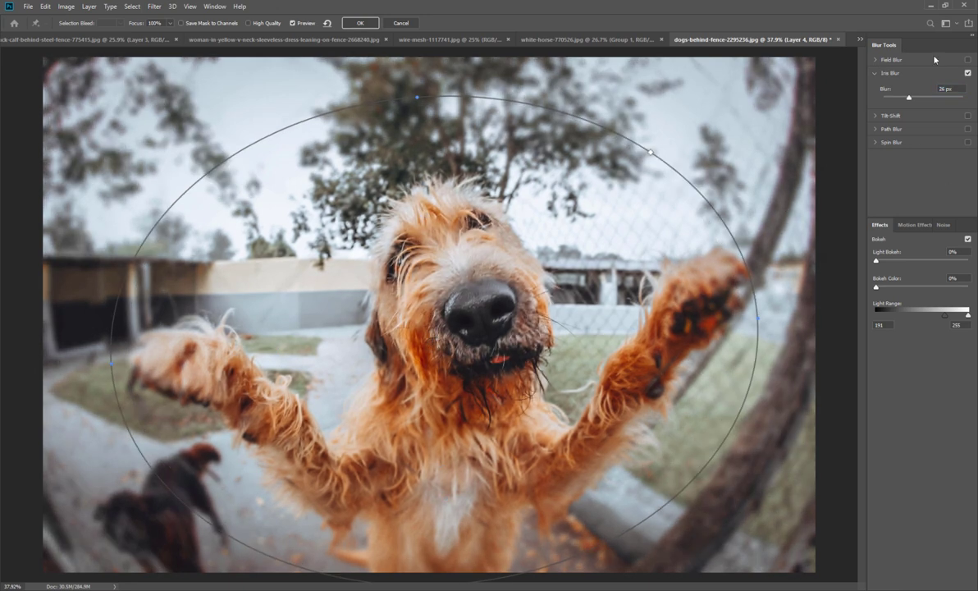
# Enable Field Blur with sharp focus pins on the dog, nose, left paw and chest.
pyautogui.click(890, 64)
pyautogui.click(479, 221)
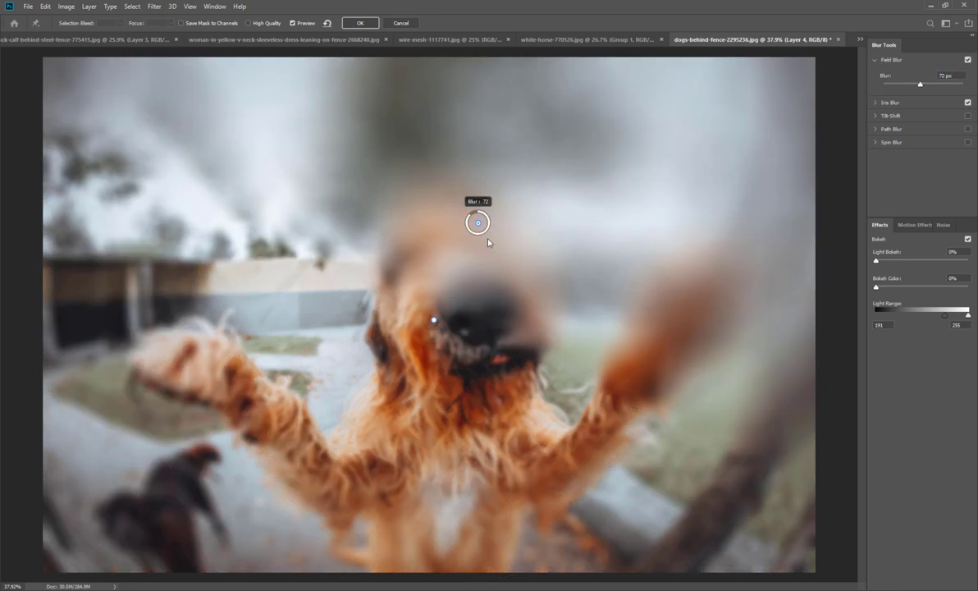
pyautogui.click(402, 256)
pyautogui.click(452, 309)
pyautogui.click(482, 309)
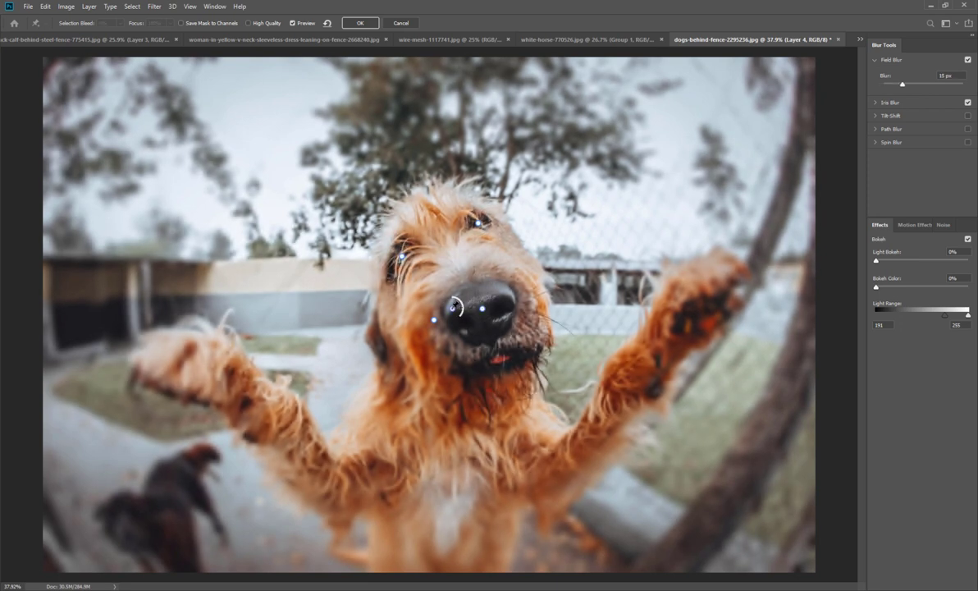
pyautogui.click(152, 368)
pyautogui.click(178, 346)
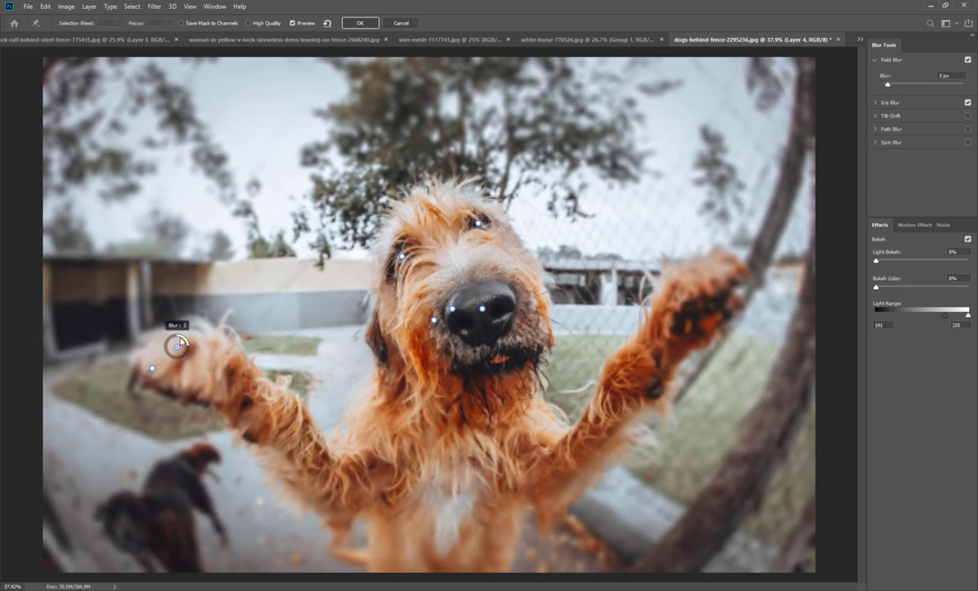
pyautogui.click(452, 492)
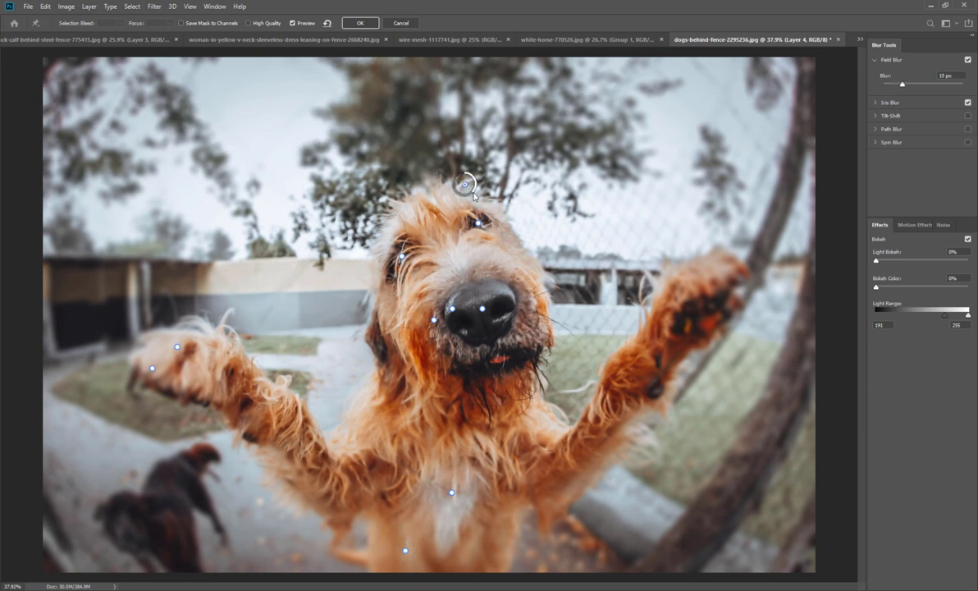
# Add a vertical 3 px Tilt-Shift blur with a widened band and apply the Blur Gallery.
pyautogui.click(891, 116)
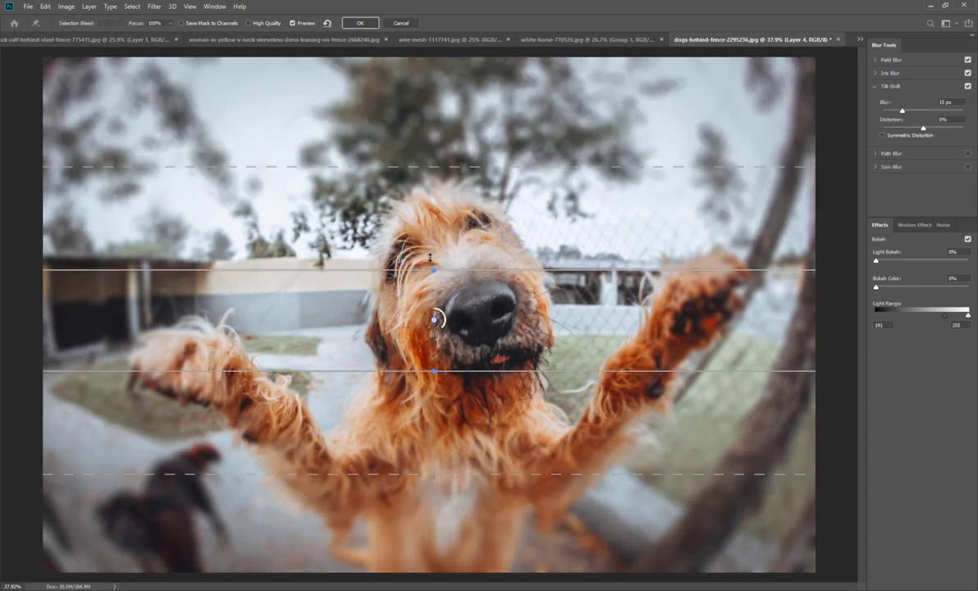
pyautogui.moveTo(434, 269)
pyautogui.mouseDown()
pyautogui.moveTo(383, 320)
pyautogui.moveTo(568, 322)
pyautogui.mouseUp()
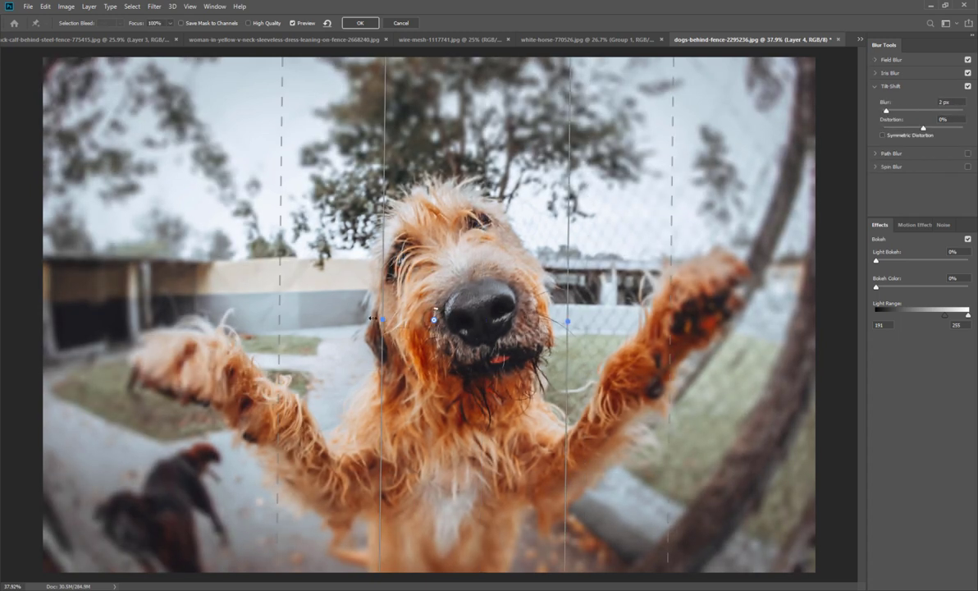
pyautogui.moveTo(384, 320); pyautogui.dragTo(357, 319)
pyautogui.click(969, 86)
pyautogui.click(969, 86)
pyautogui.moveTo(890, 110); pyautogui.dragTo(910, 113)
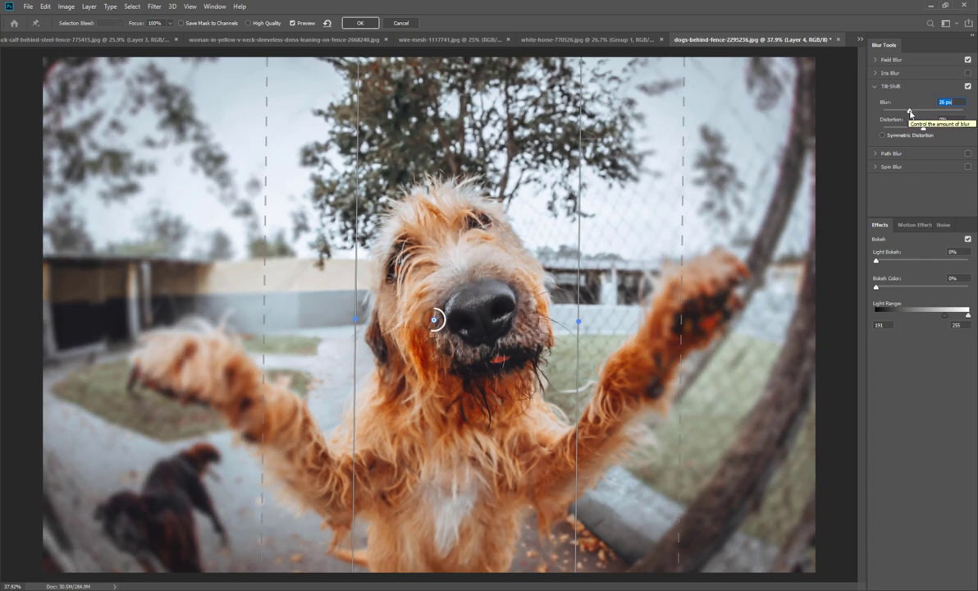
pyautogui.moveTo(266, 276); pyautogui.dragTo(235, 277)
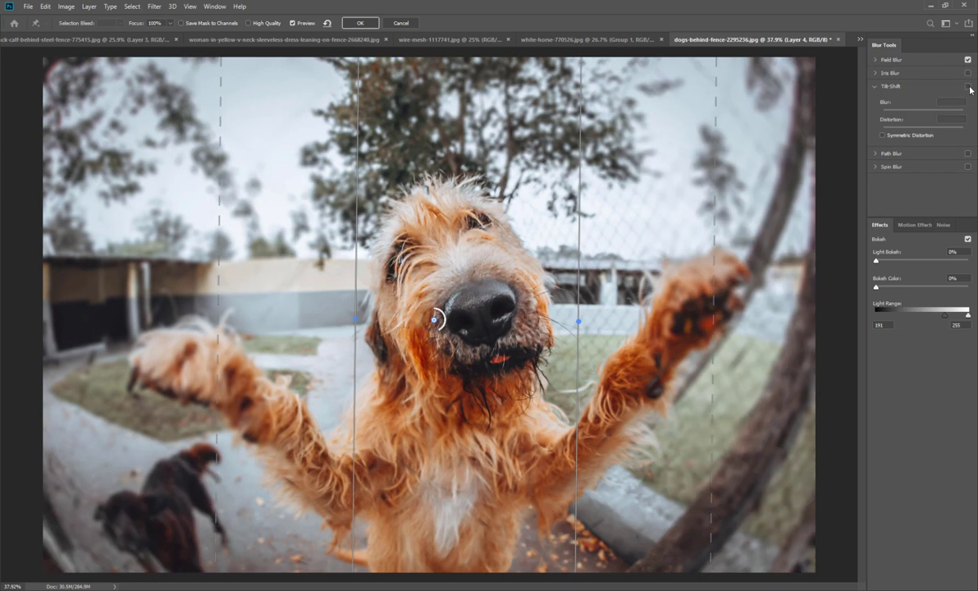
pyautogui.press('Return')
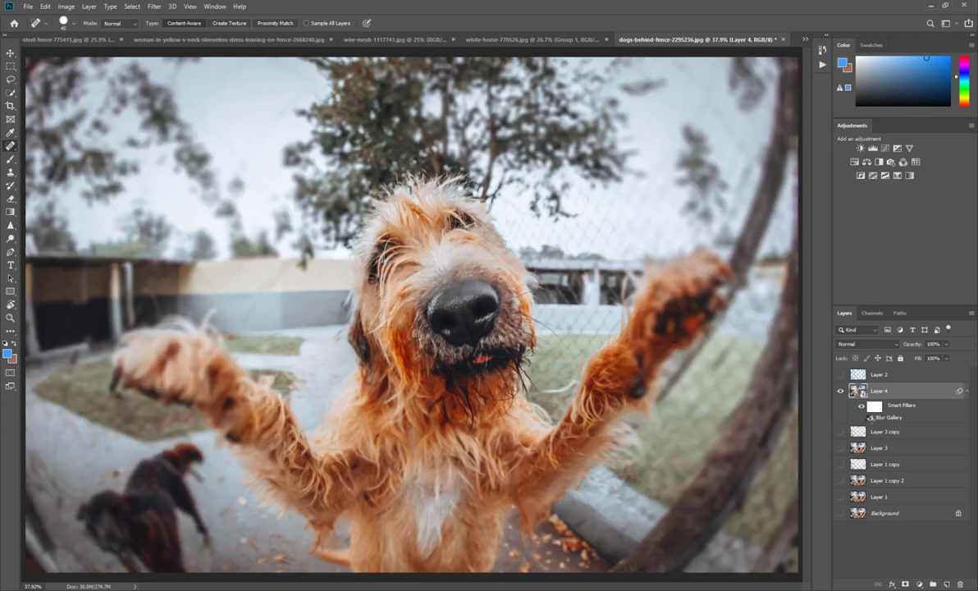
# Duplicate Layer 4 and reselect the Spot Healing Brush.
pyautogui.rightClick(11, 145)
pyautogui.click(58, 149)
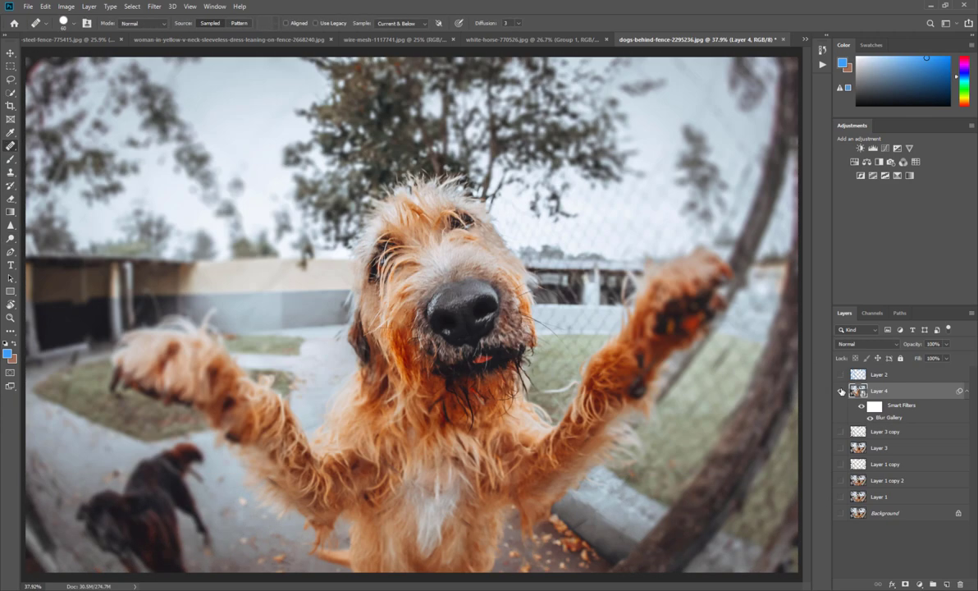
pyautogui.hotkey('ctrl', 'j')
pyautogui.rightClick(11, 145)
pyautogui.click(57, 137)
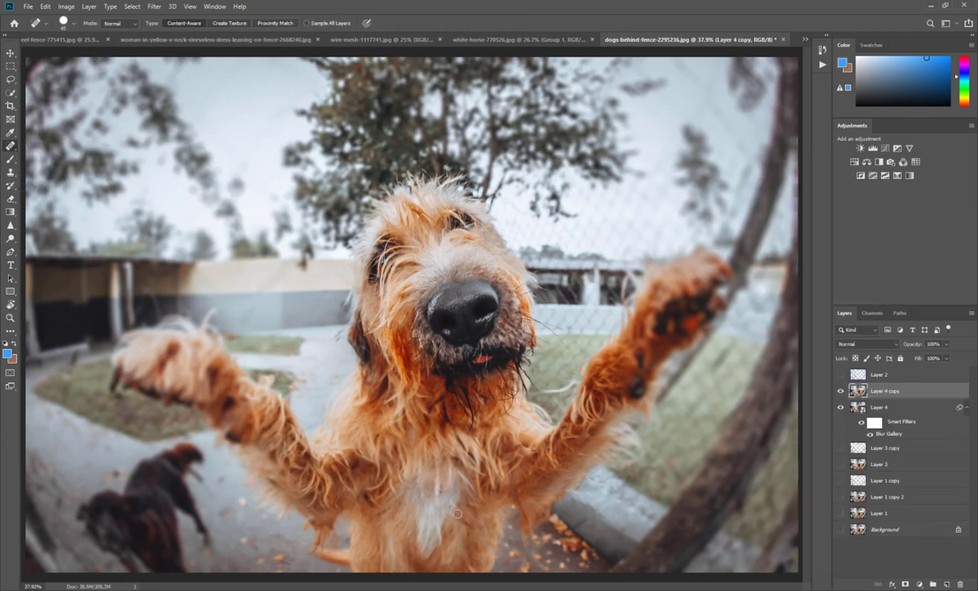